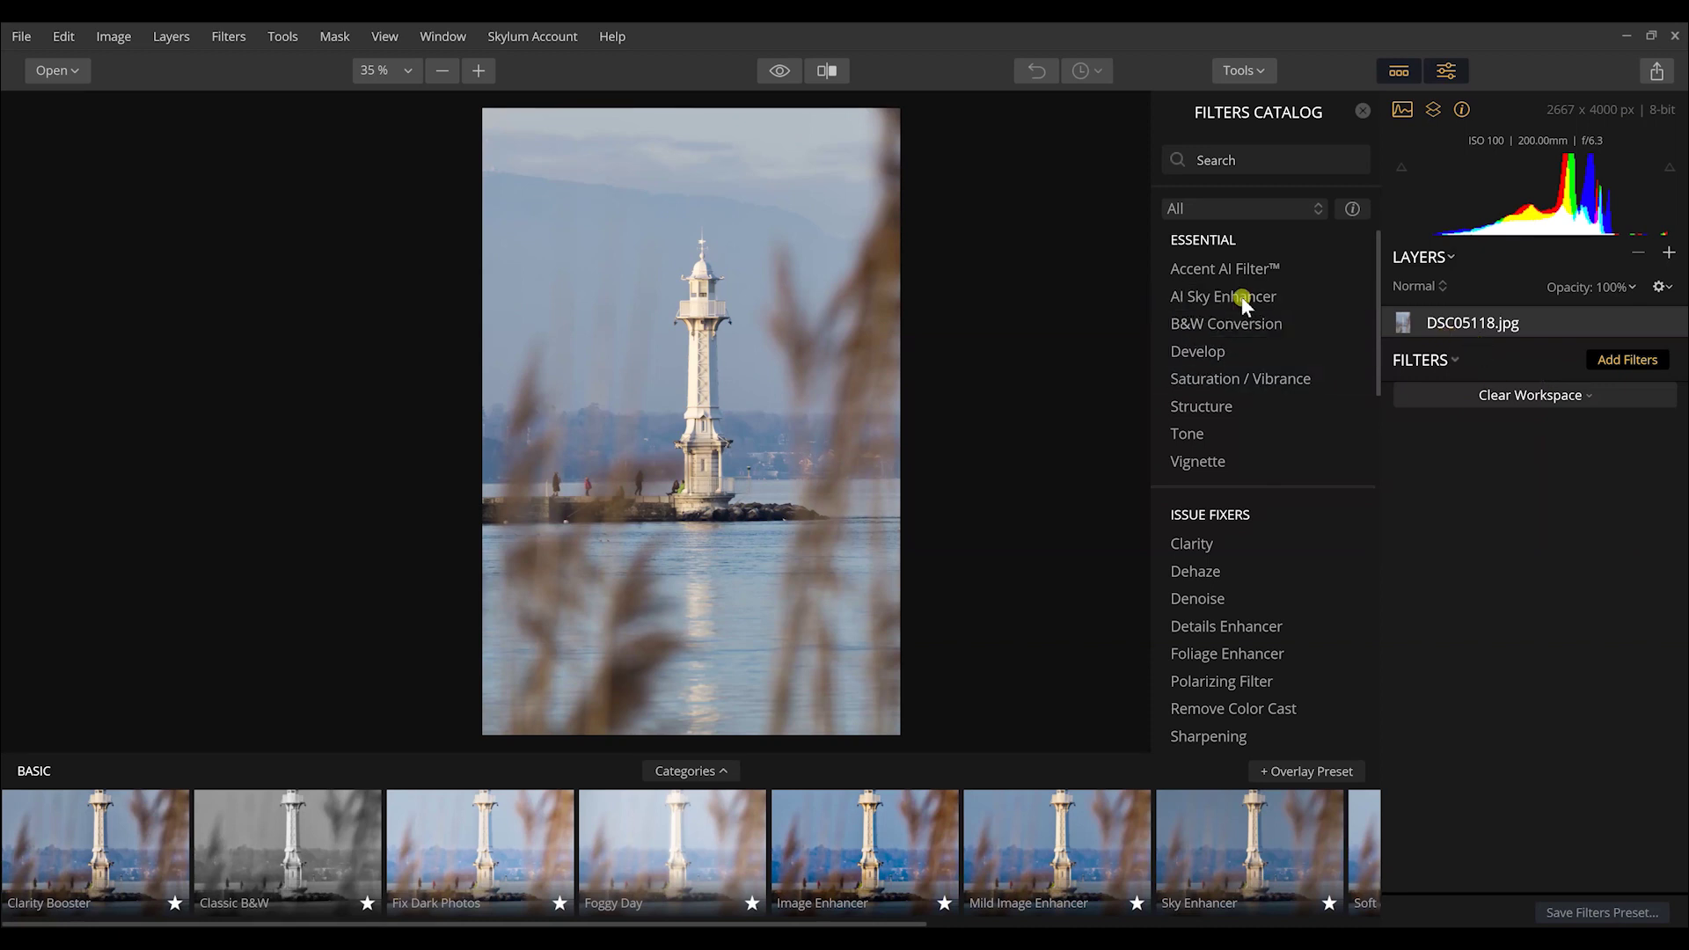
# Add and remove a Saturation / Vibrance filter, then add the AI Sky Enhancer filter
pyautogui.click(1238, 379)
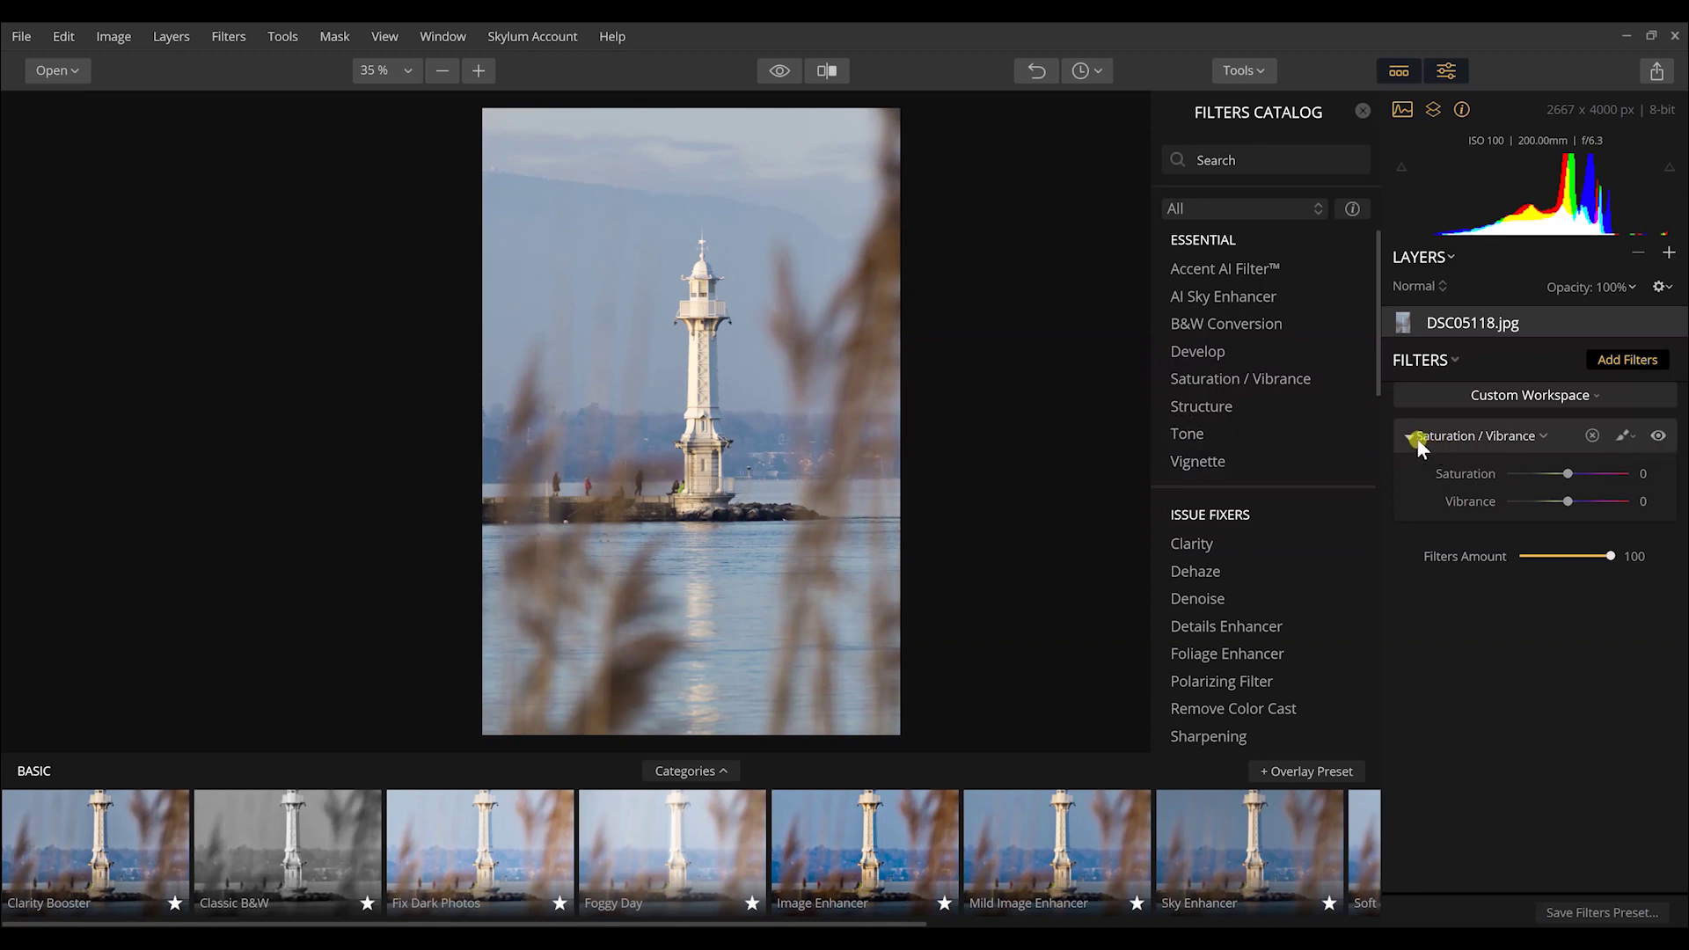
pyautogui.moveTo(1469, 438)
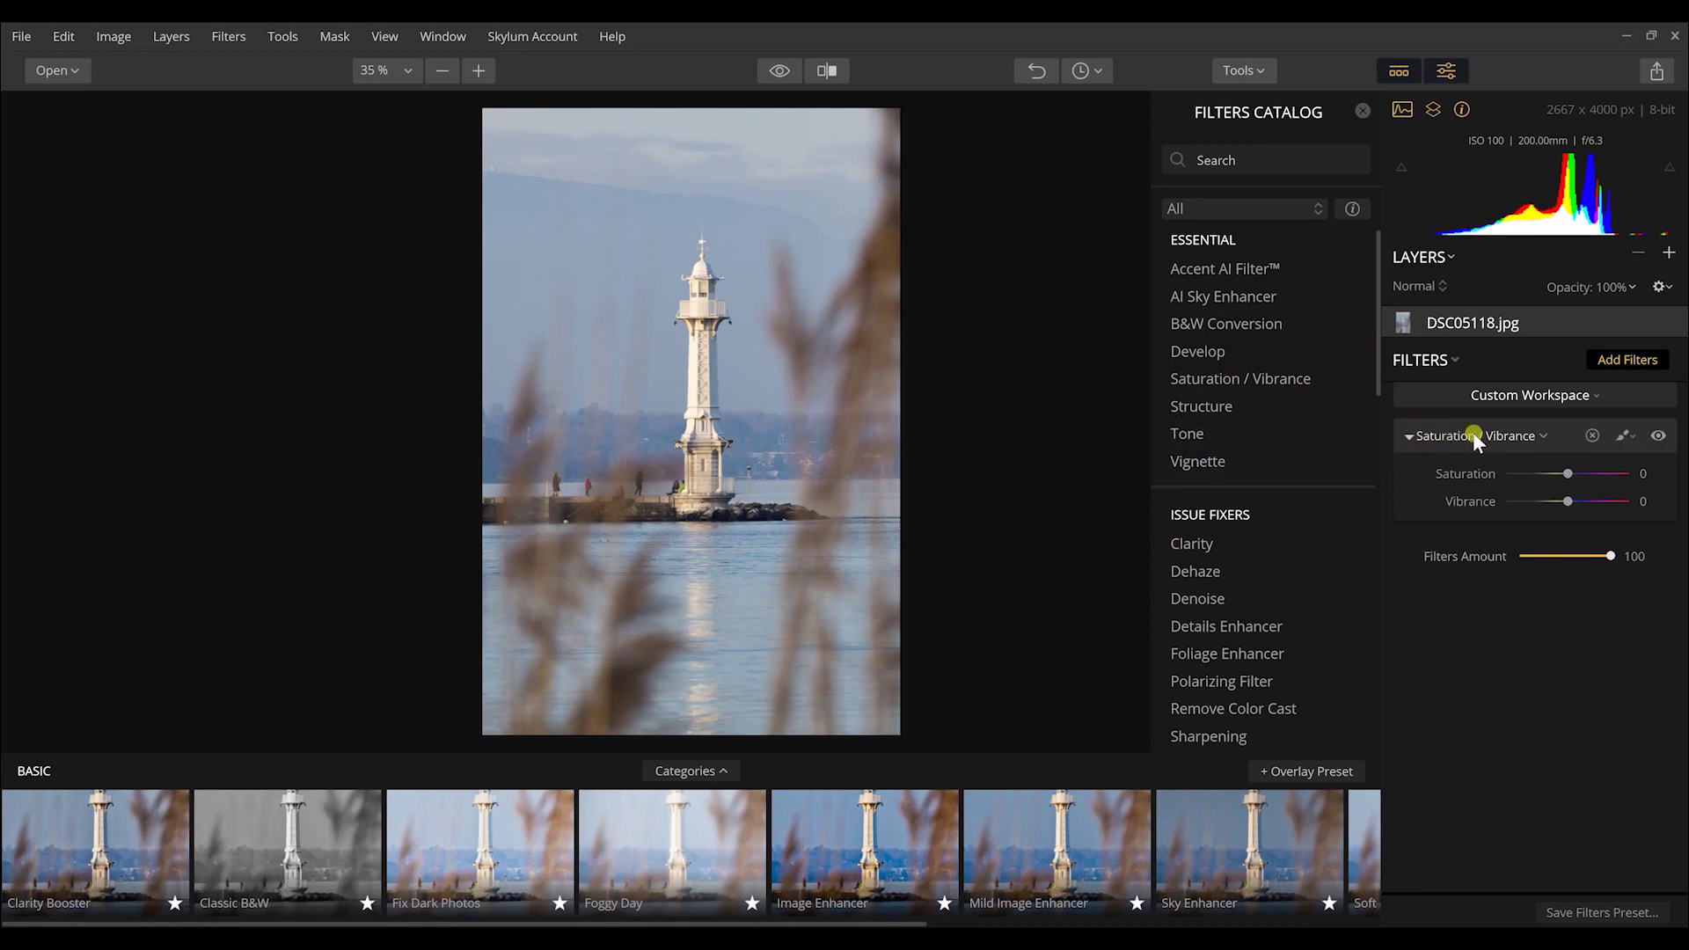
pyautogui.click(1594, 436)
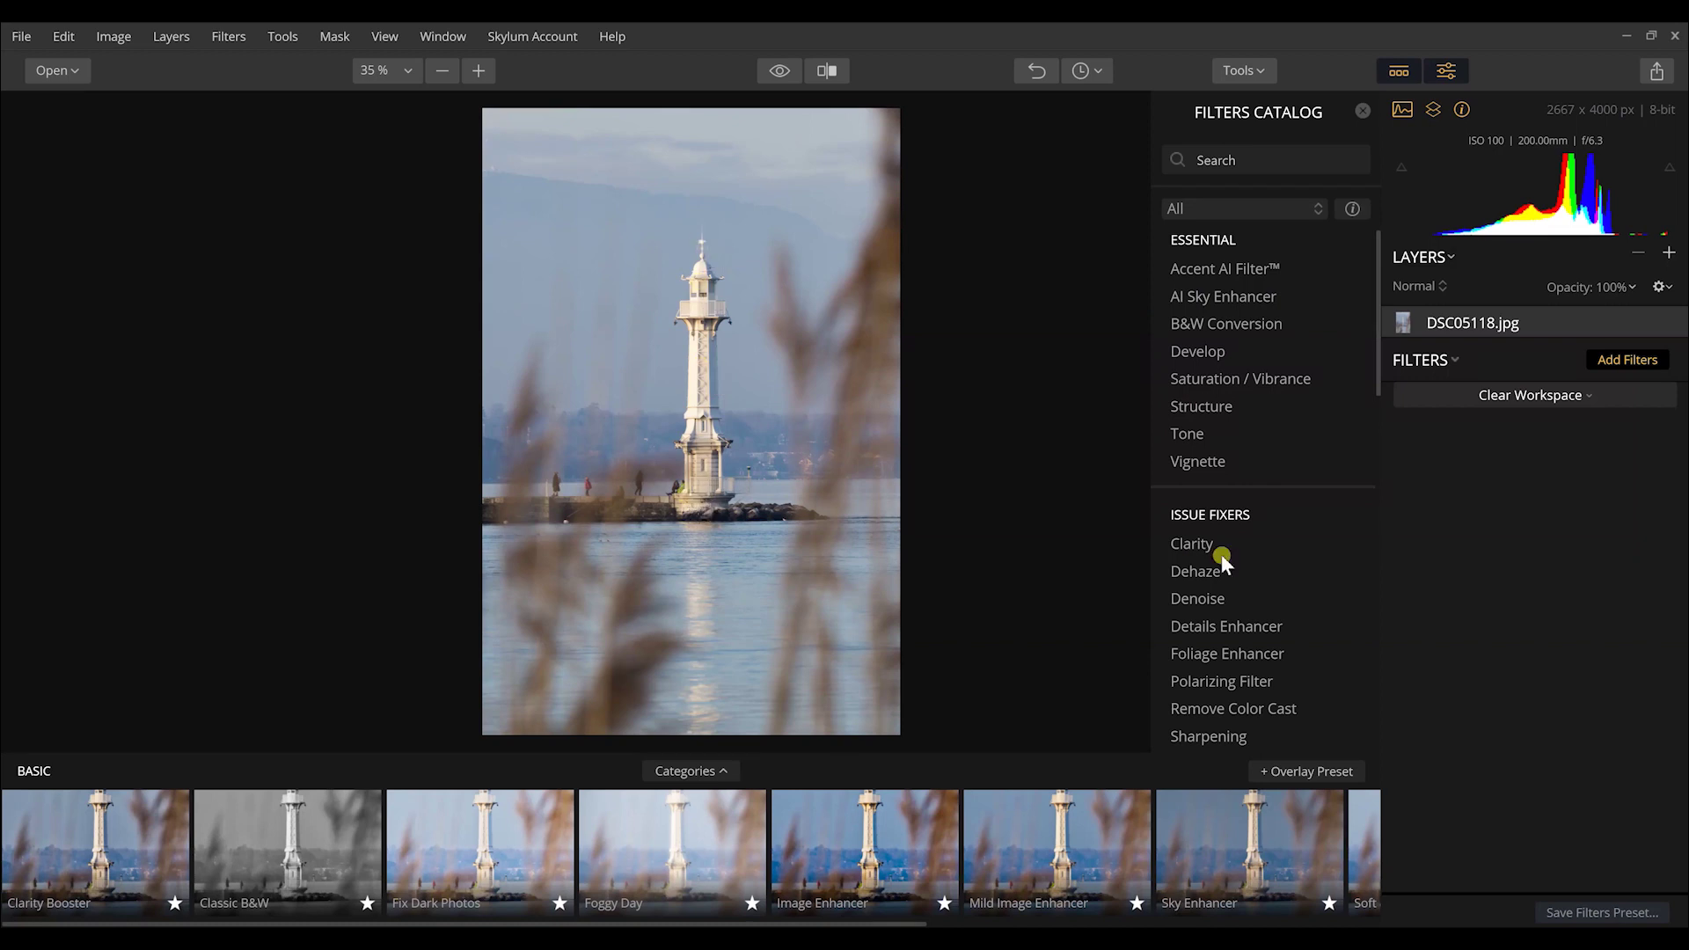
pyautogui.click(1214, 298)
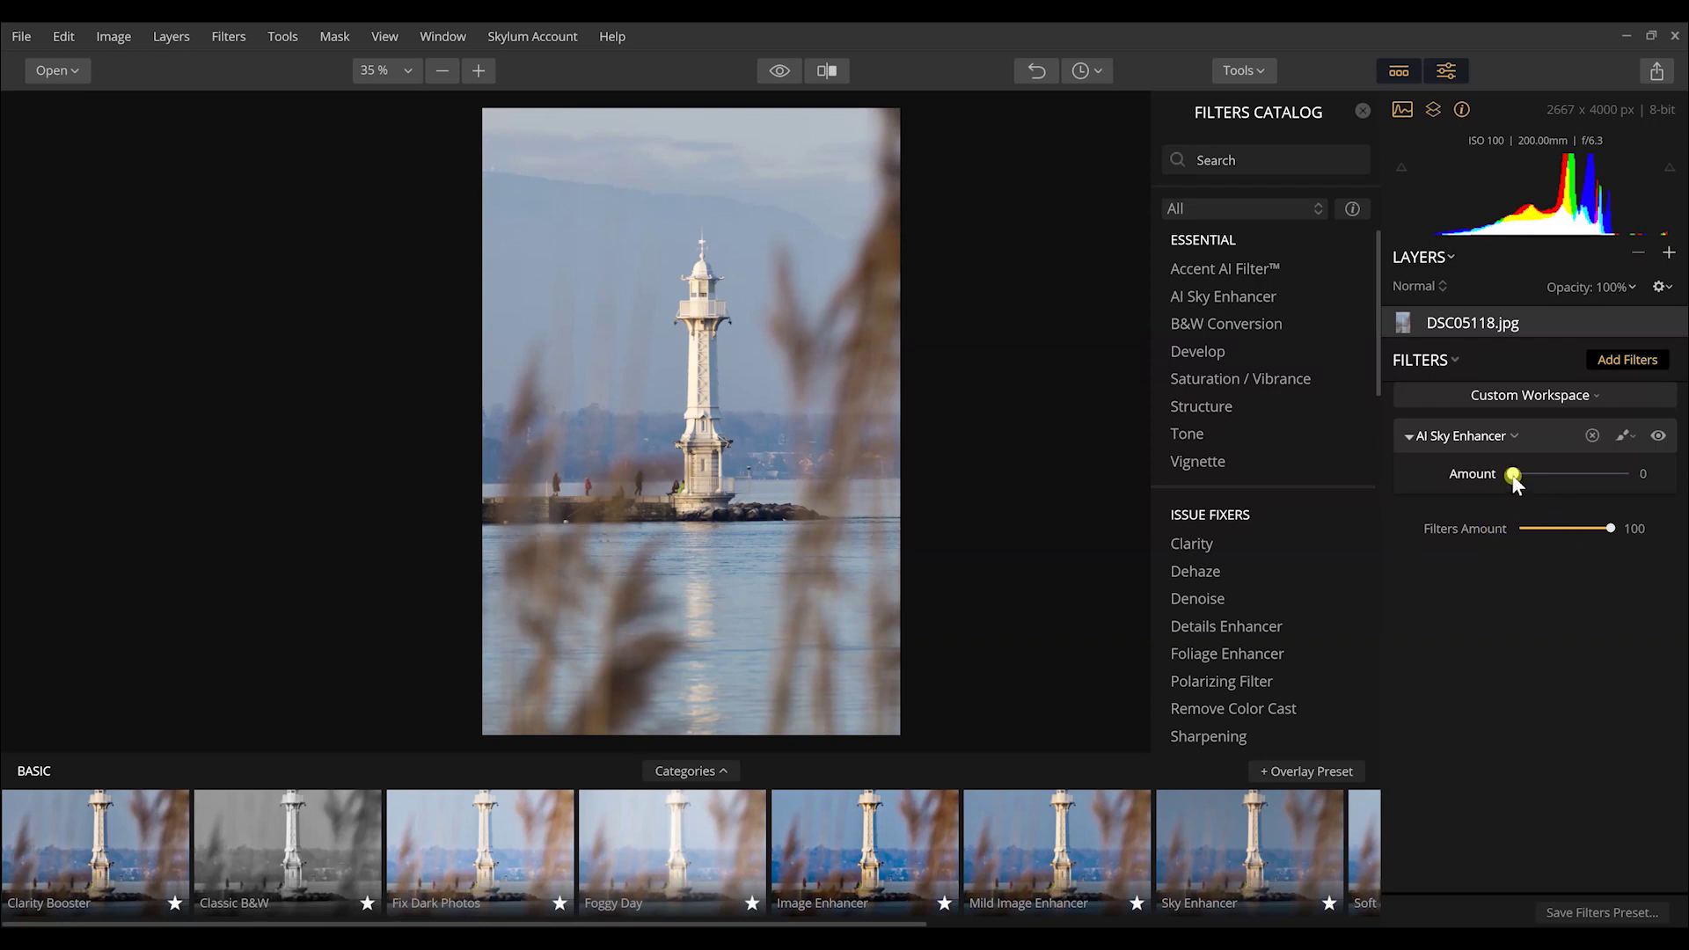
# Compare AI Sky Enhancer strengths from 0 to about 50, settling the Amount at 29
pyautogui.moveTo(1513, 477); pyautogui.dragTo(1534, 477)
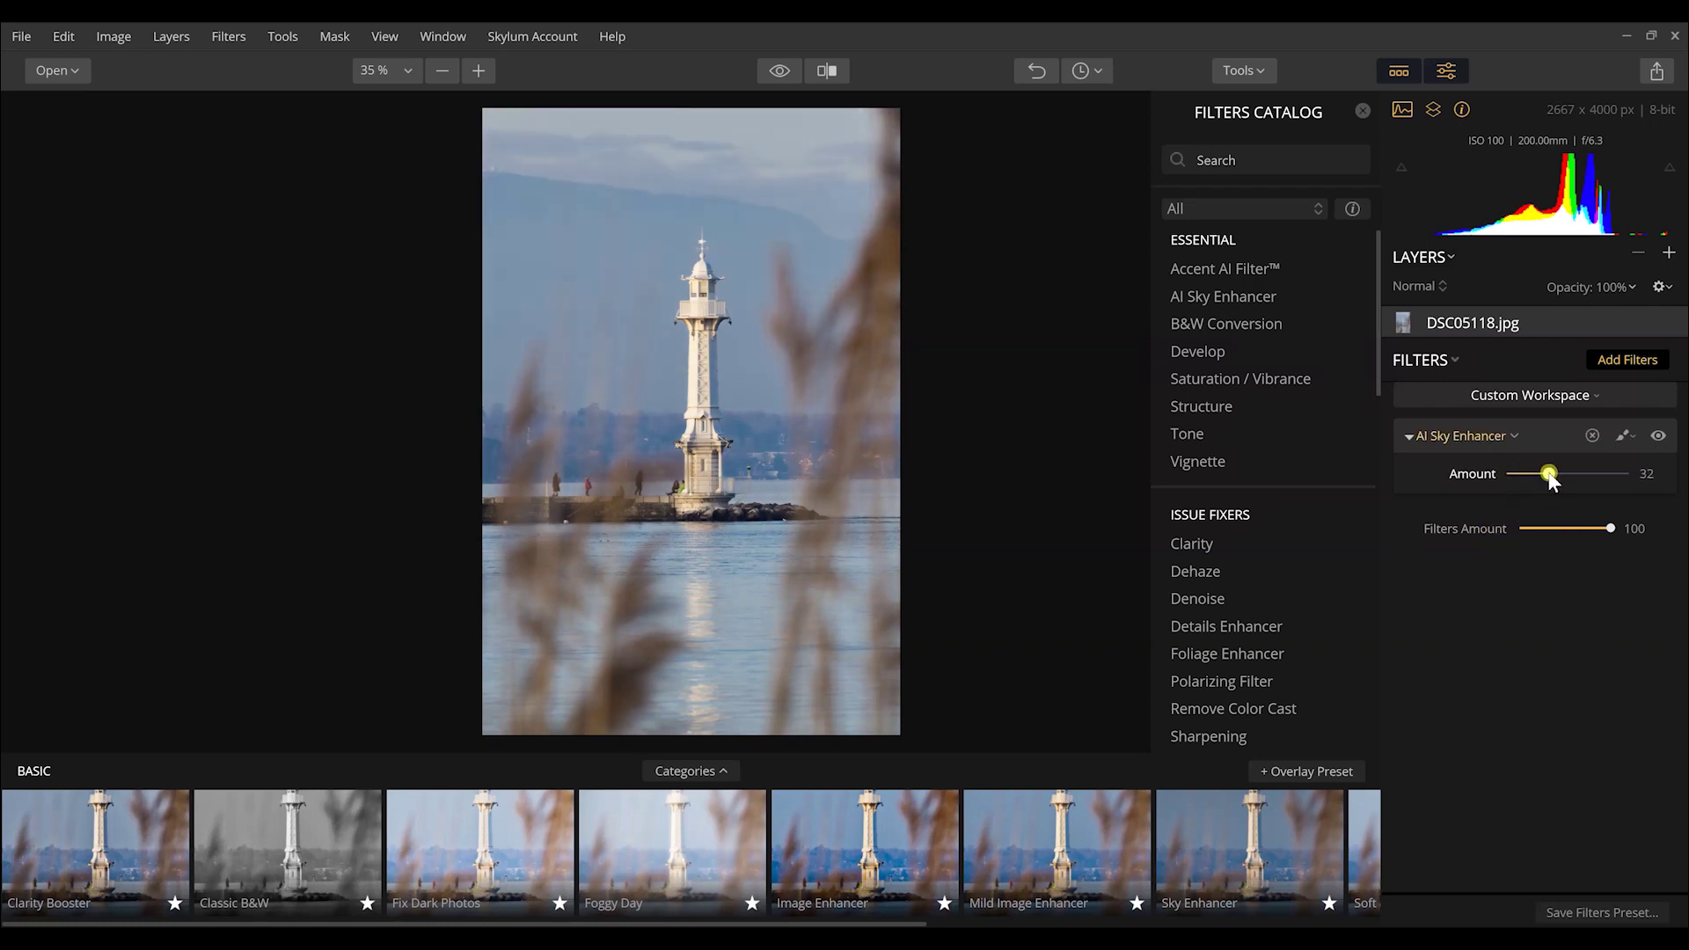
pyautogui.moveTo(1574, 476); pyautogui.dragTo(1509, 483)
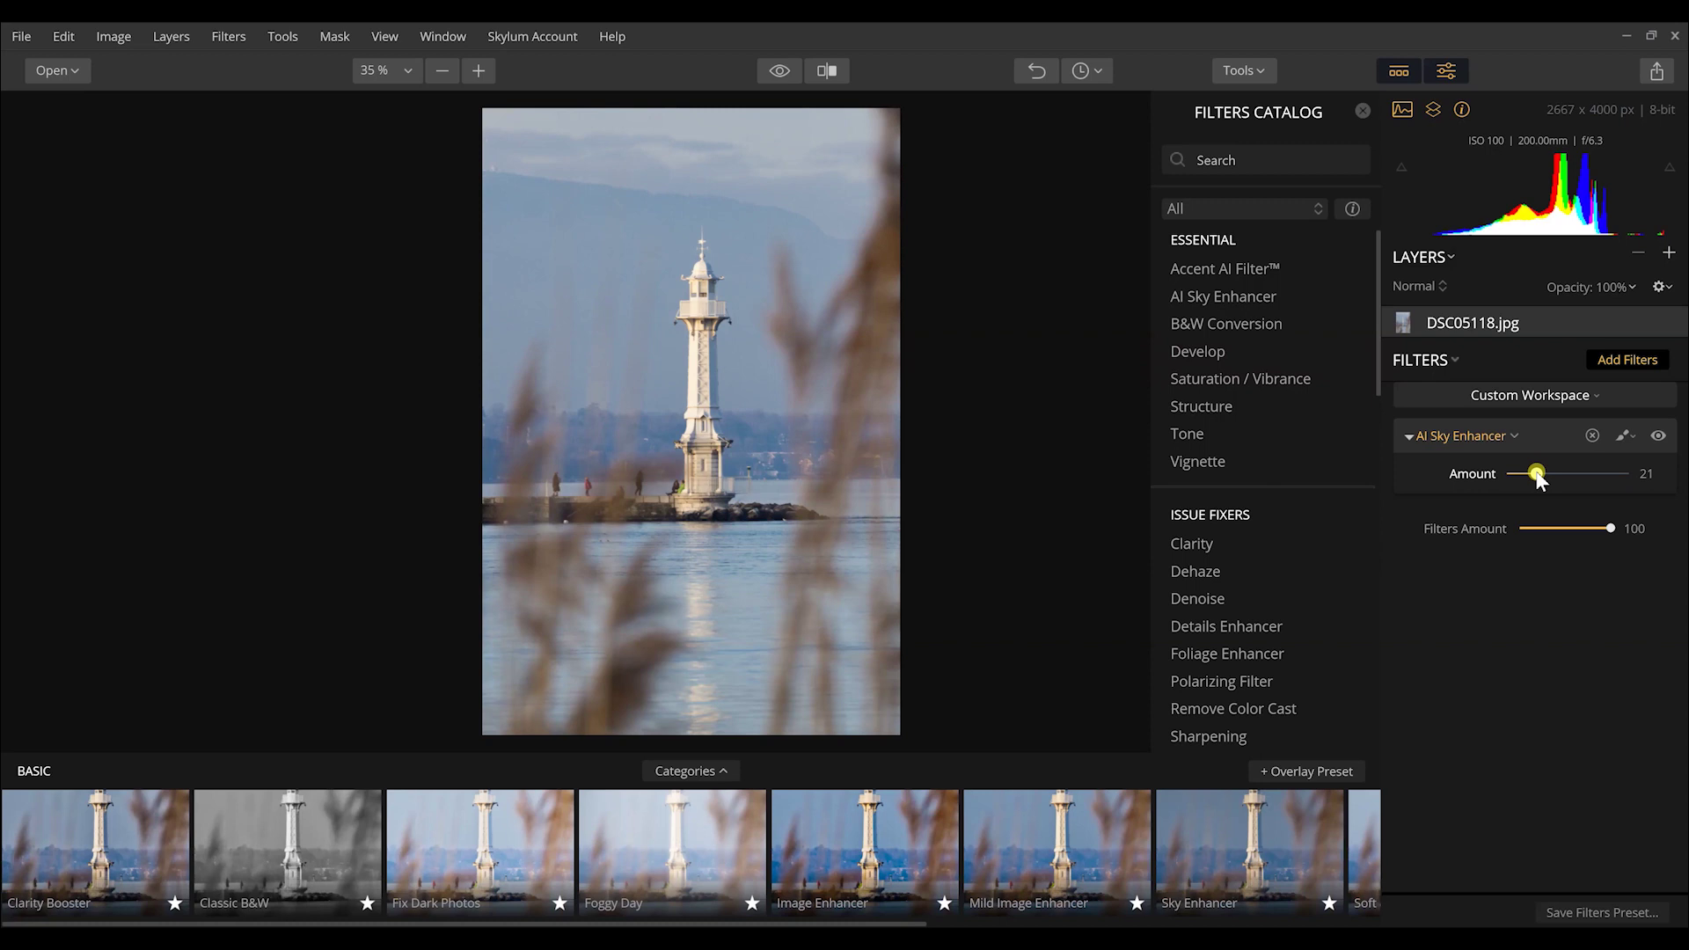
pyautogui.moveTo(1533, 475); pyautogui.dragTo(1459, 482)
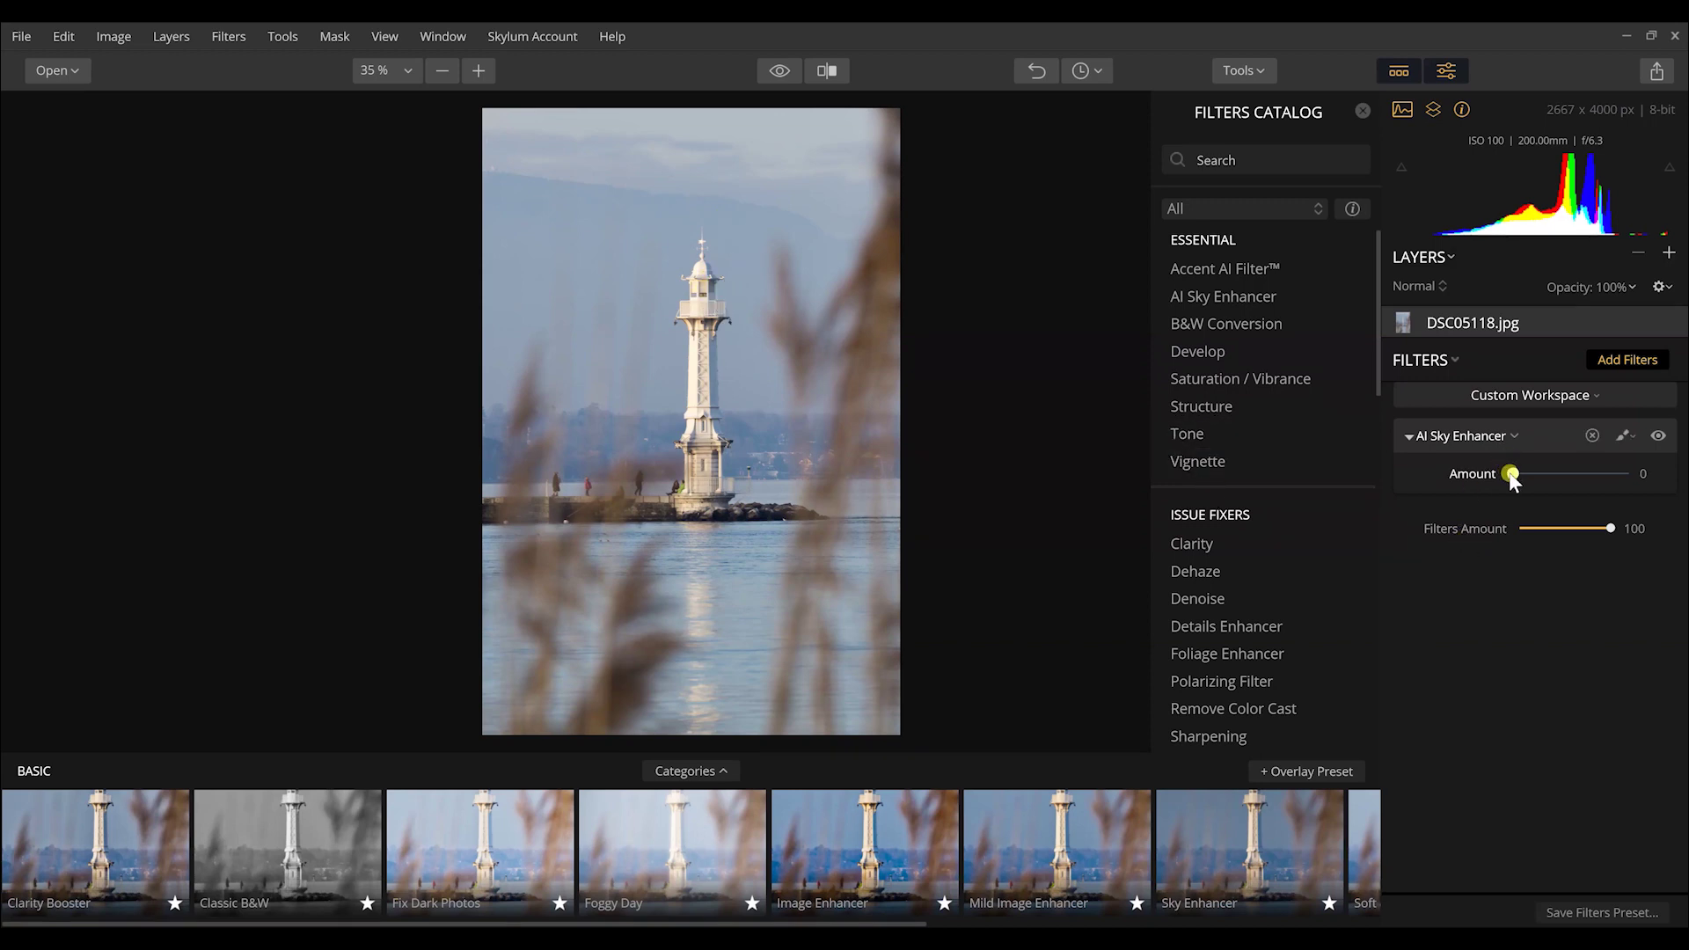
pyautogui.moveTo(1515, 480); pyautogui.dragTo(1552, 481)
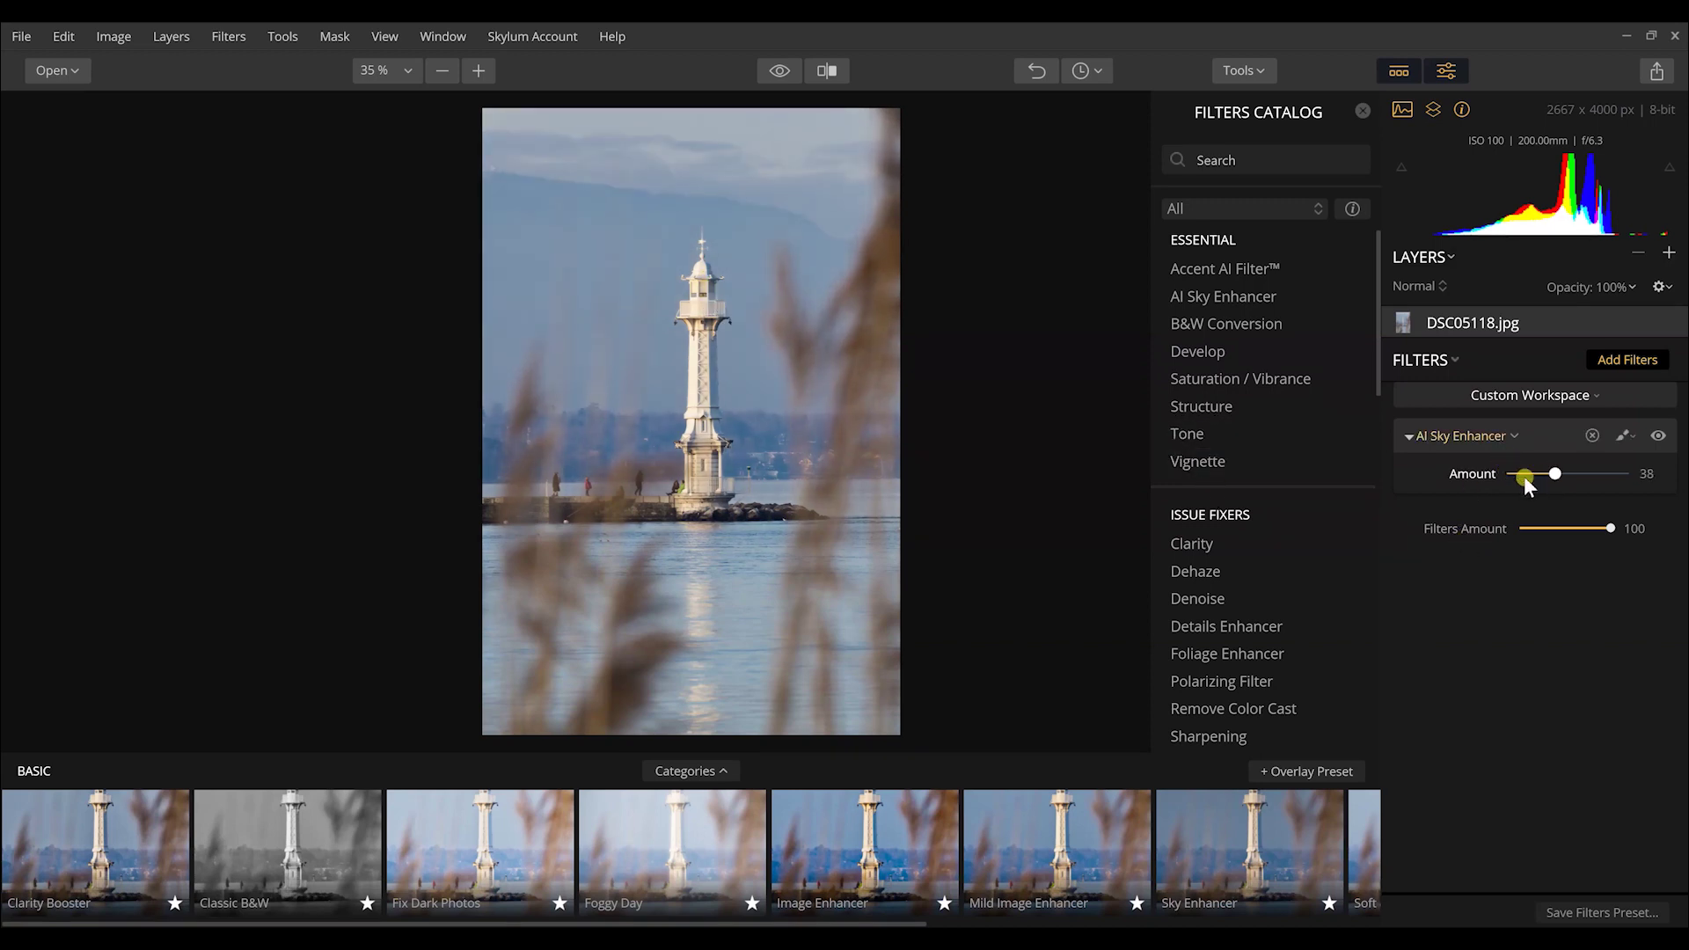
pyautogui.click(1525, 479)
pyautogui.moveTo(1530, 484); pyautogui.dragTo(1566, 476)
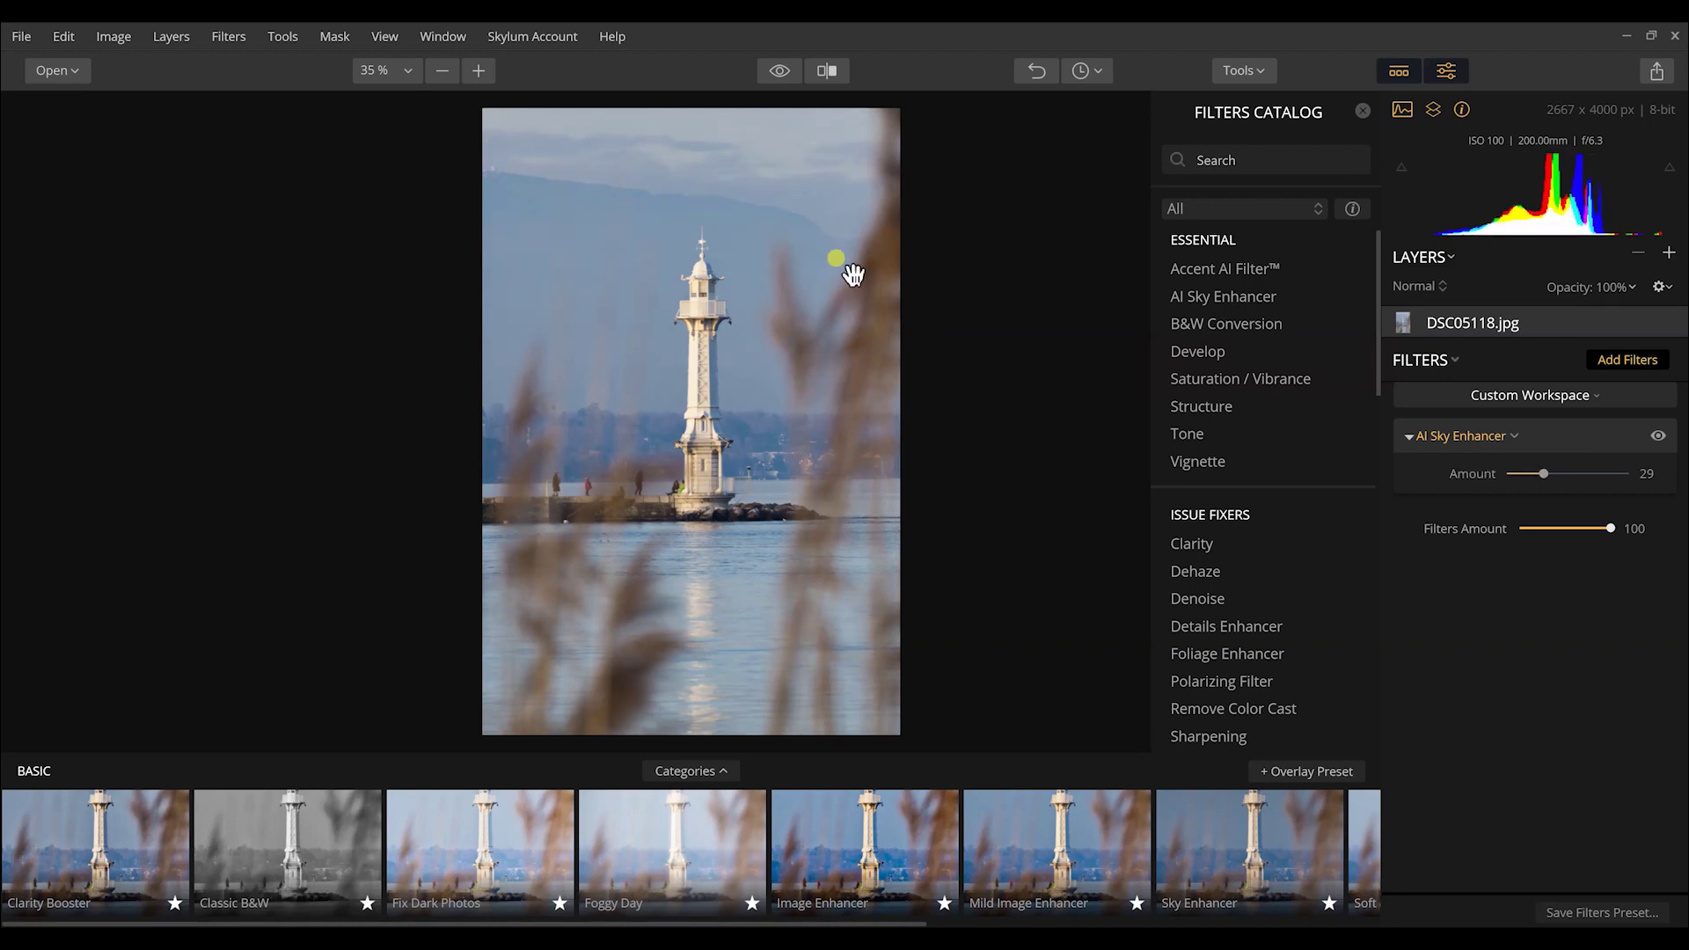
pyautogui.scroll(4, 836, 434)
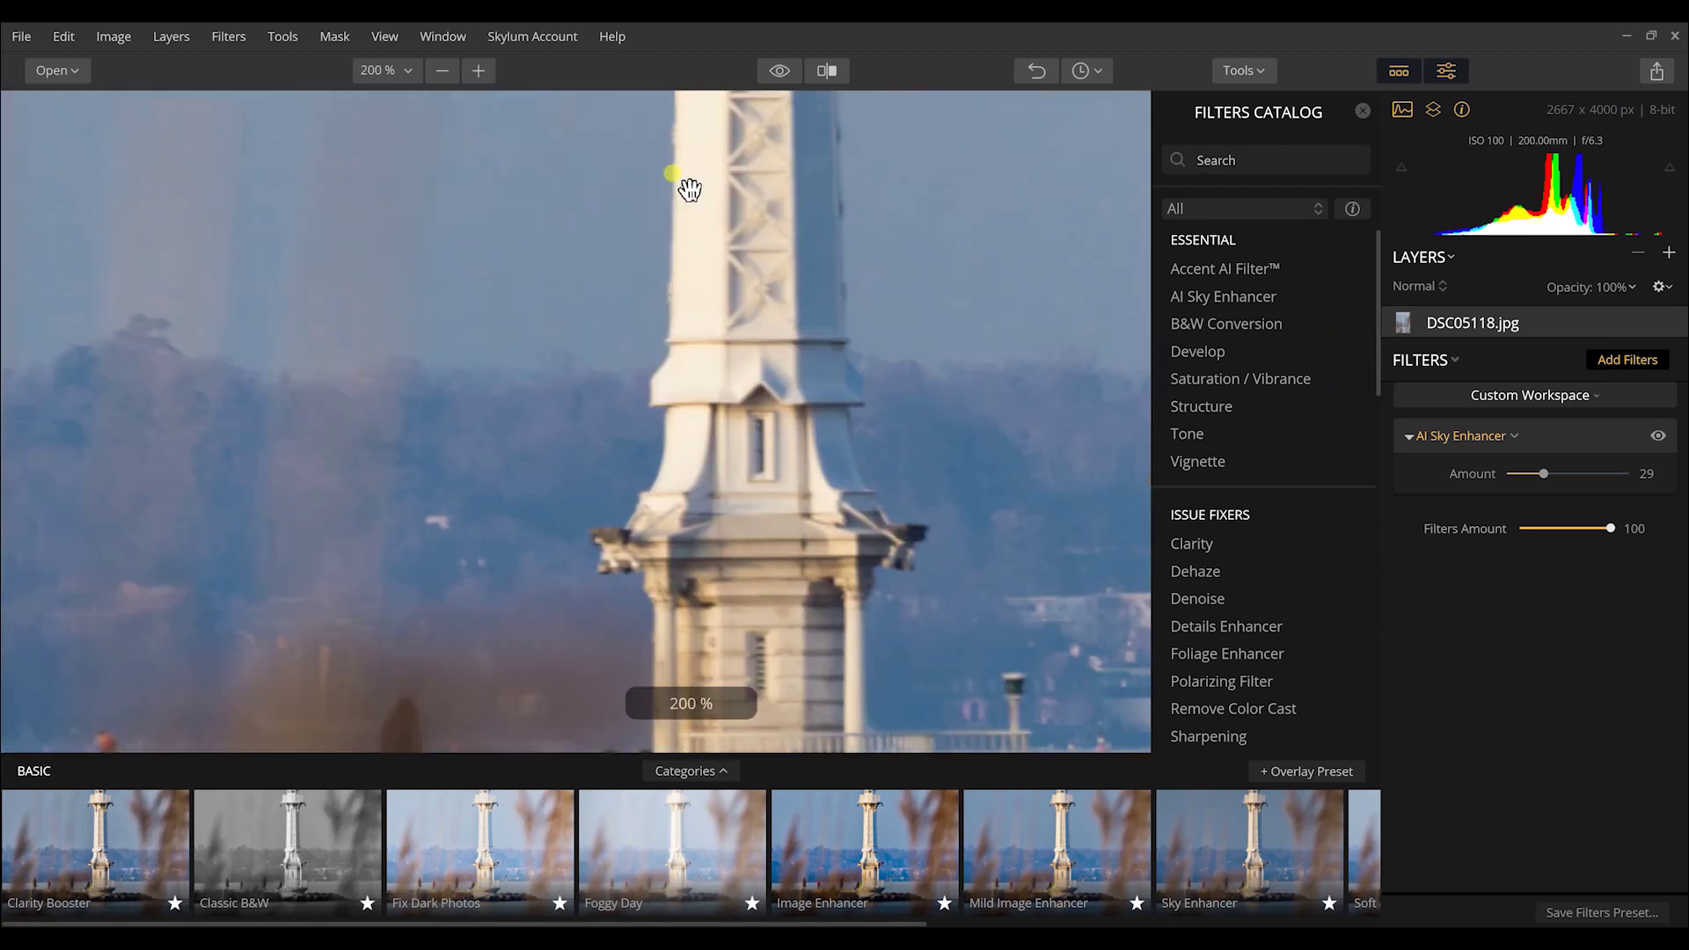
# Inspect the zoomed lighthouse from lantern to base, trying a sky Amount of about 34
pyautogui.moveTo(690, 190); pyautogui.dragTo(721, 570)
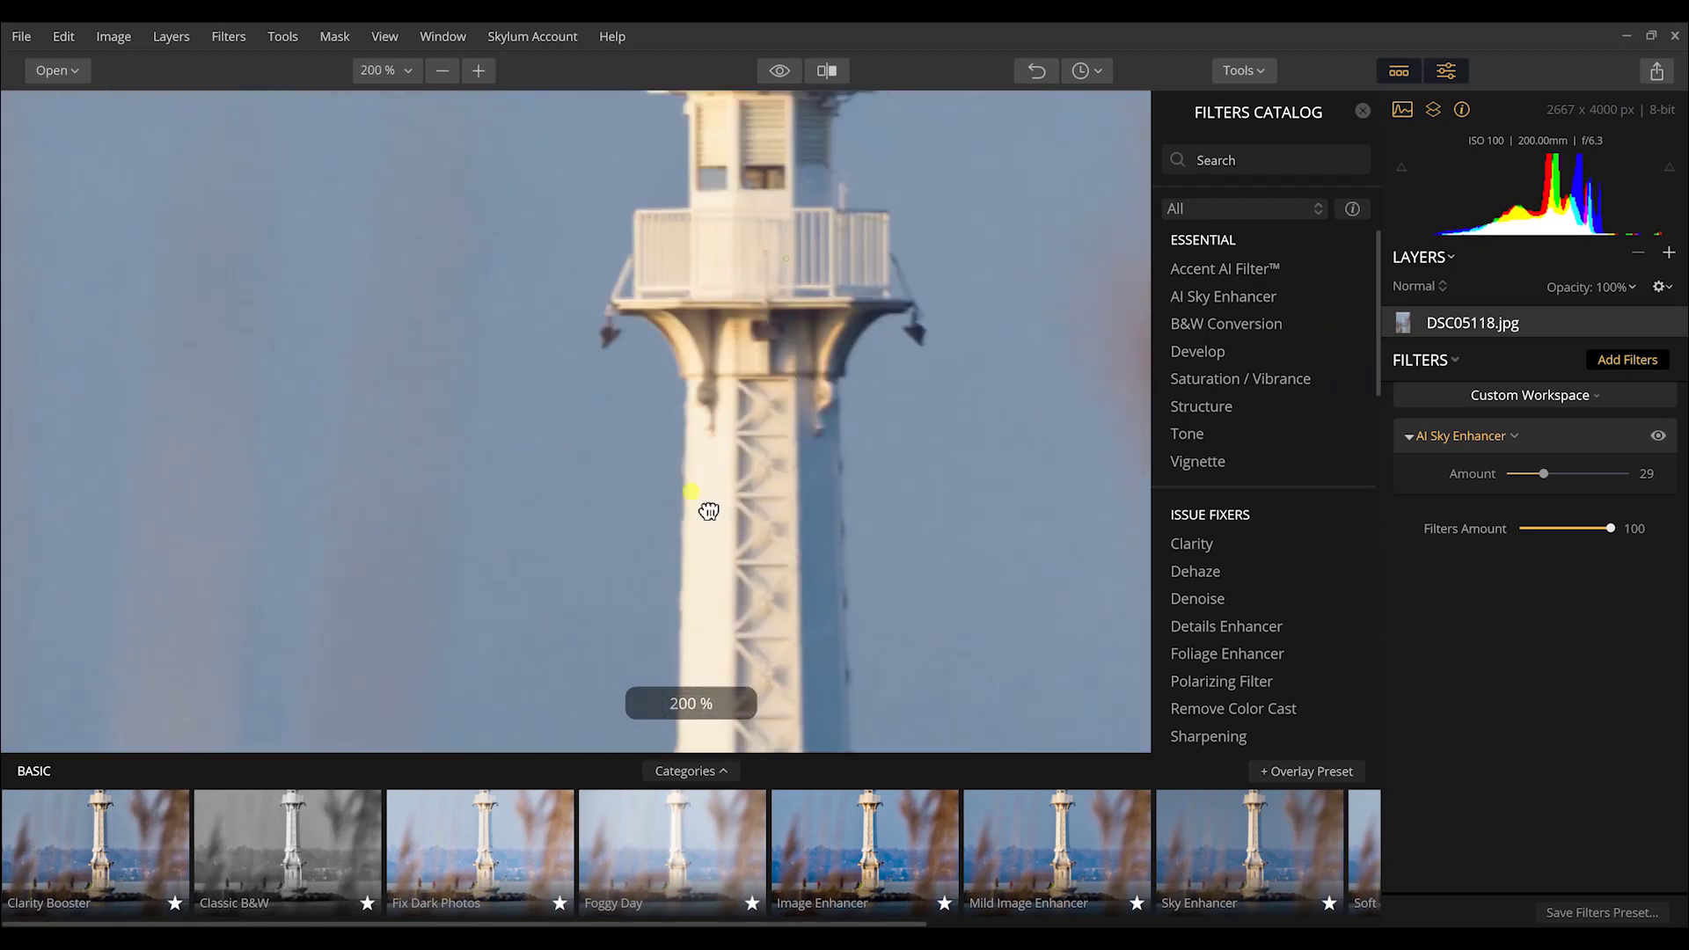
pyautogui.moveTo(785, 142); pyautogui.dragTo(701, 528)
pyautogui.moveTo(713, 429); pyautogui.dragTo(705, 476)
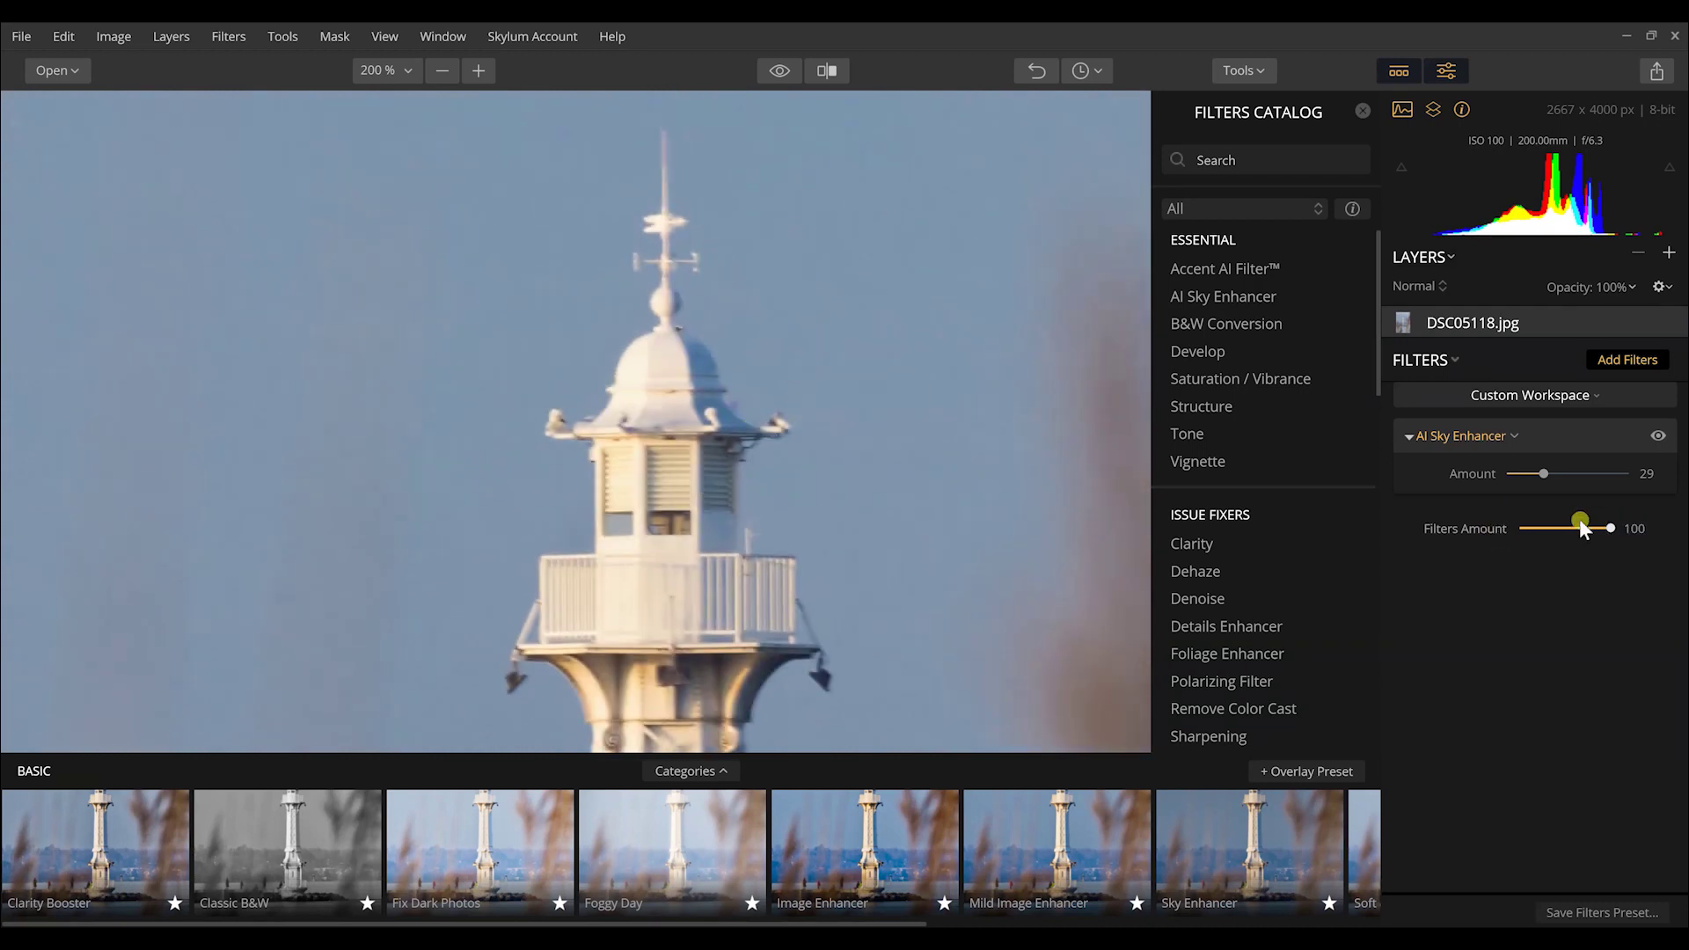
pyautogui.moveTo(1525, 482)
pyautogui.mouseDown()
pyautogui.moveTo(1556, 482)
pyautogui.moveTo(1526, 481)
pyautogui.mouseUp()
pyautogui.moveTo(973, 430); pyautogui.dragTo(584, 246)
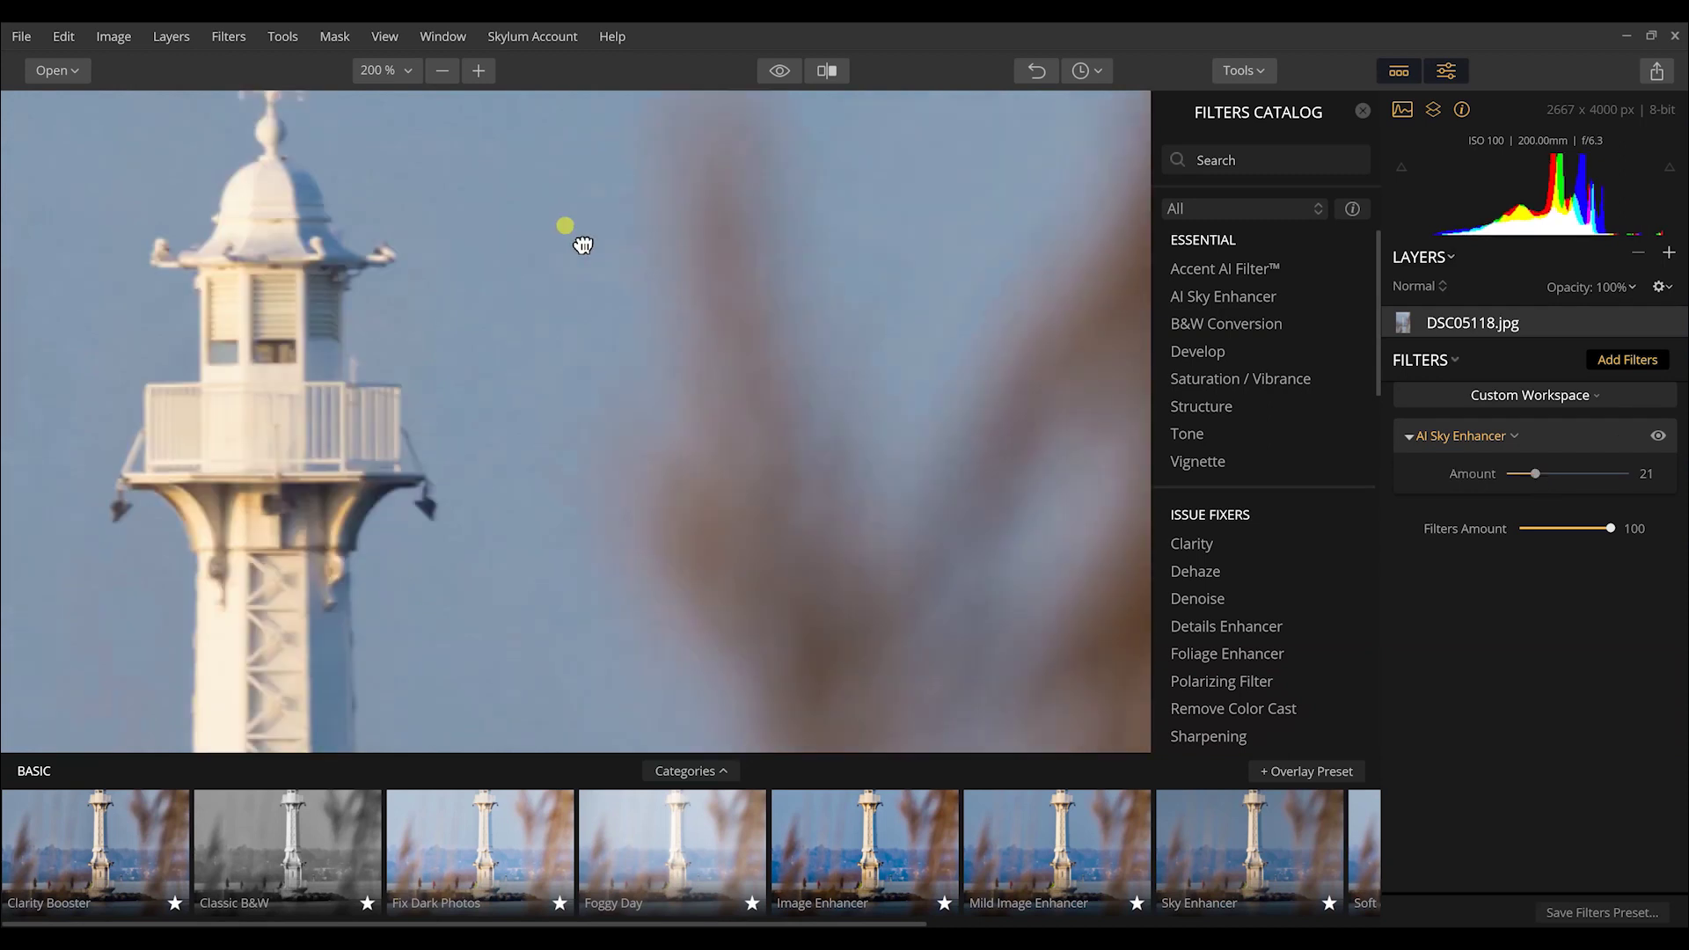
pyautogui.moveTo(740, 457); pyautogui.dragTo(509, 155)
pyautogui.moveTo(309, 440); pyautogui.dragTo(309, 241)
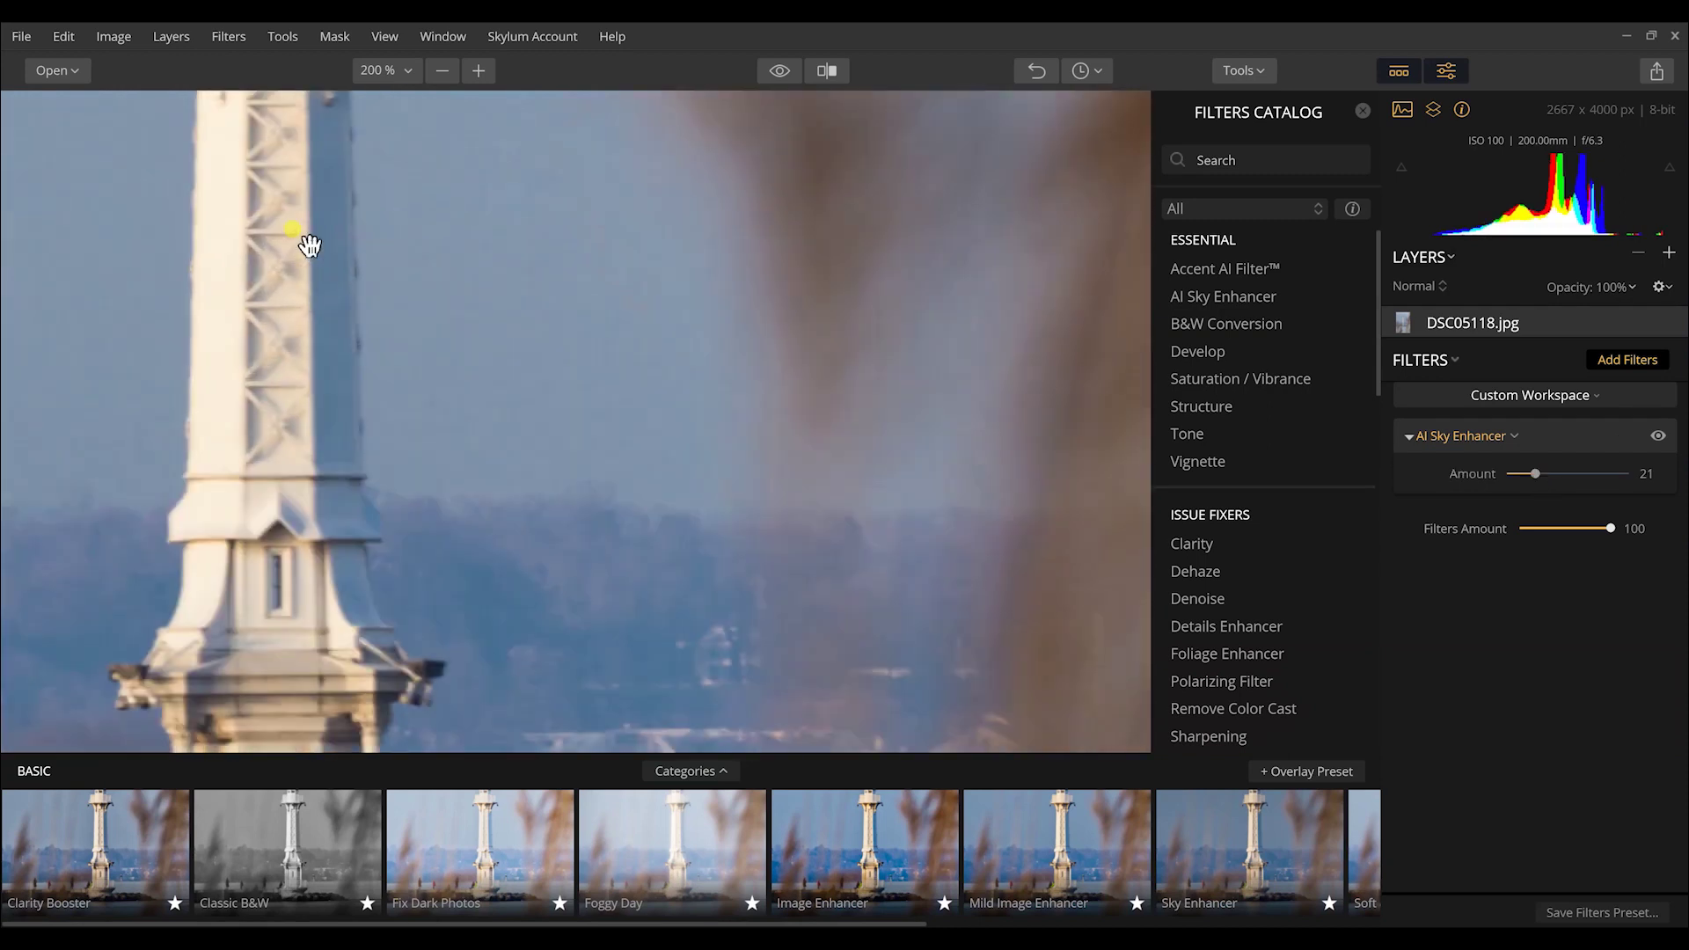
pyautogui.moveTo(668, 422); pyautogui.dragTo(664, 113)
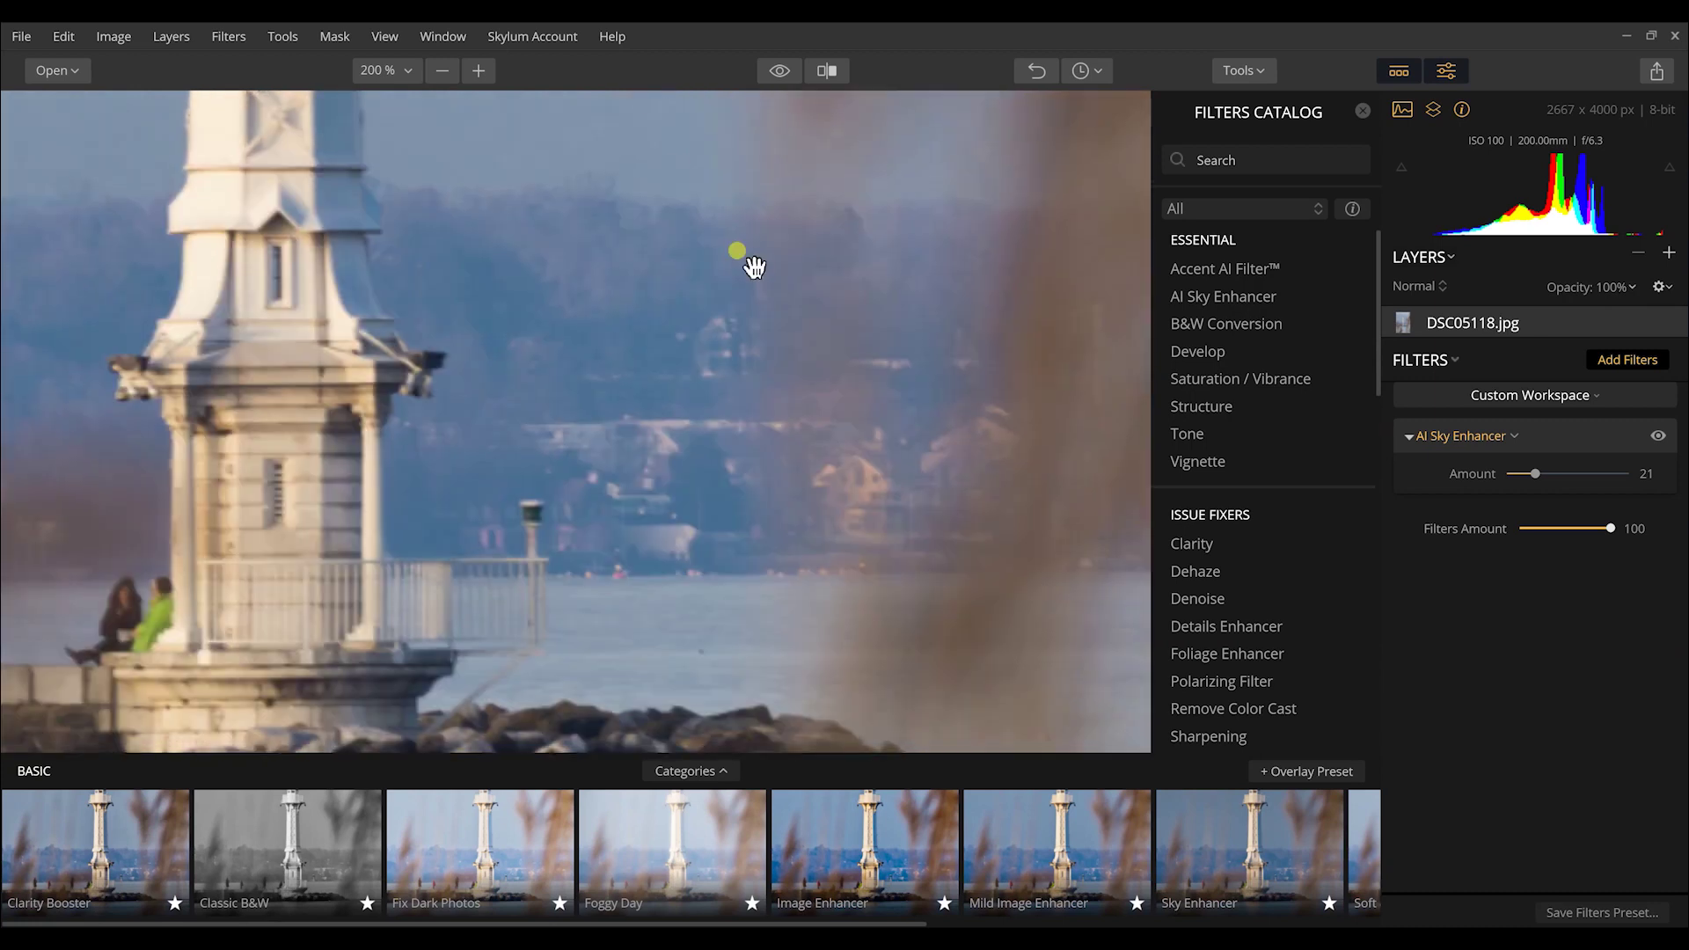
pyautogui.moveTo(634, 502); pyautogui.dragTo(540, 757)
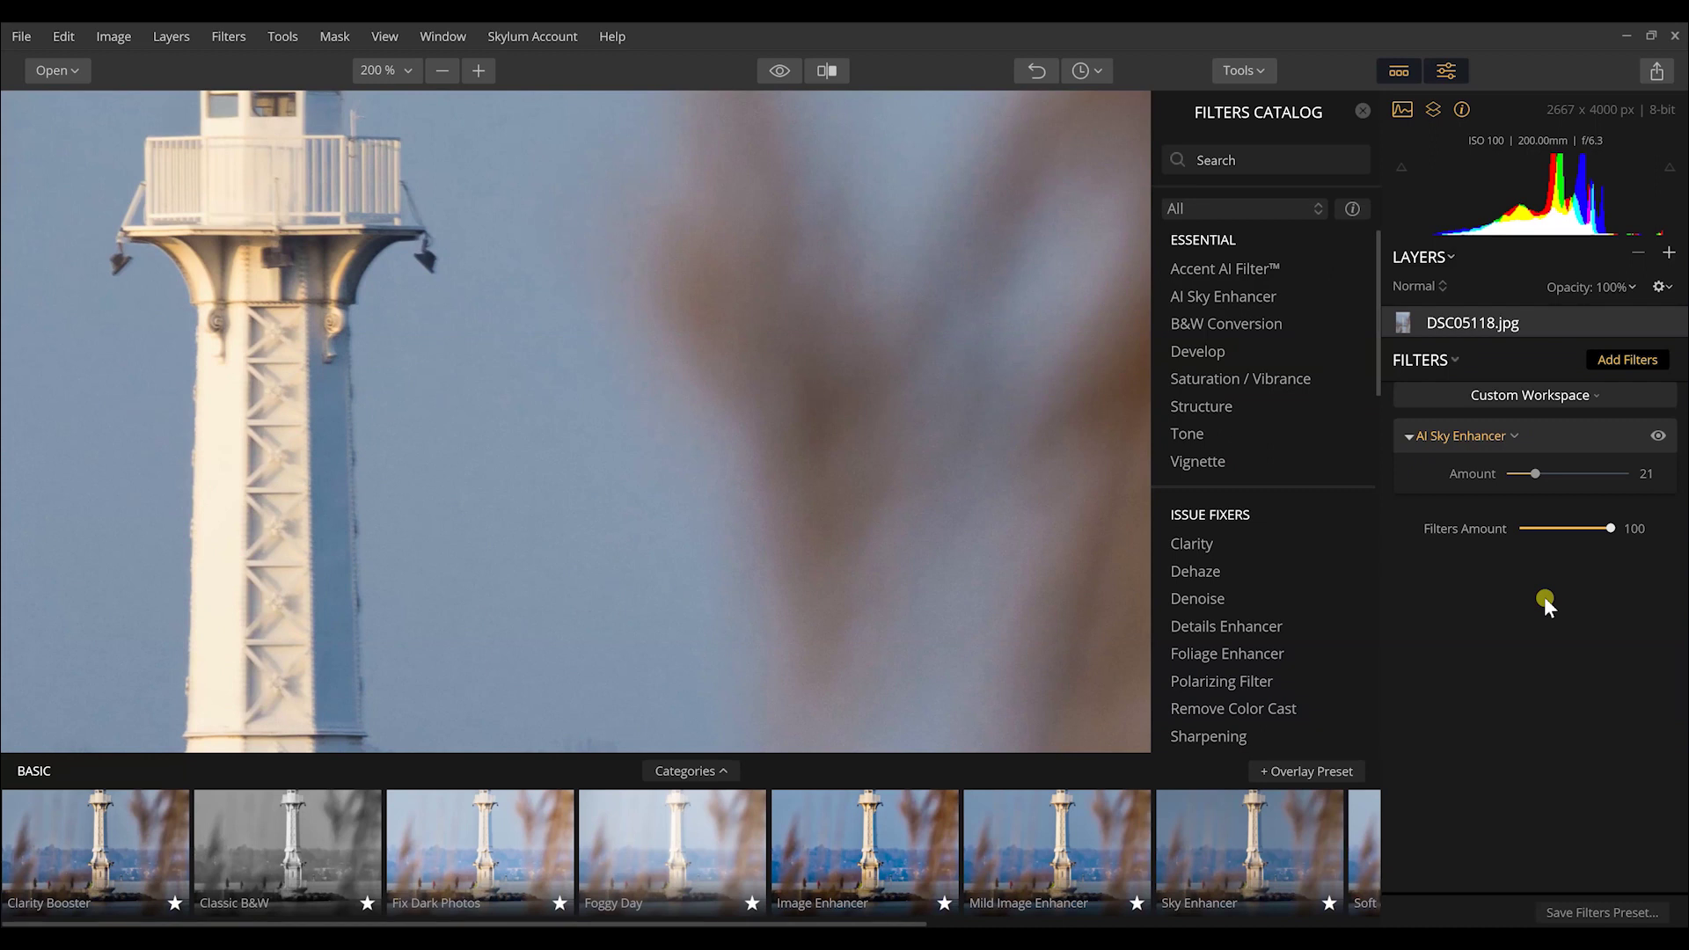
# Compare sky enhancement strengths between 11 and 87, finally lowering the Amount to 18
pyautogui.moveTo(1525, 473); pyautogui.dragTo(1522, 476)
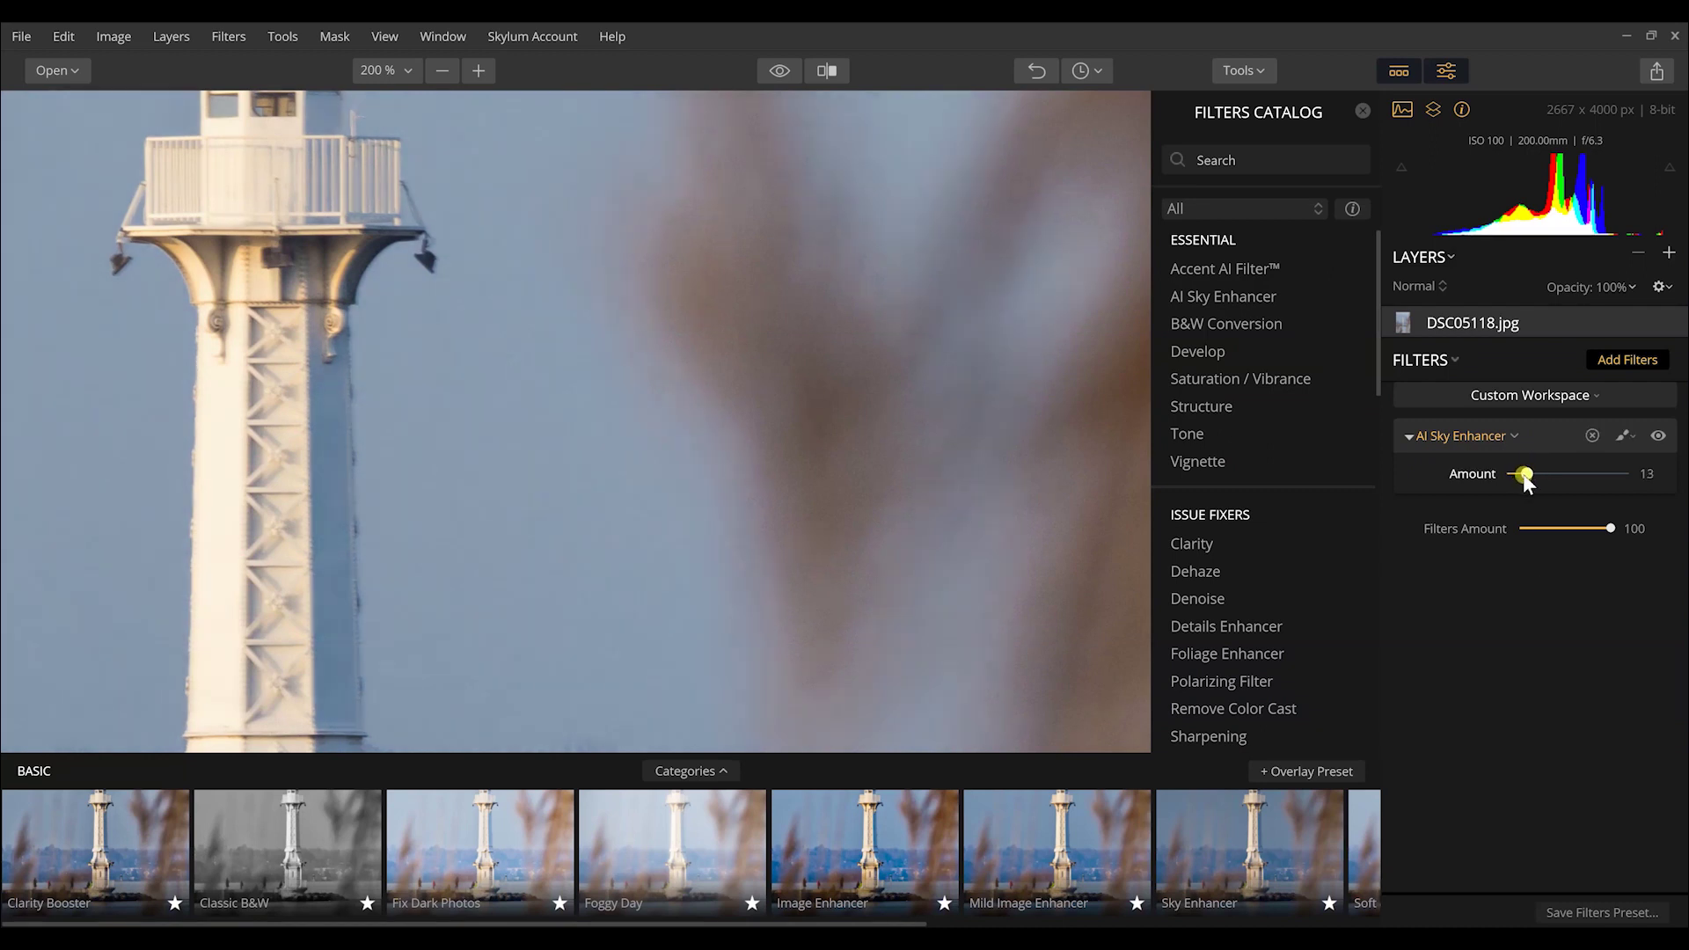
pyautogui.moveTo(1525, 480); pyautogui.dragTo(1569, 477)
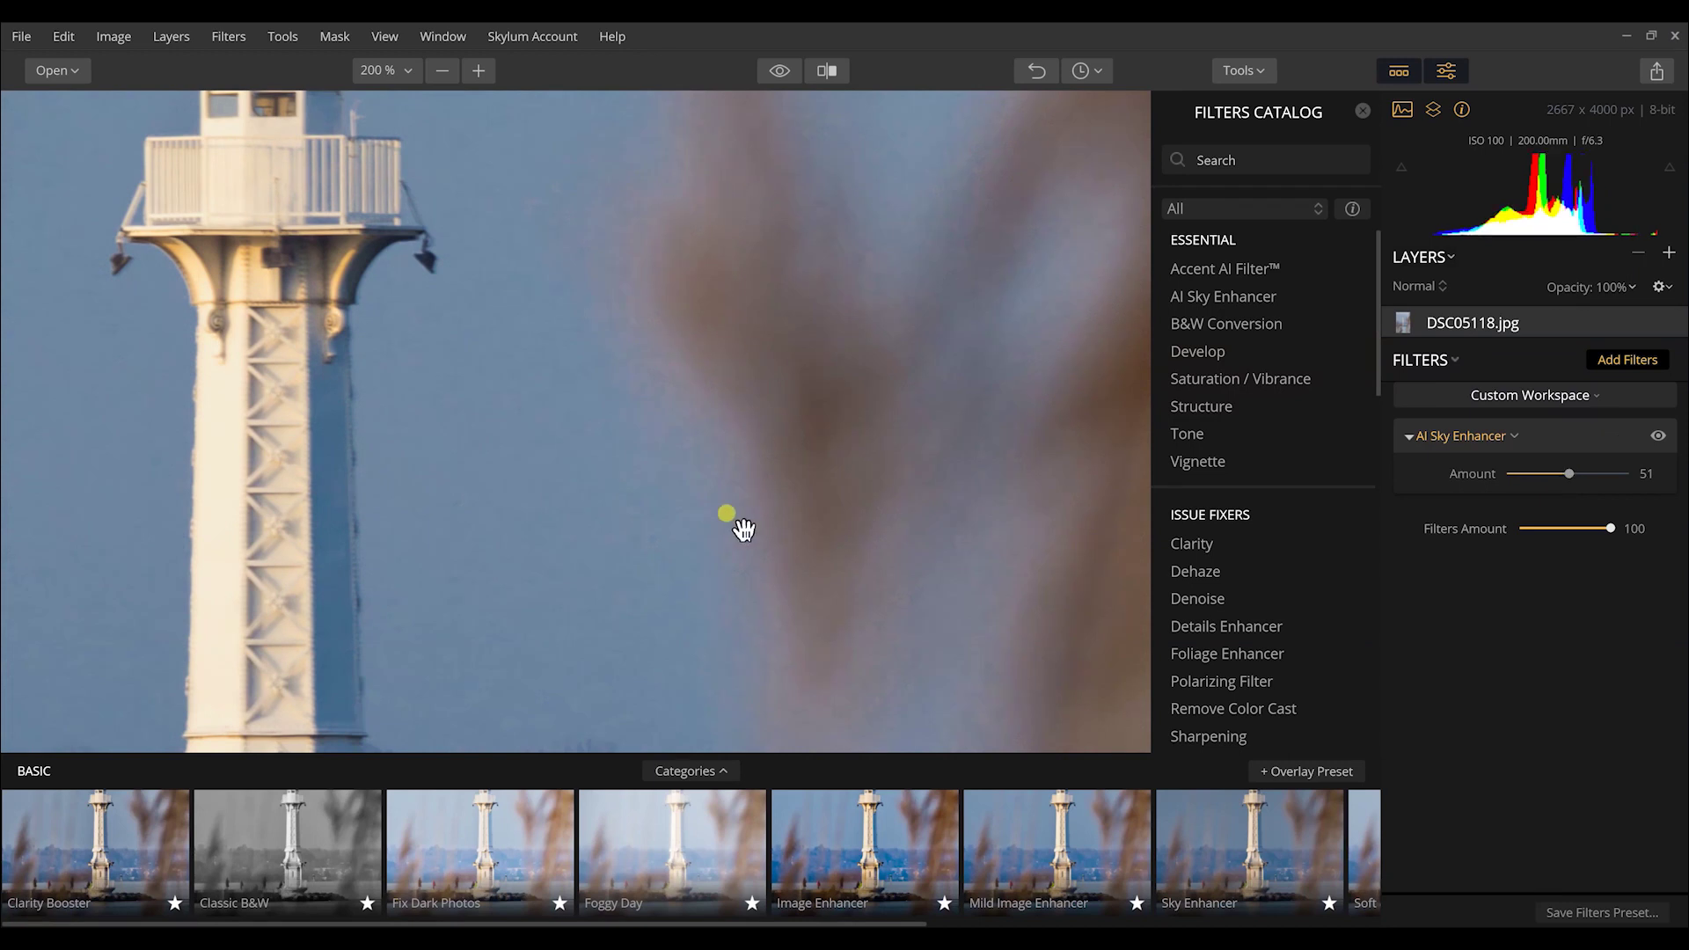
pyautogui.moveTo(1570, 480); pyautogui.dragTo(1611, 476)
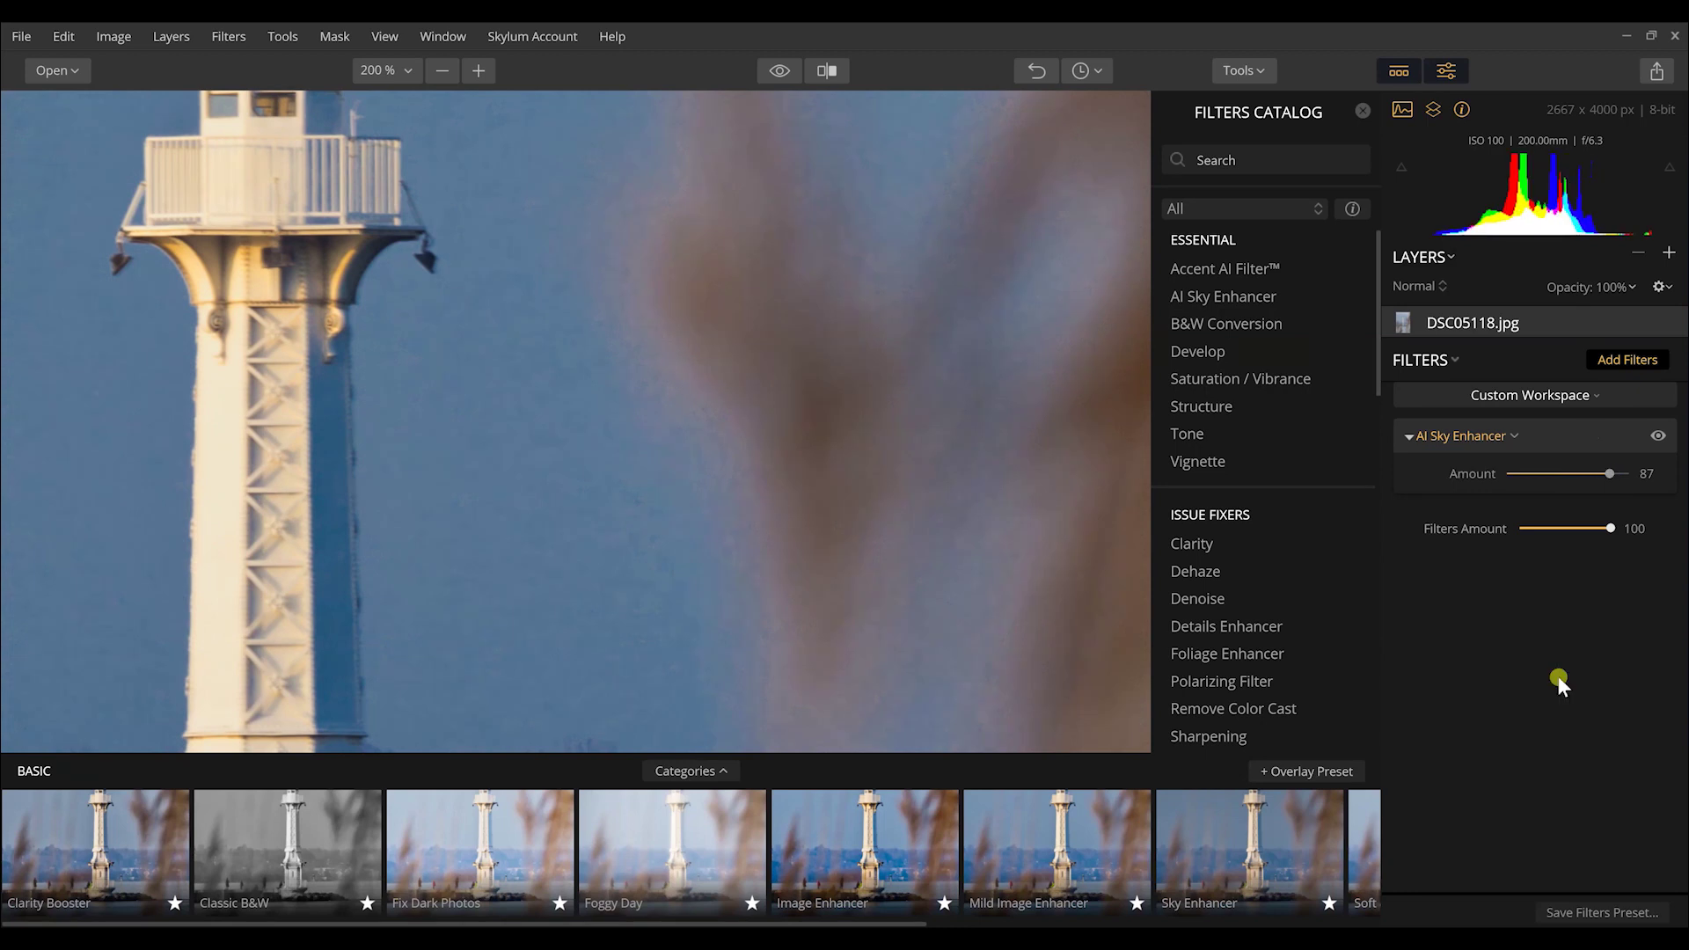
pyautogui.click(1537, 474)
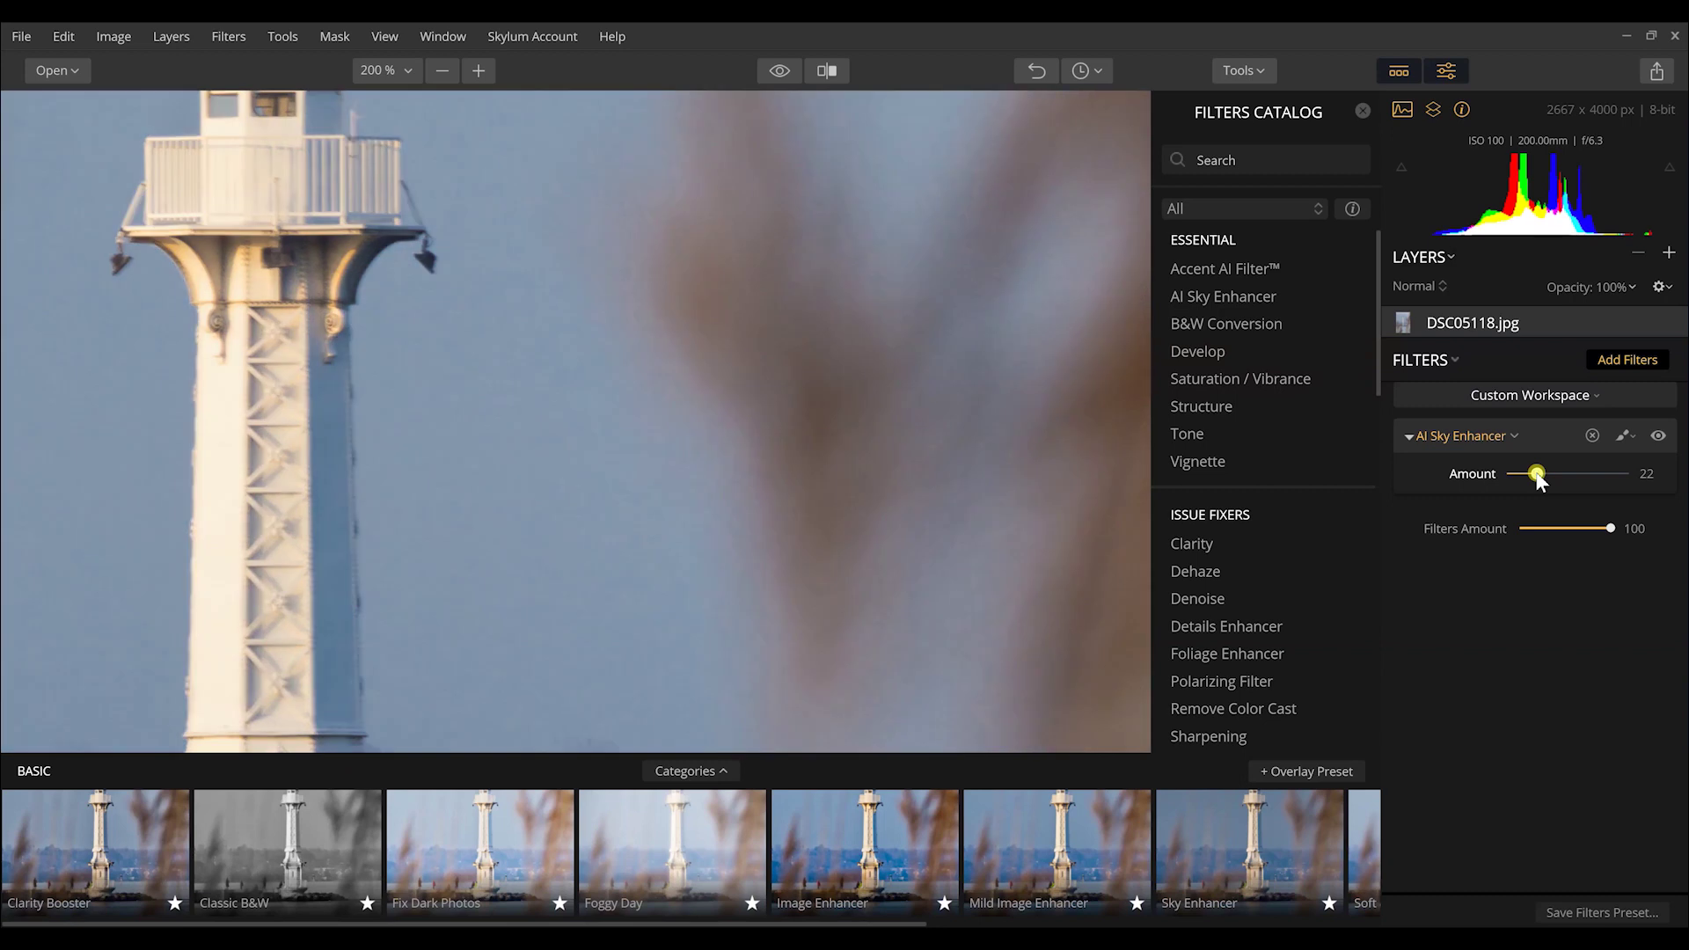
pyautogui.moveTo(1534, 477); pyautogui.dragTo(1532, 477)
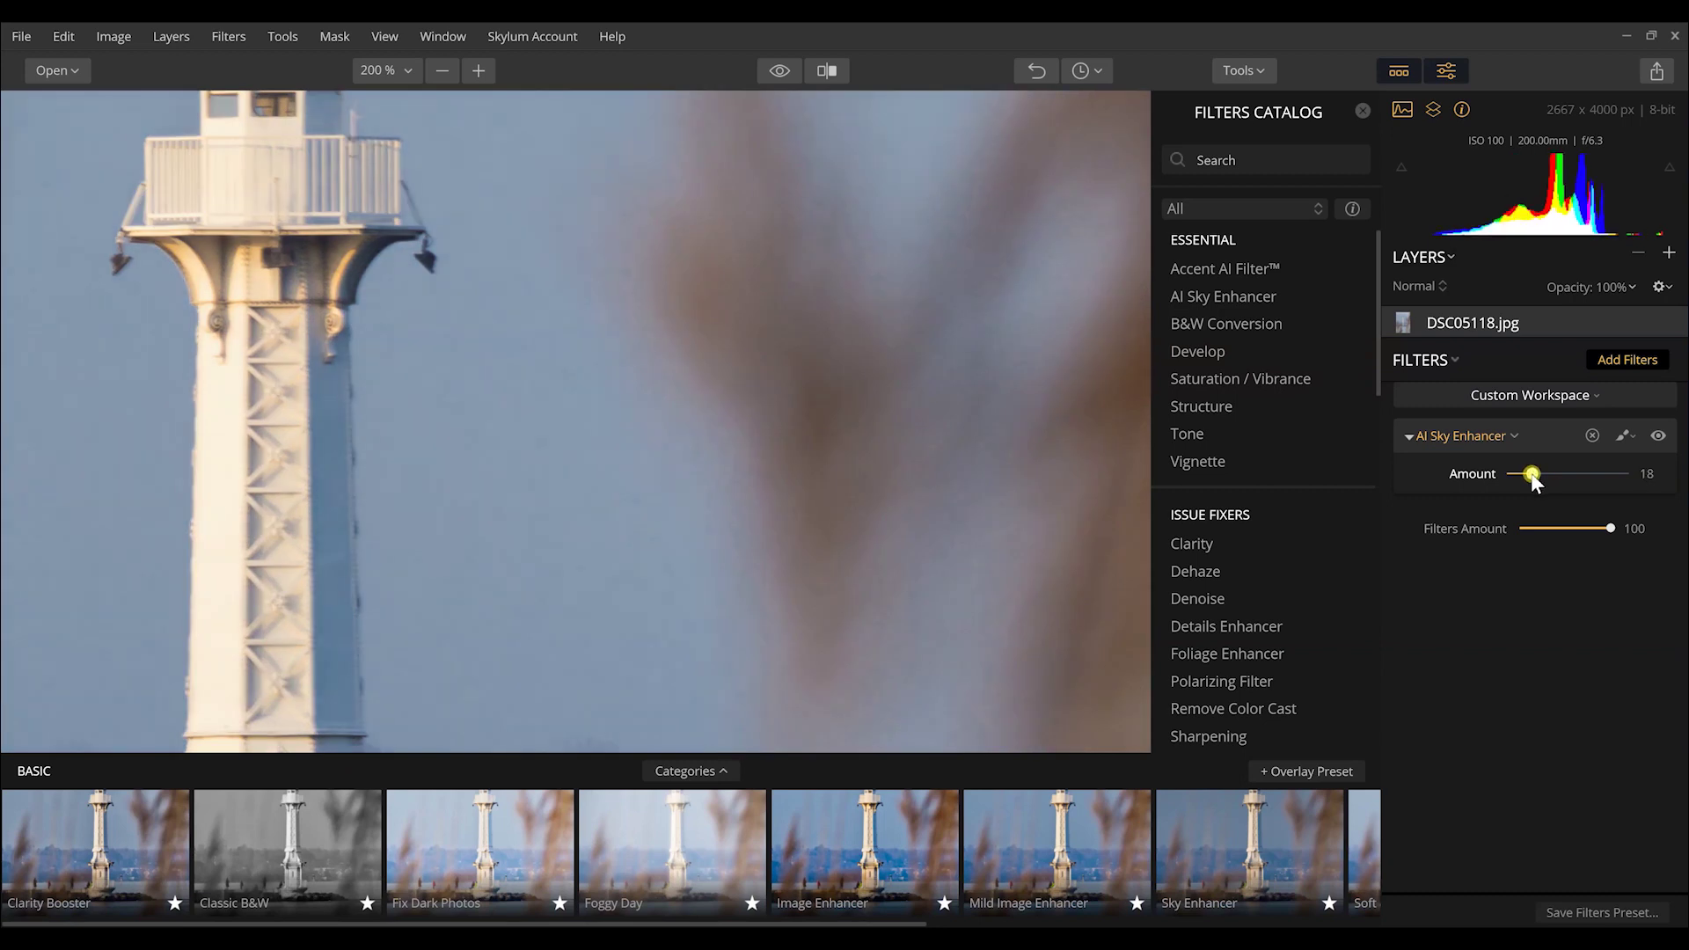
pyautogui.click(682, 480)
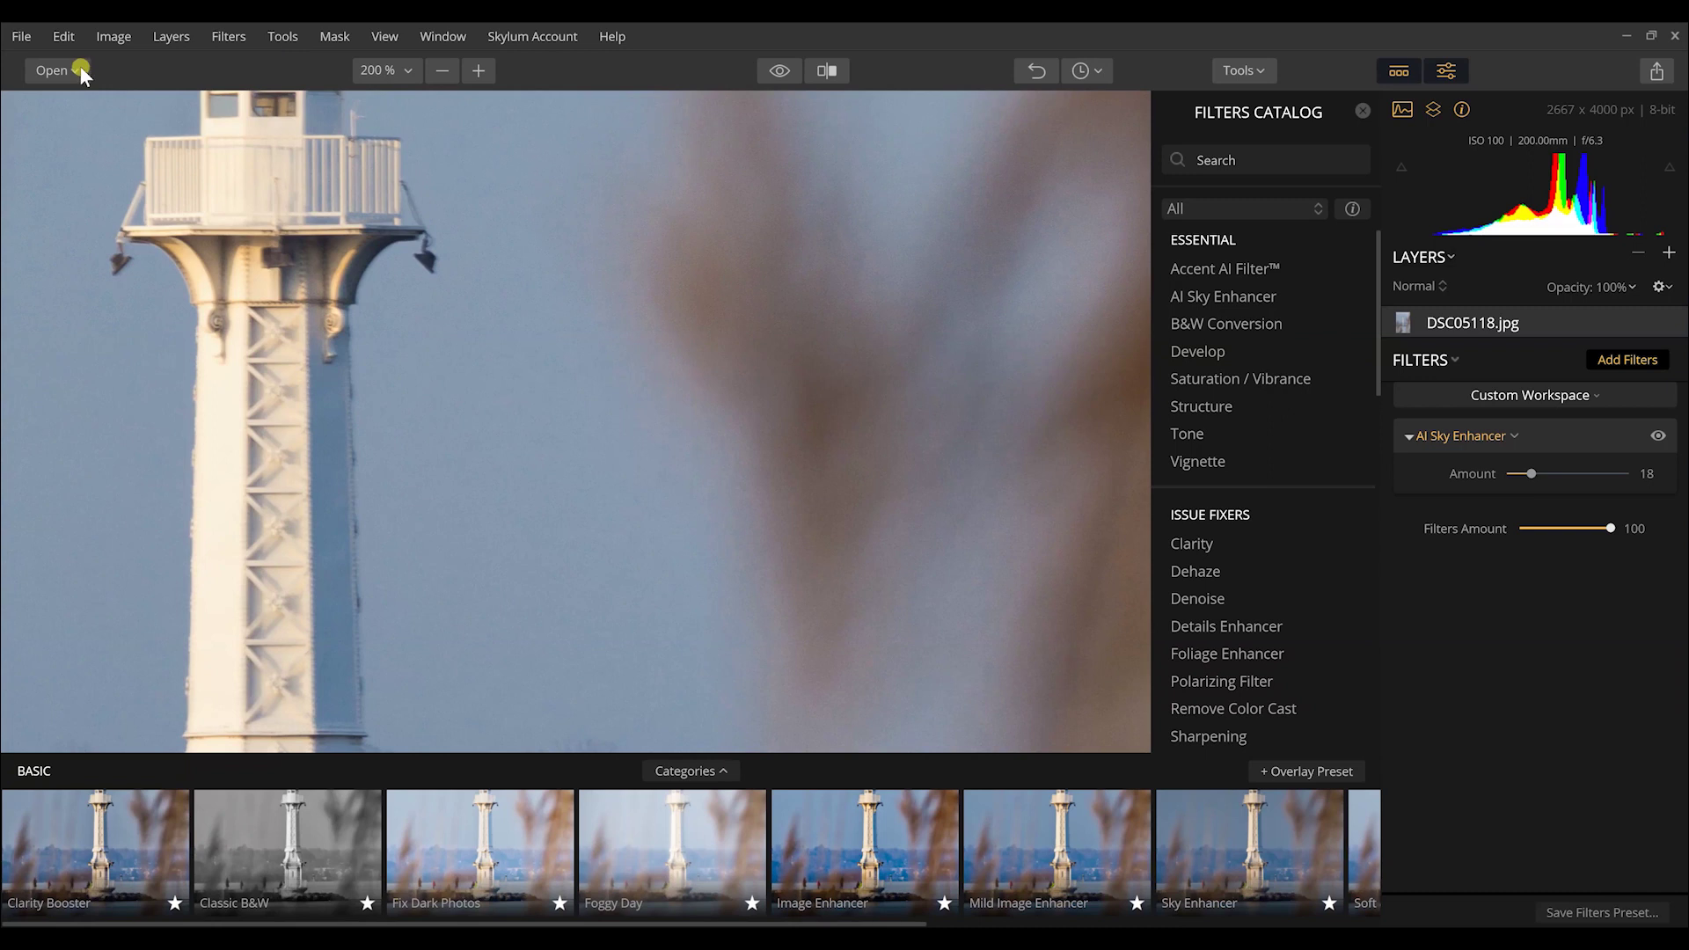
pyautogui.click(407, 71)
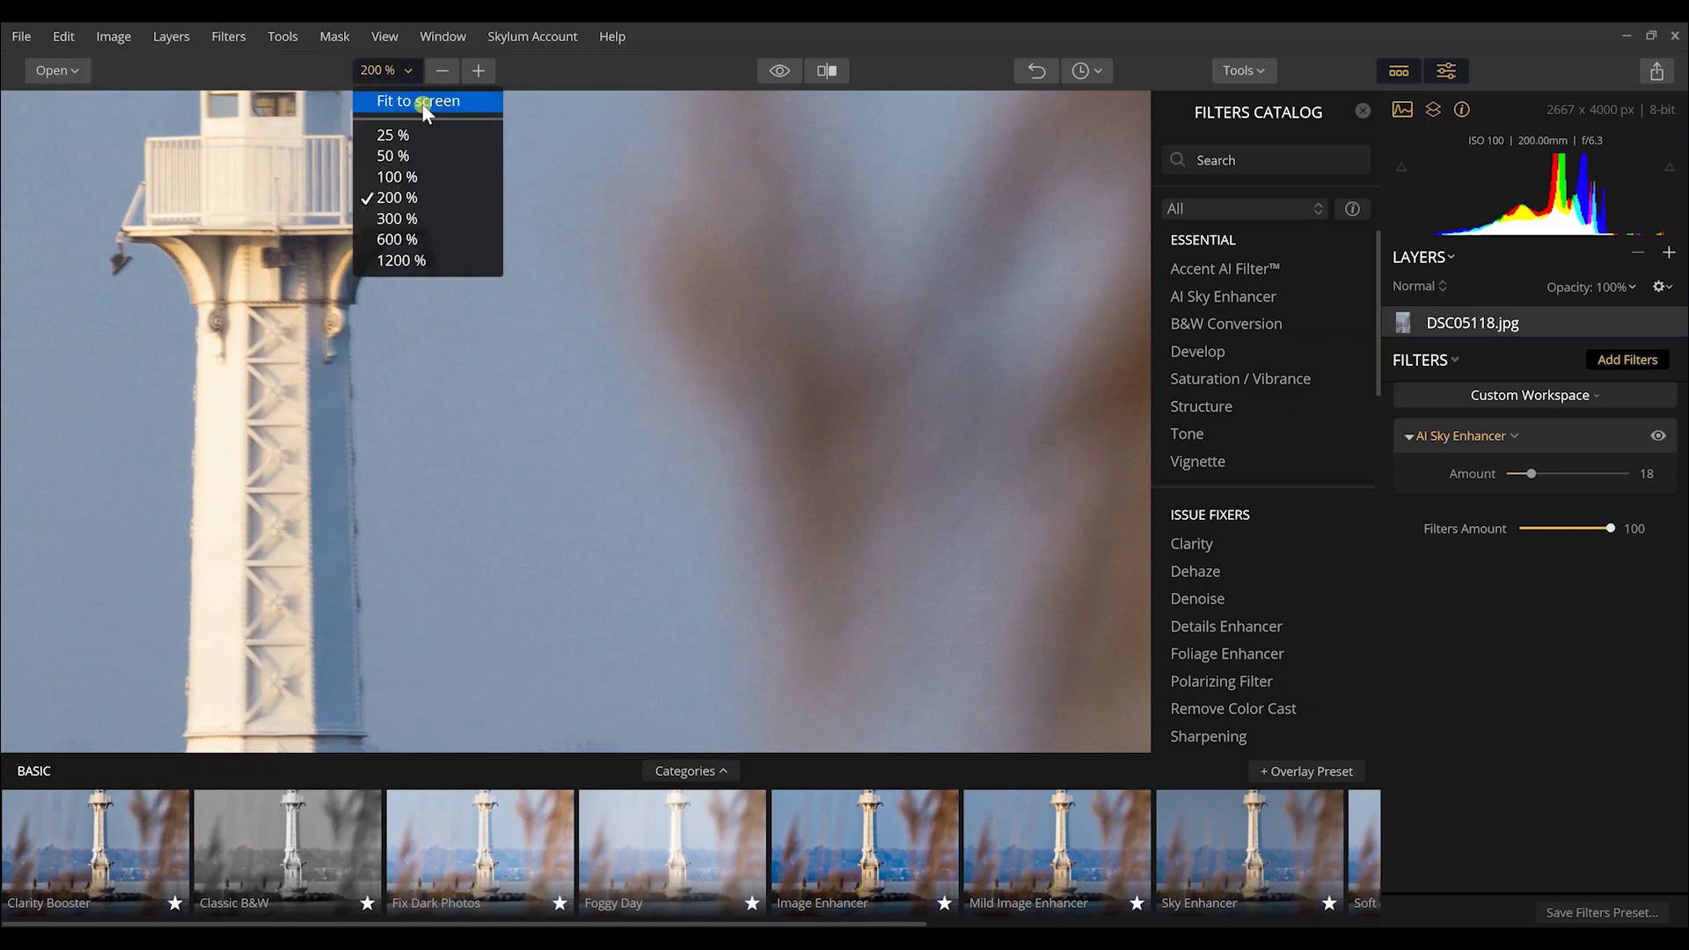
pyautogui.click(422, 101)
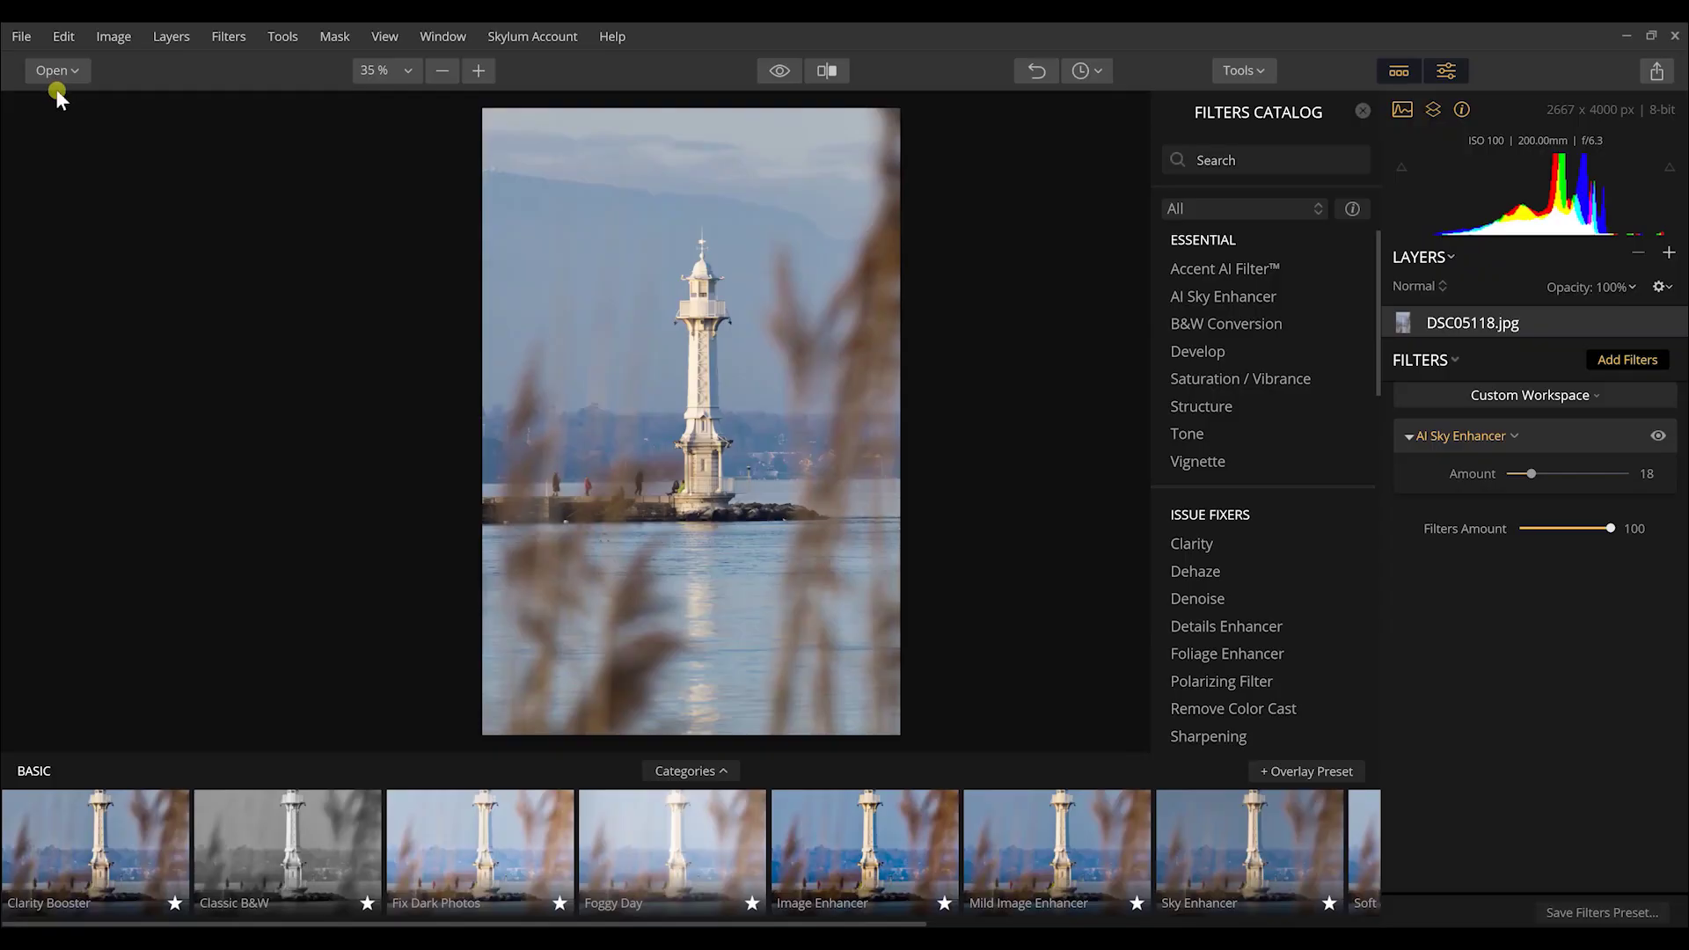
# Discard the lighthouse edits and open DSC01492-Edit from the Pictures > Finish folder
pyautogui.click(32, 35)
pyautogui.click(44, 67)
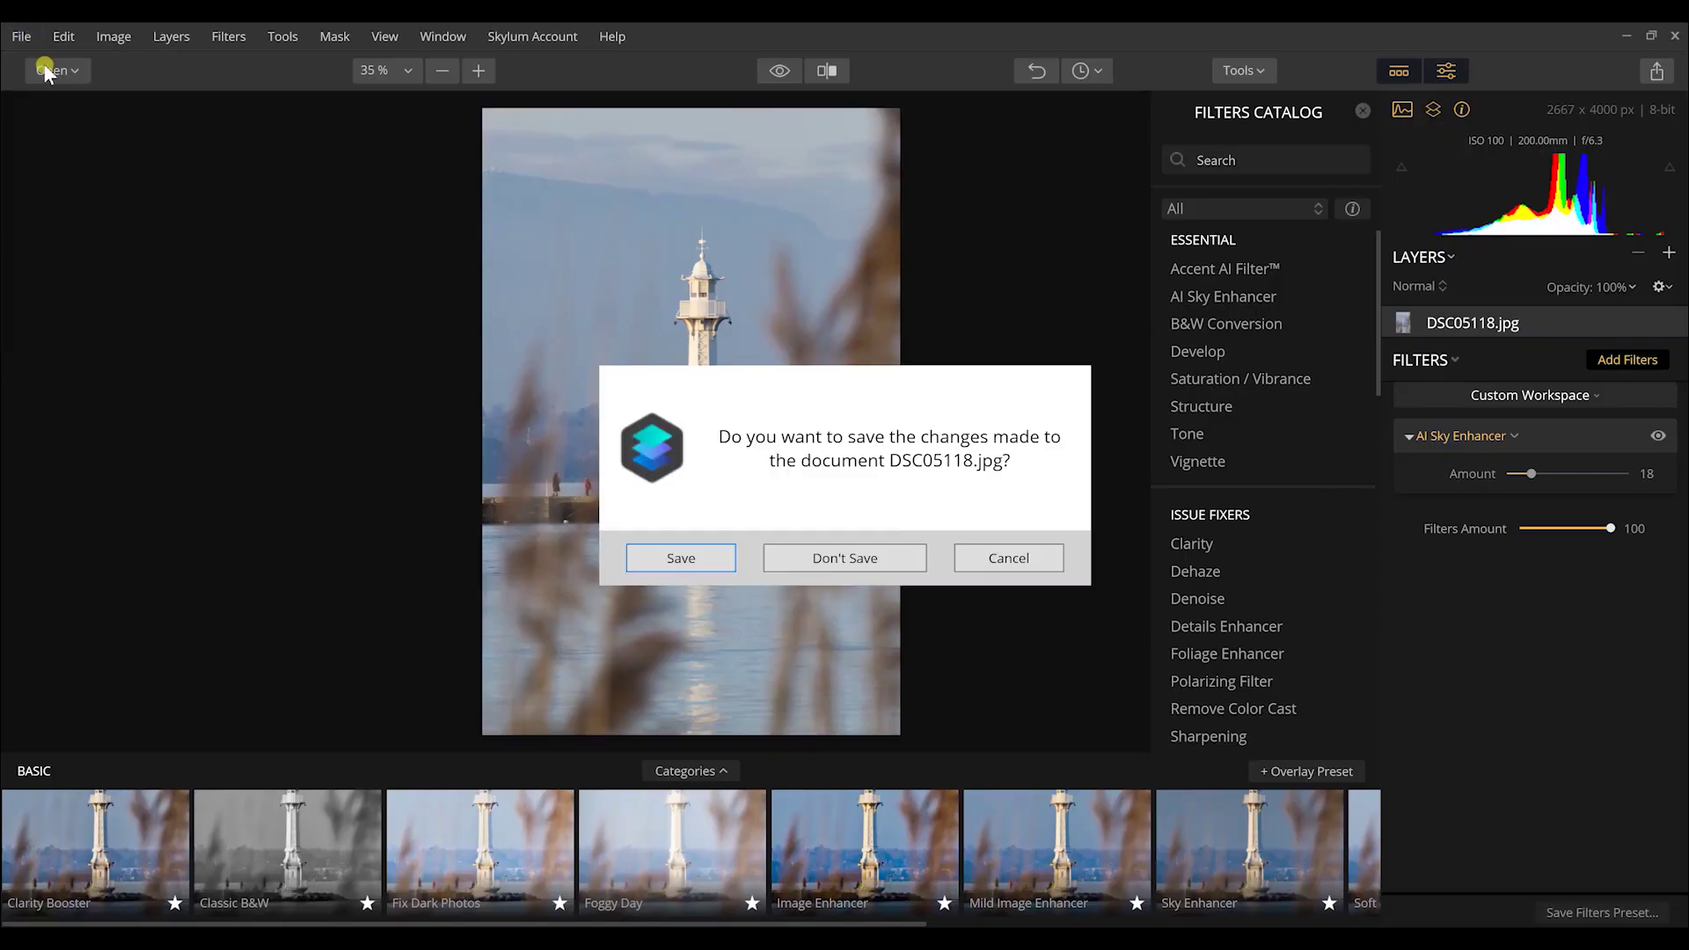
pyautogui.click(882, 567)
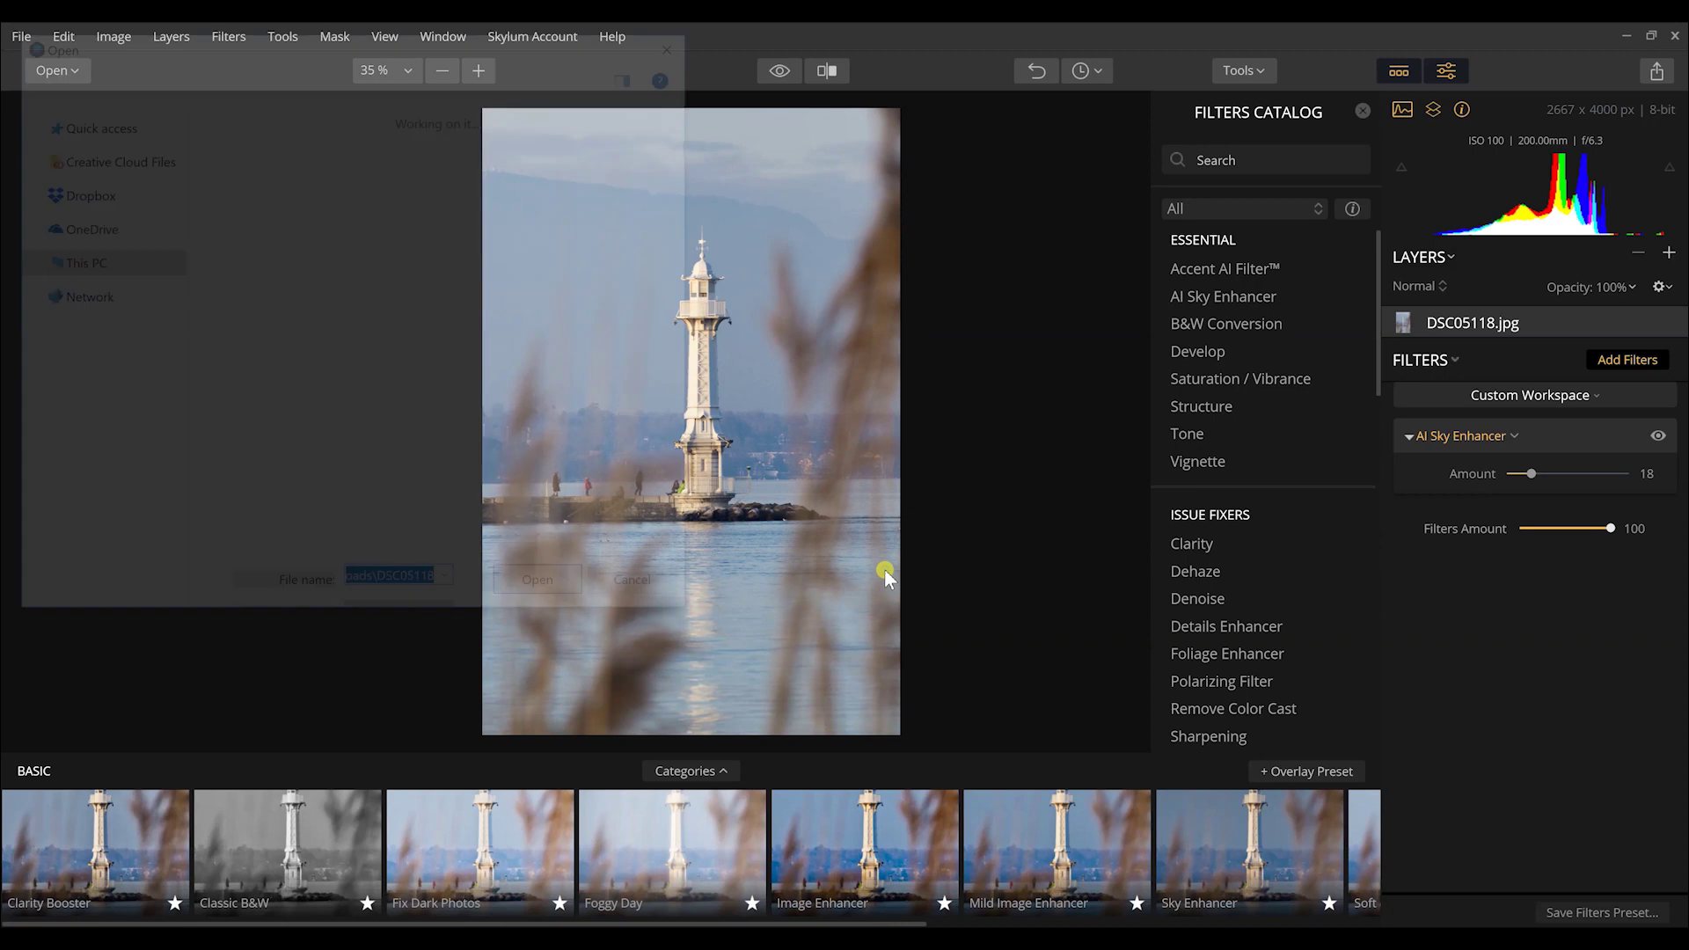
pyautogui.scroll(-3, 736, 440)
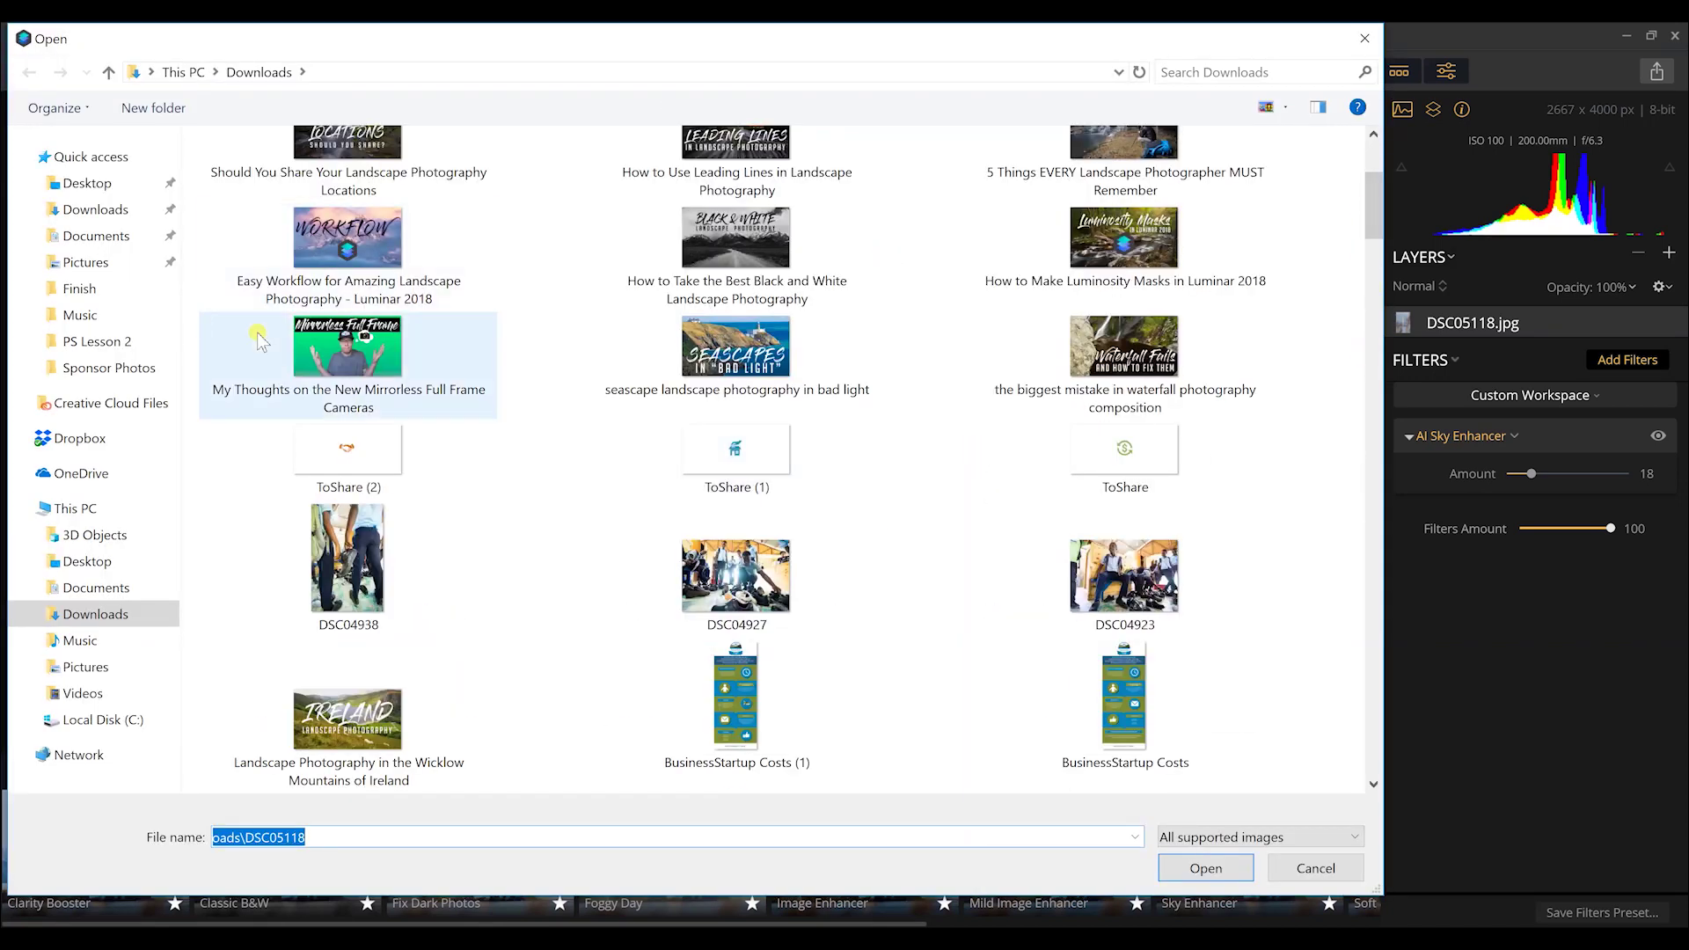
pyautogui.click(79, 288)
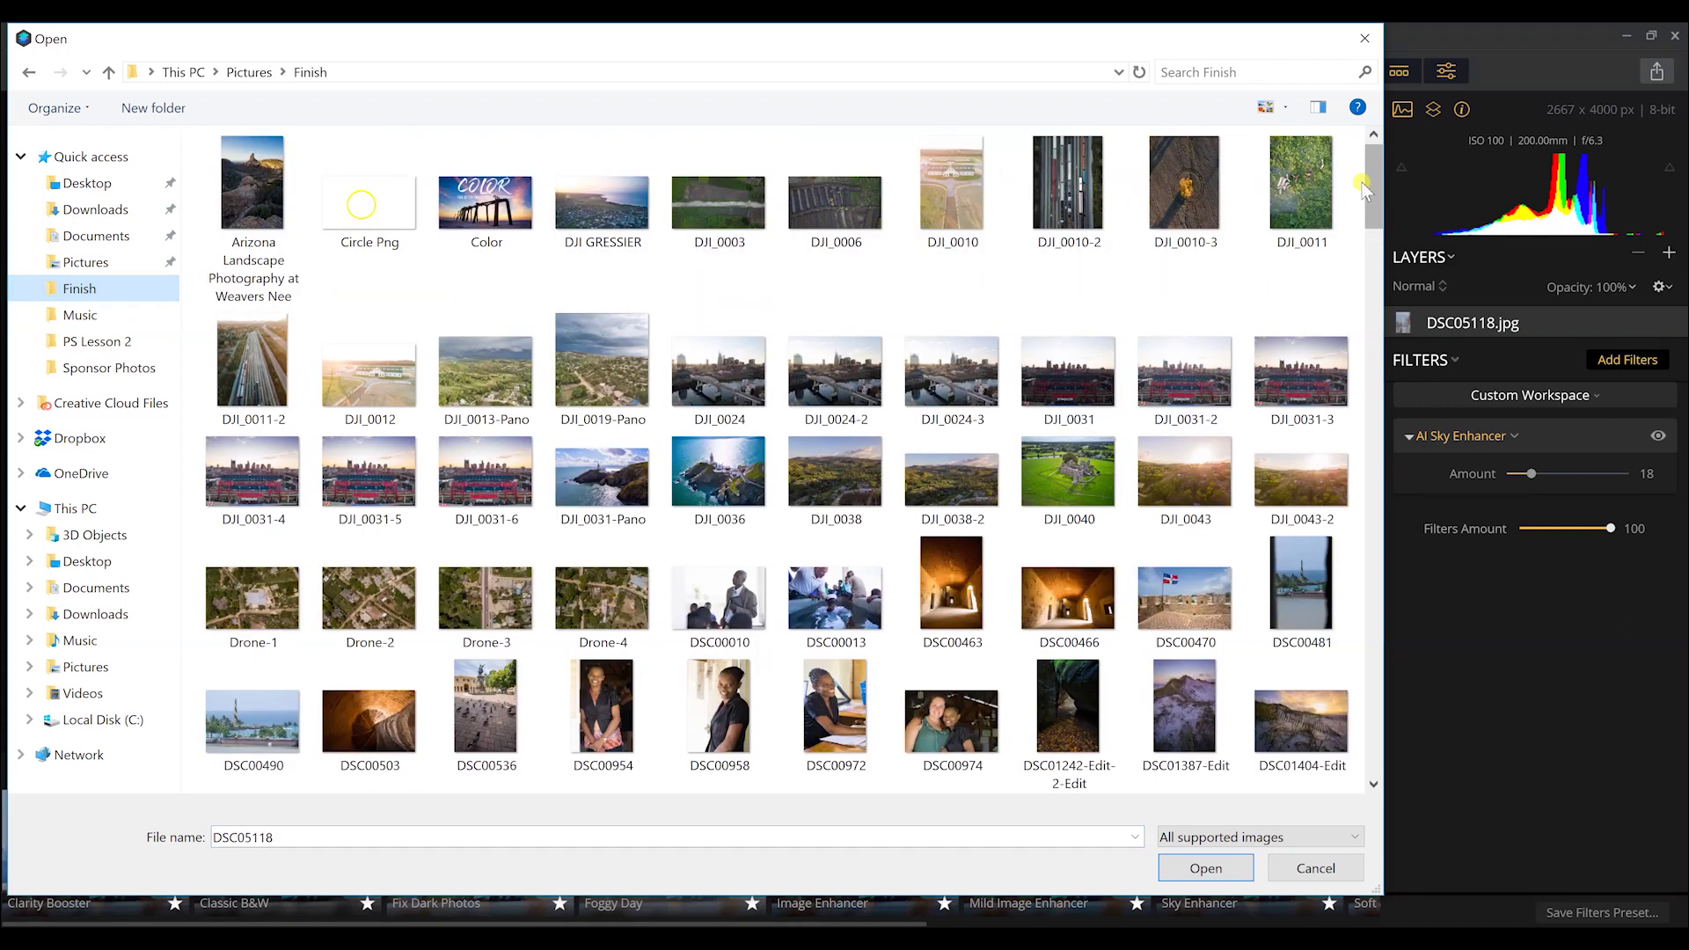
pyautogui.moveTo(1374, 189); pyautogui.dragTo(1368, 260)
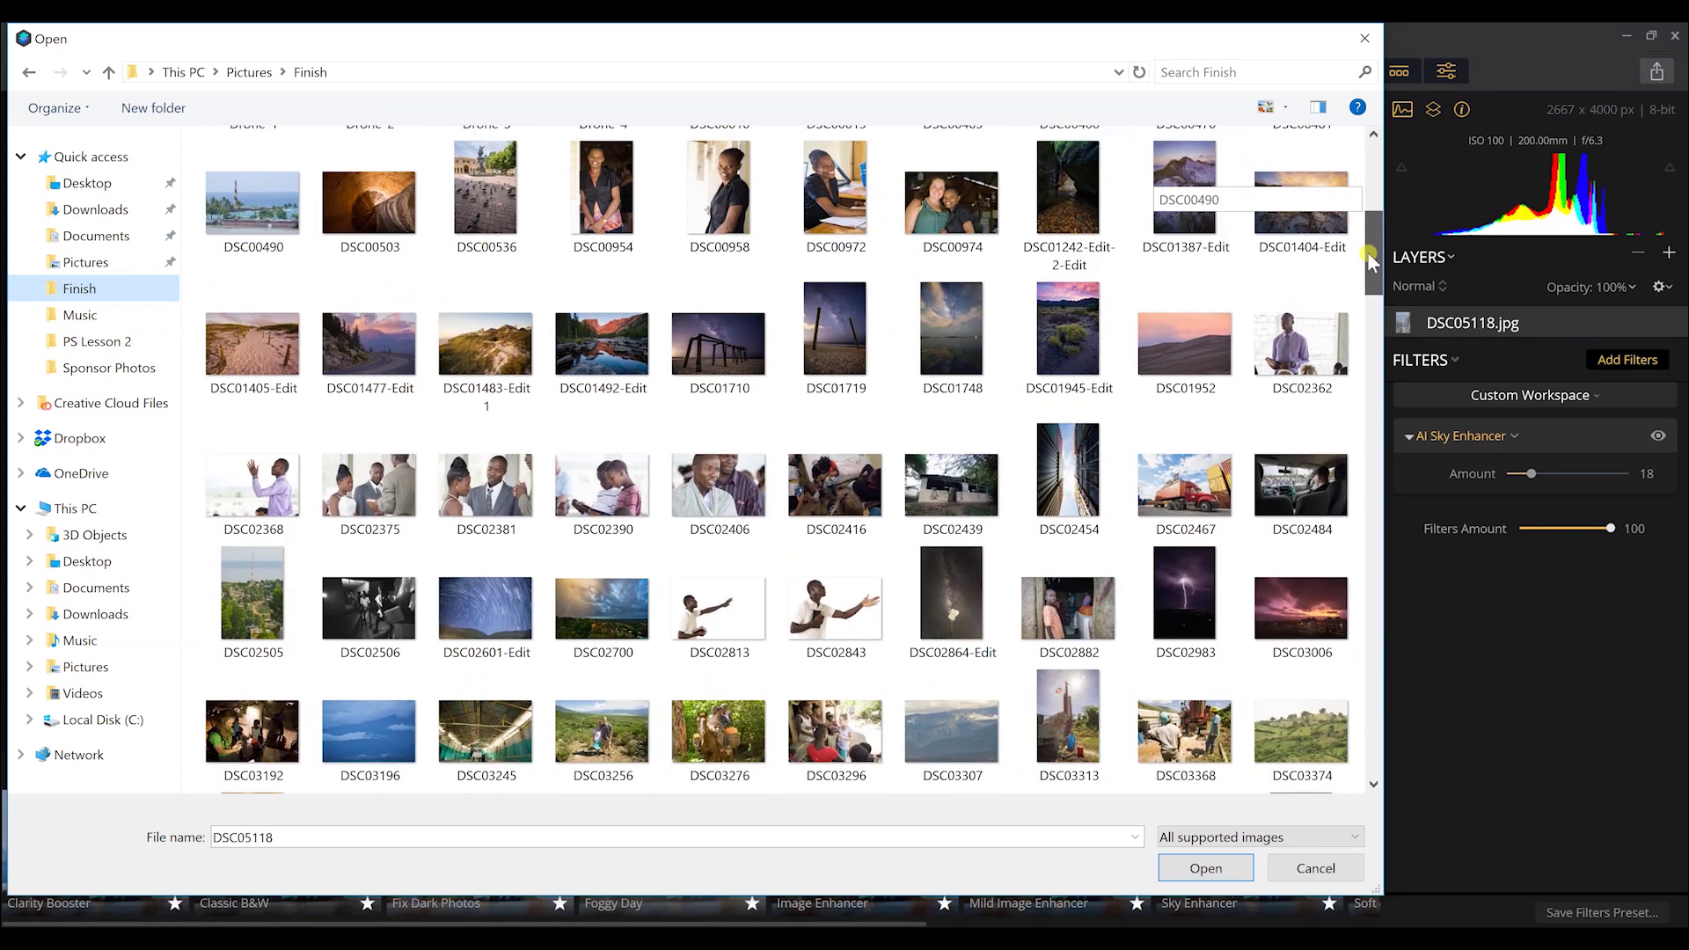
pyautogui.doubleClick(603, 345)
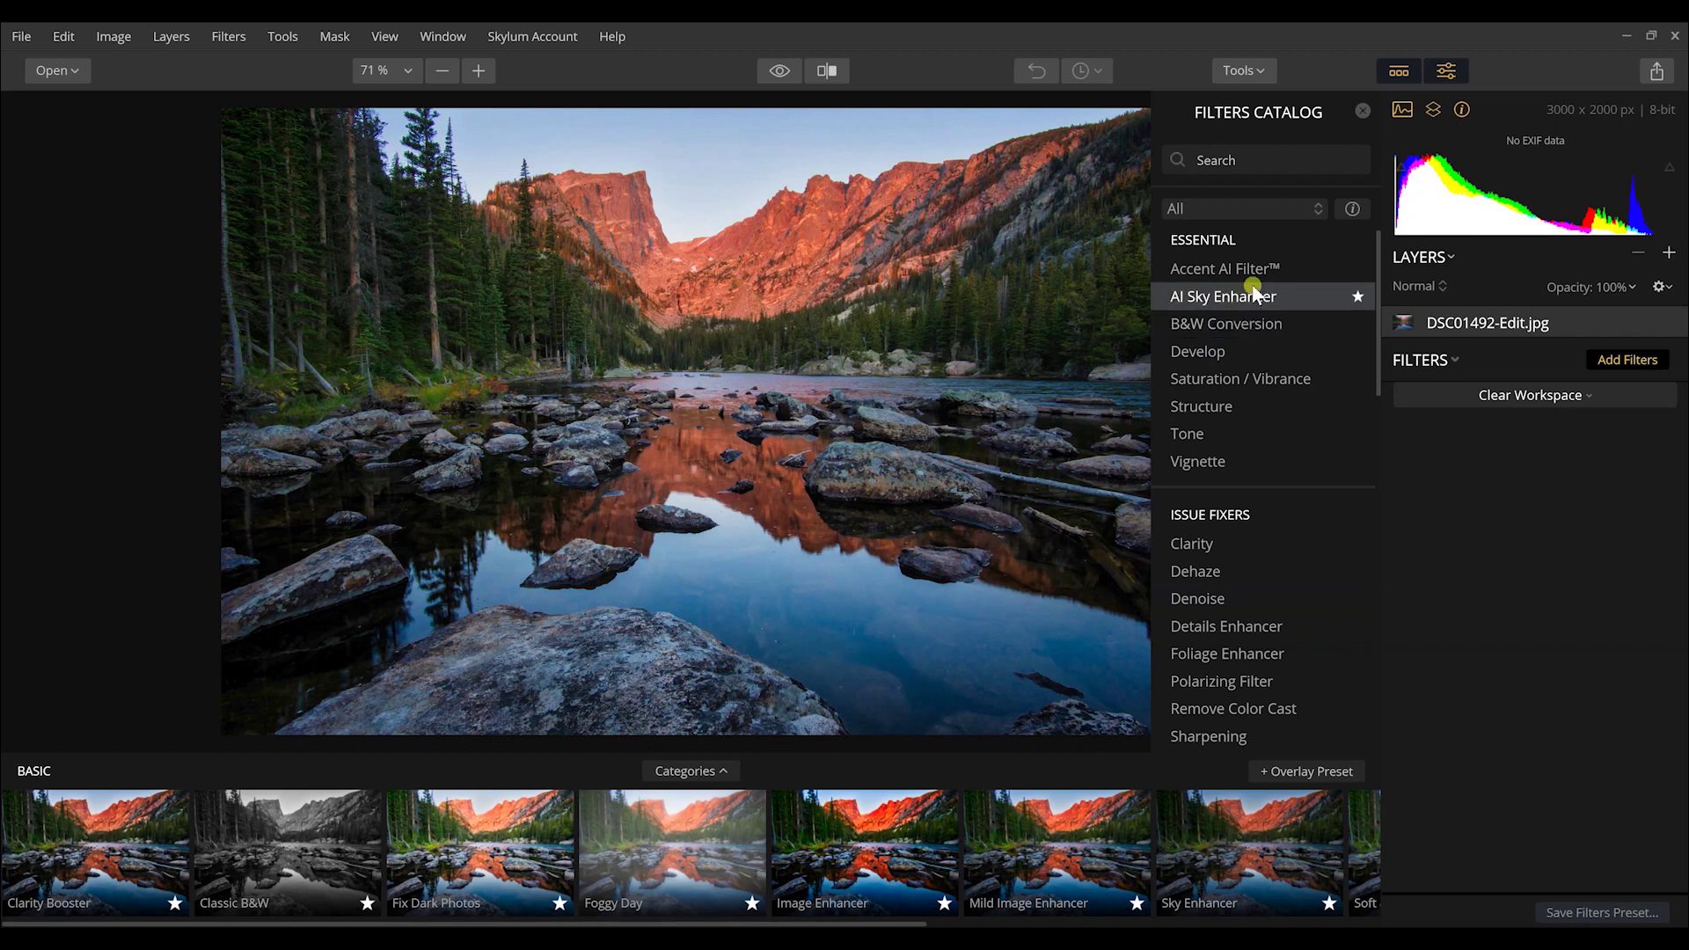
# Add AI Sky Enhancer to the mountain photo, test strengths up to 100, and settle on 13
pyautogui.click(1230, 298)
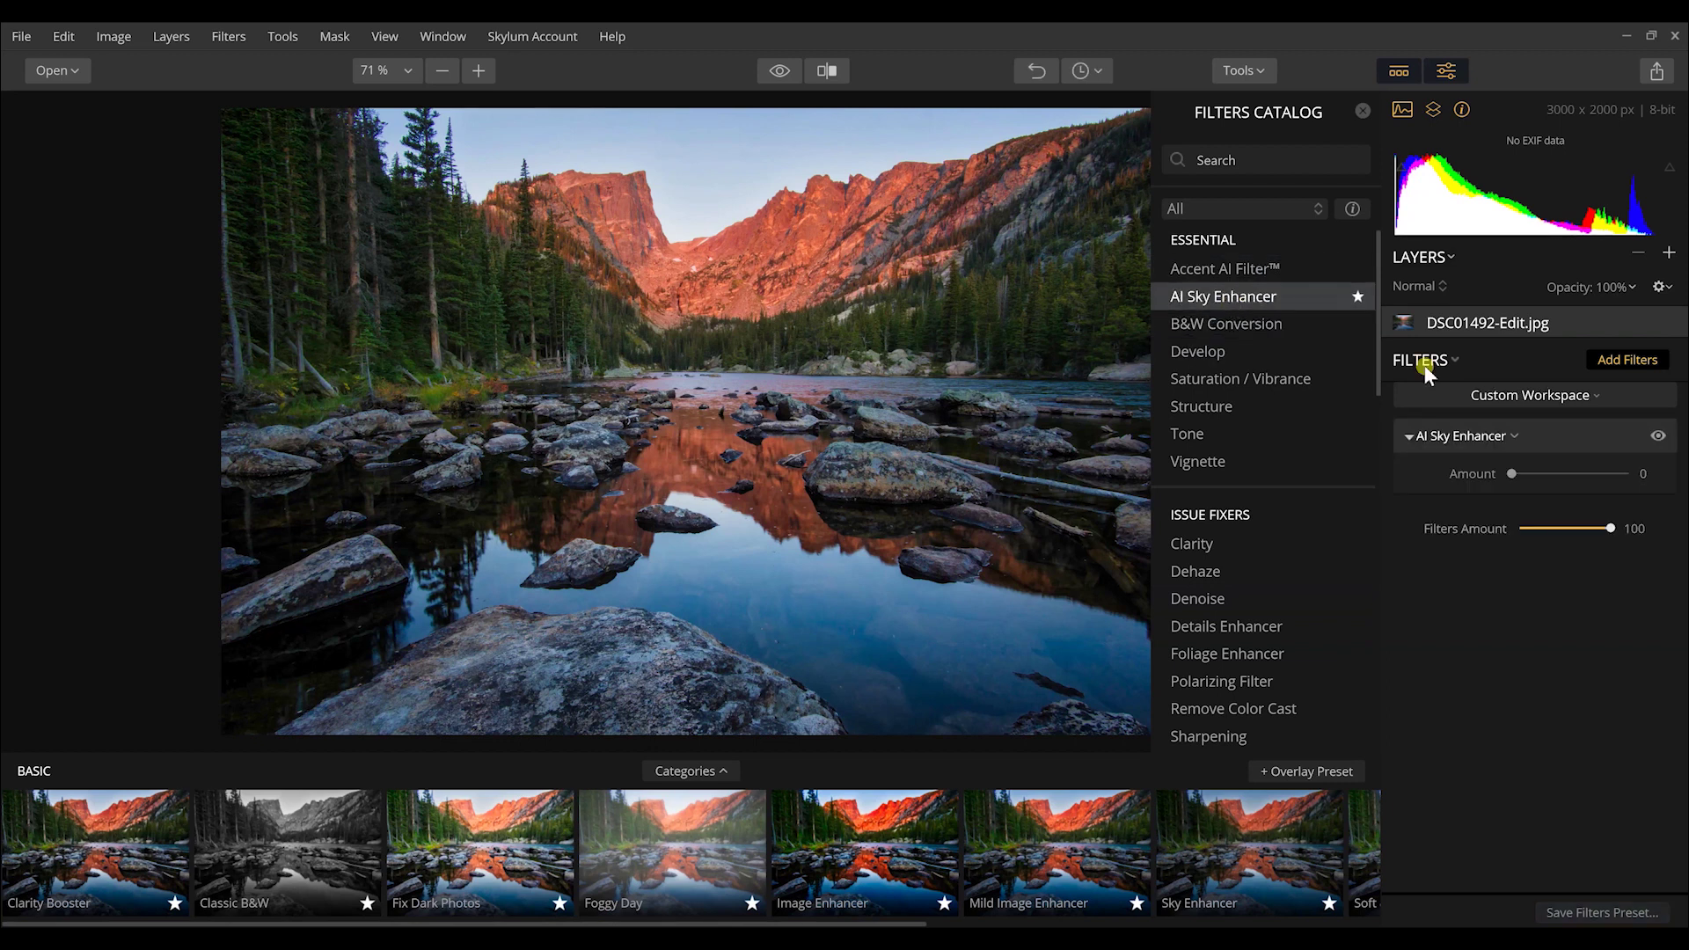
pyautogui.moveTo(1514, 475)
pyautogui.mouseDown()
pyautogui.moveTo(1572, 481)
pyautogui.moveTo(1524, 475)
pyautogui.mouseUp()
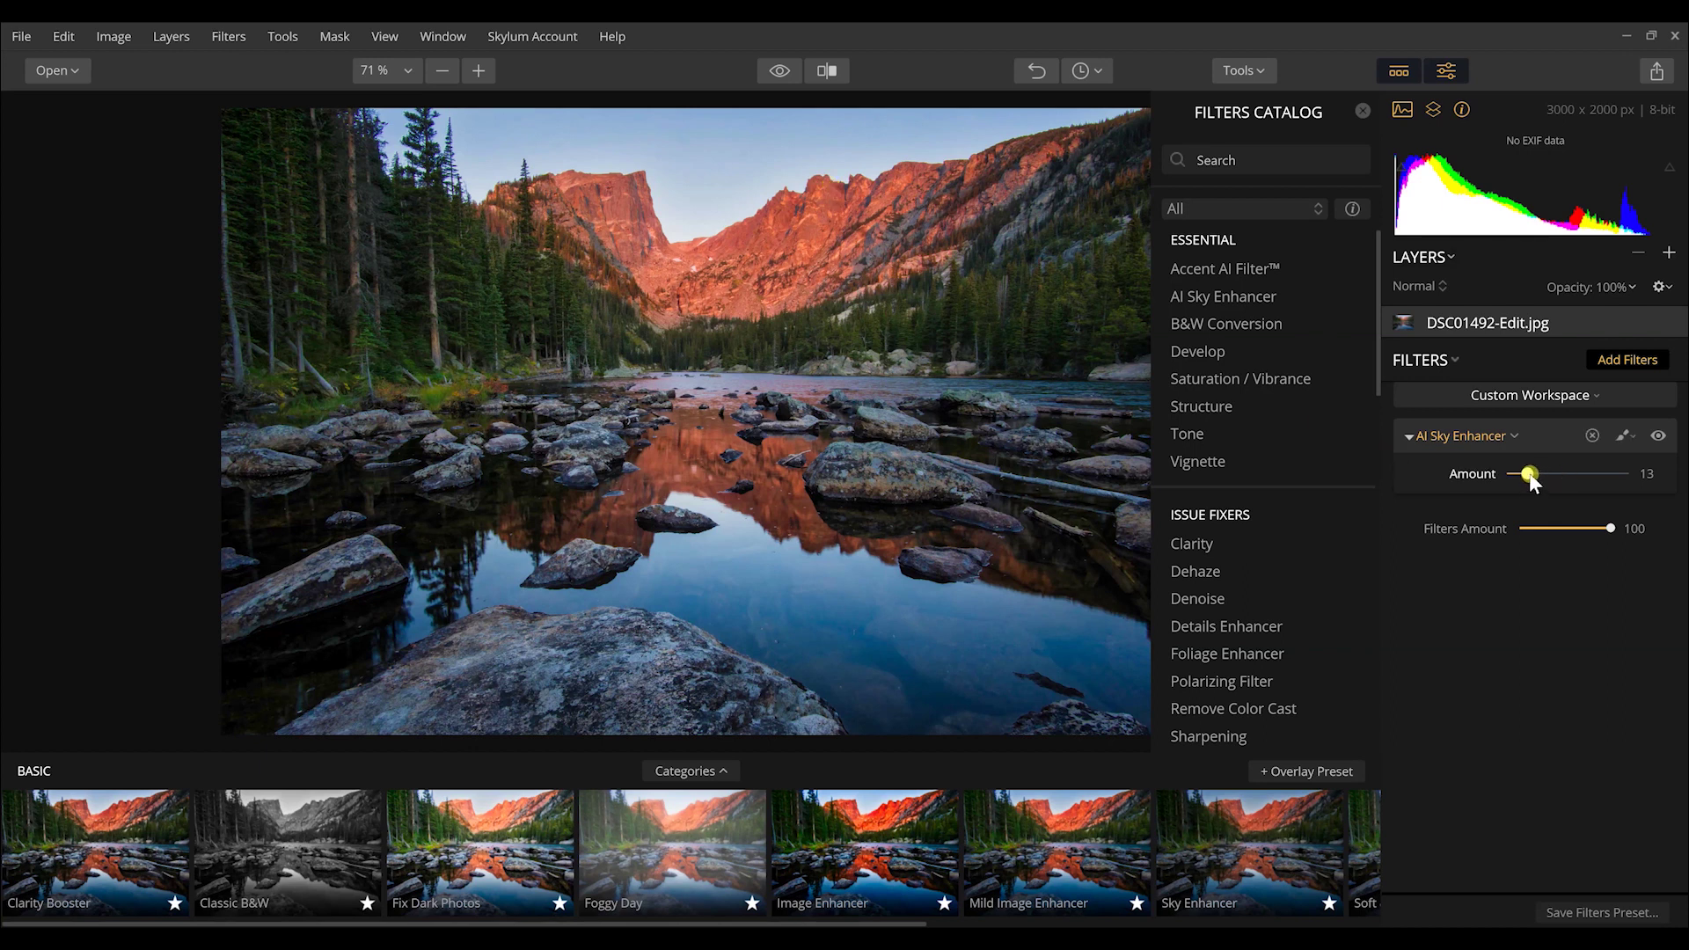
pyautogui.moveTo(1575, 473); pyautogui.dragTo(1549, 475)
pyautogui.moveTo(1565, 465); pyautogui.dragTo(1624, 475)
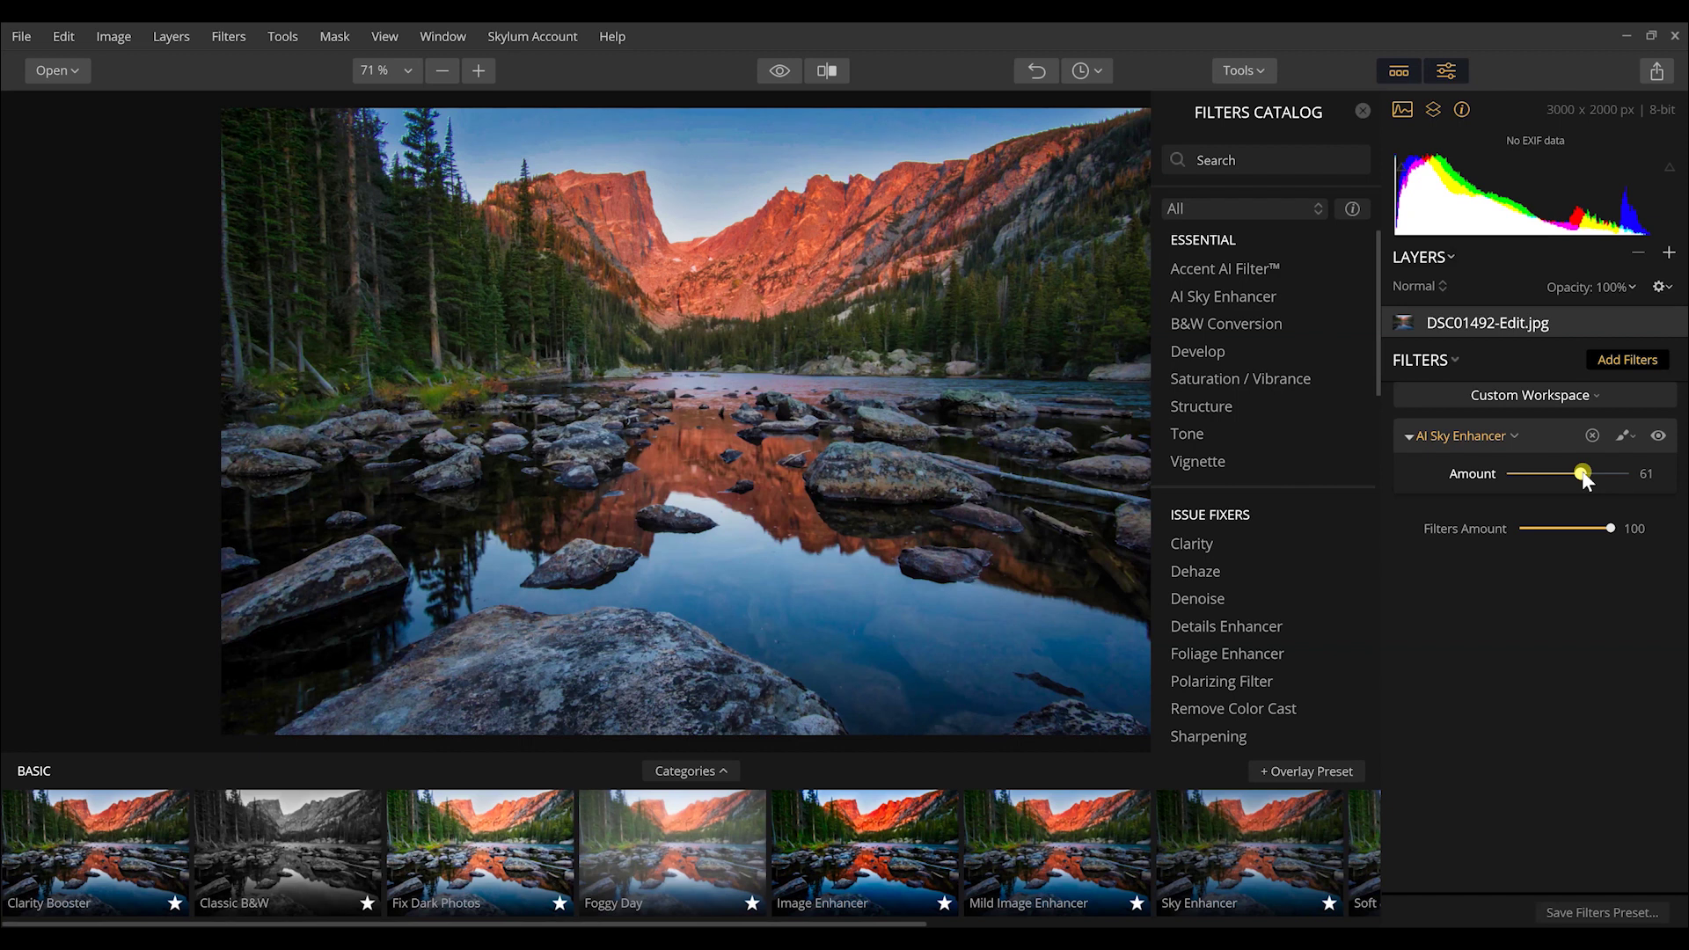
pyautogui.moveTo(1583, 475); pyautogui.dragTo(1522, 481)
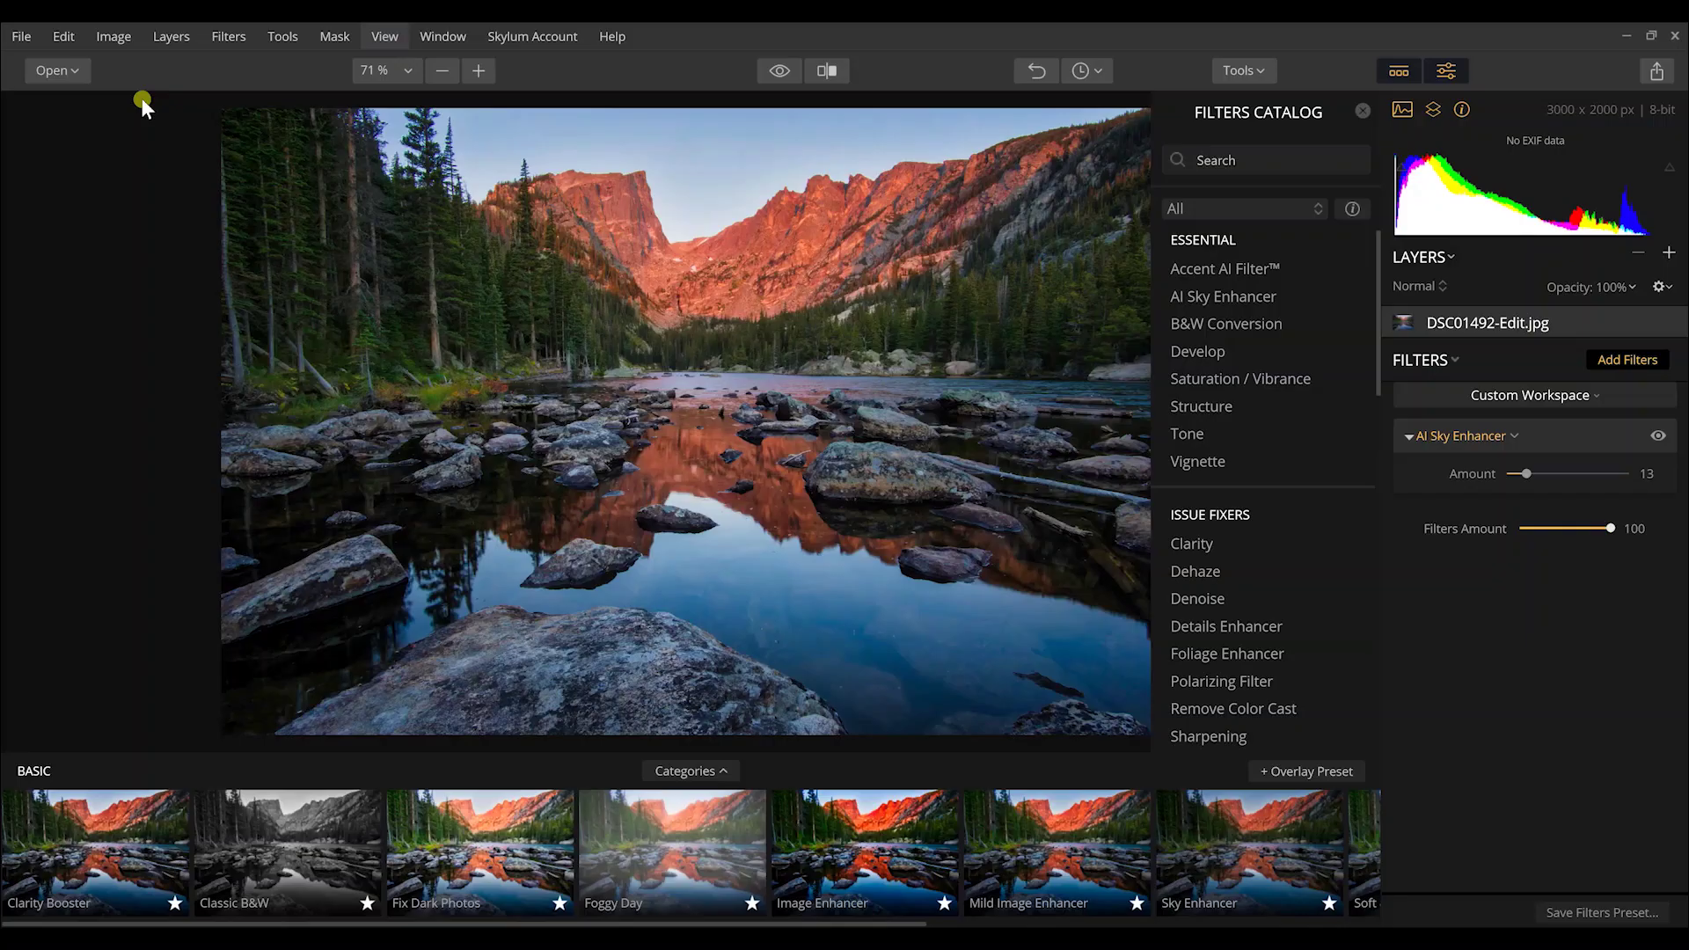
pyautogui.click(42, 66)
pyautogui.click(74, 95)
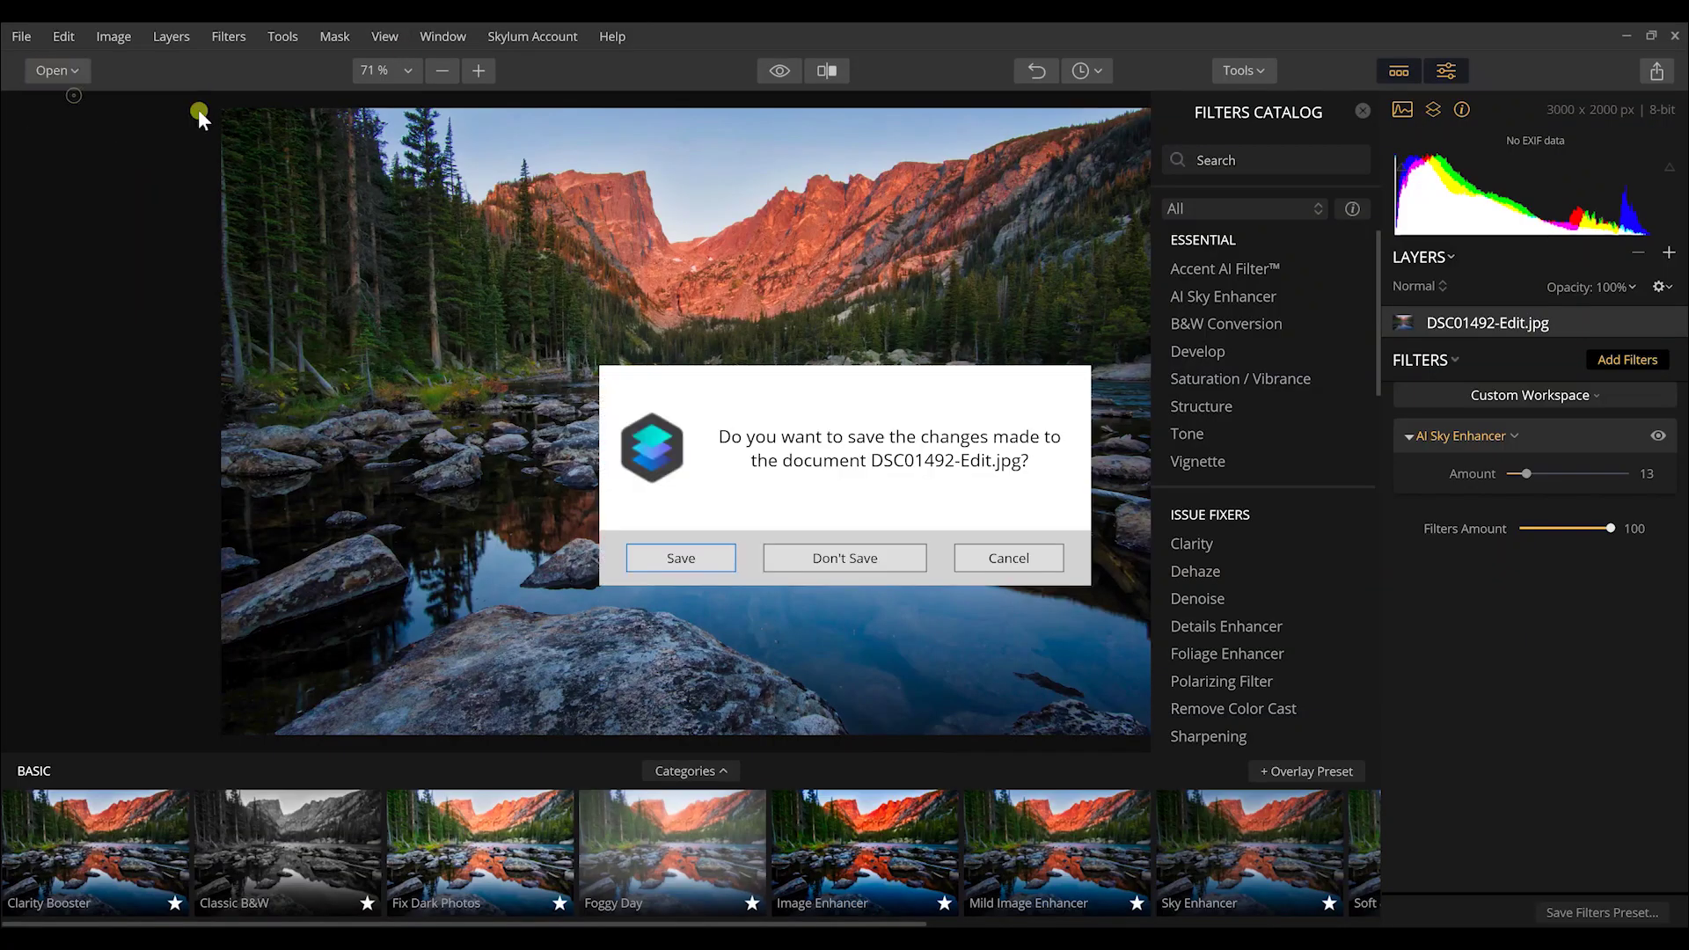
# Discard the mountain photo edits and reload lighthouse DSC05118.jpg, checking it in both Lightroom and Luminar
pyautogui.click(873, 558)
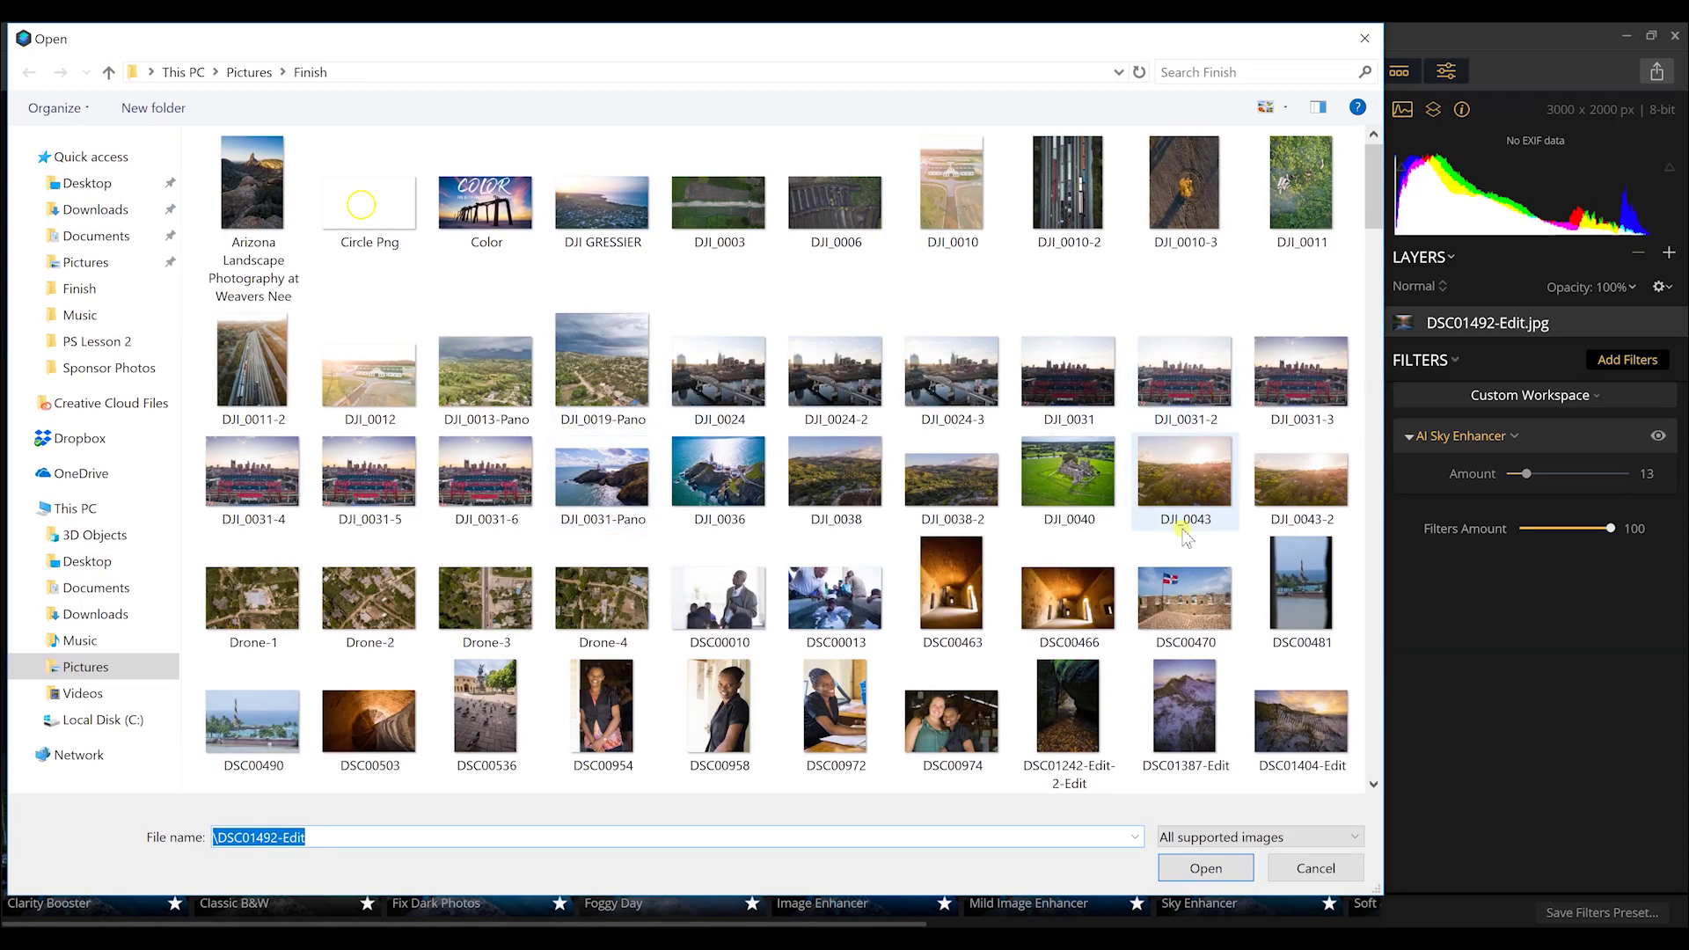
pyautogui.scroll(-5, 1180, 528)
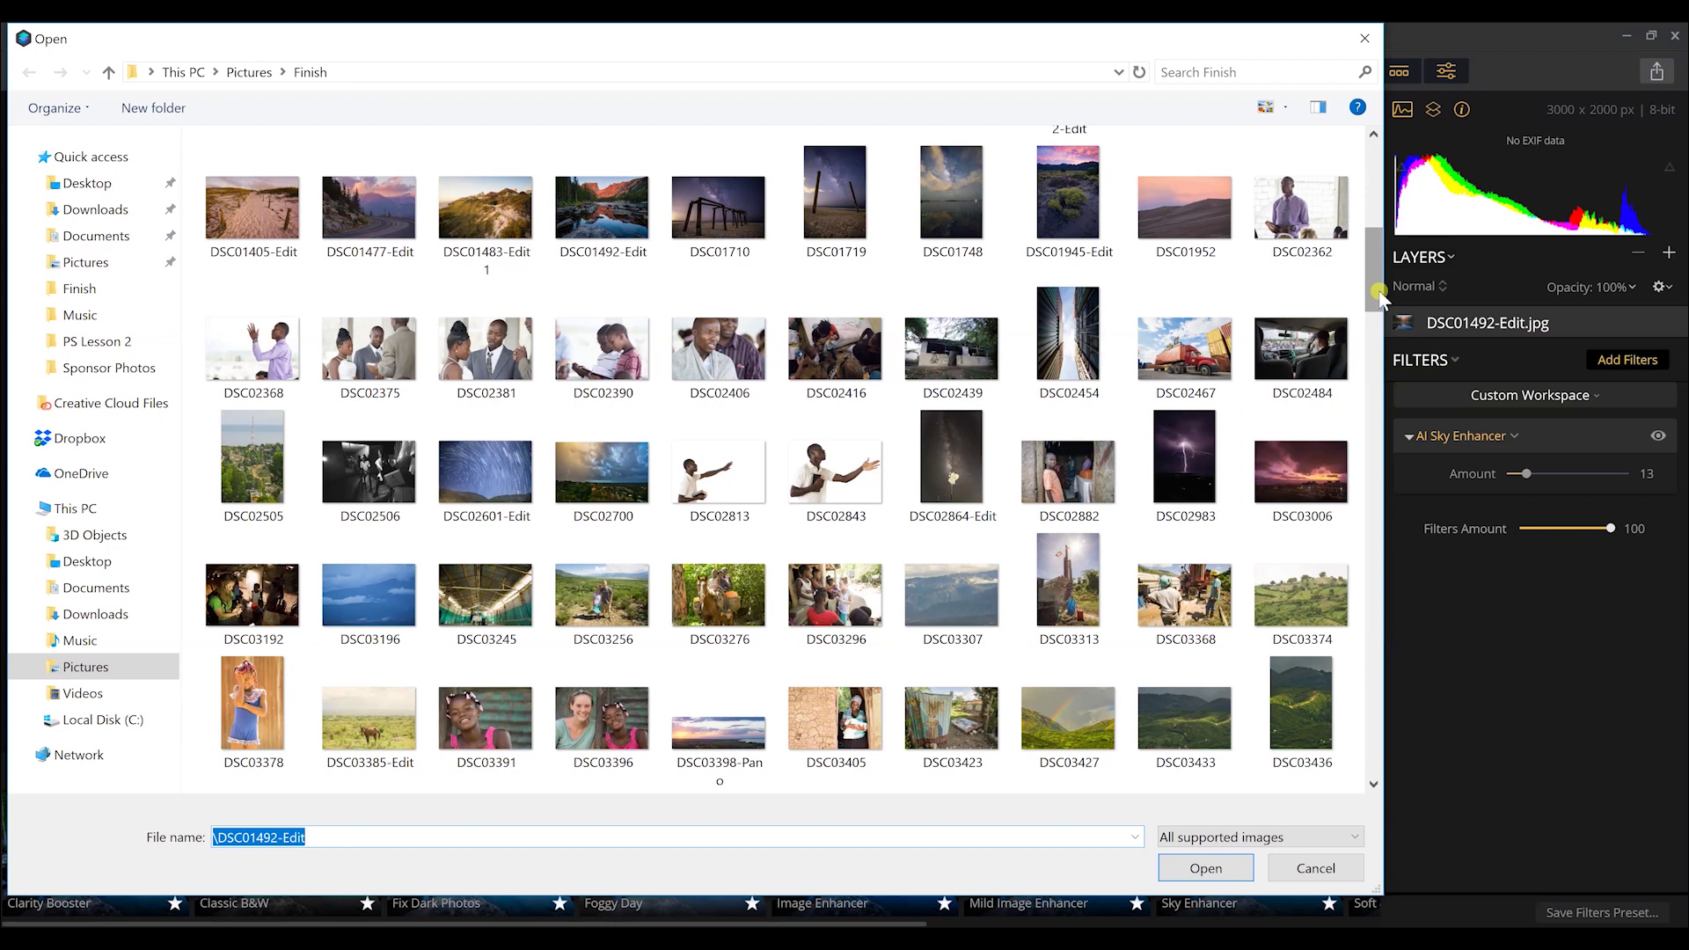
pyautogui.moveTo(1382, 299); pyautogui.dragTo(1360, 572)
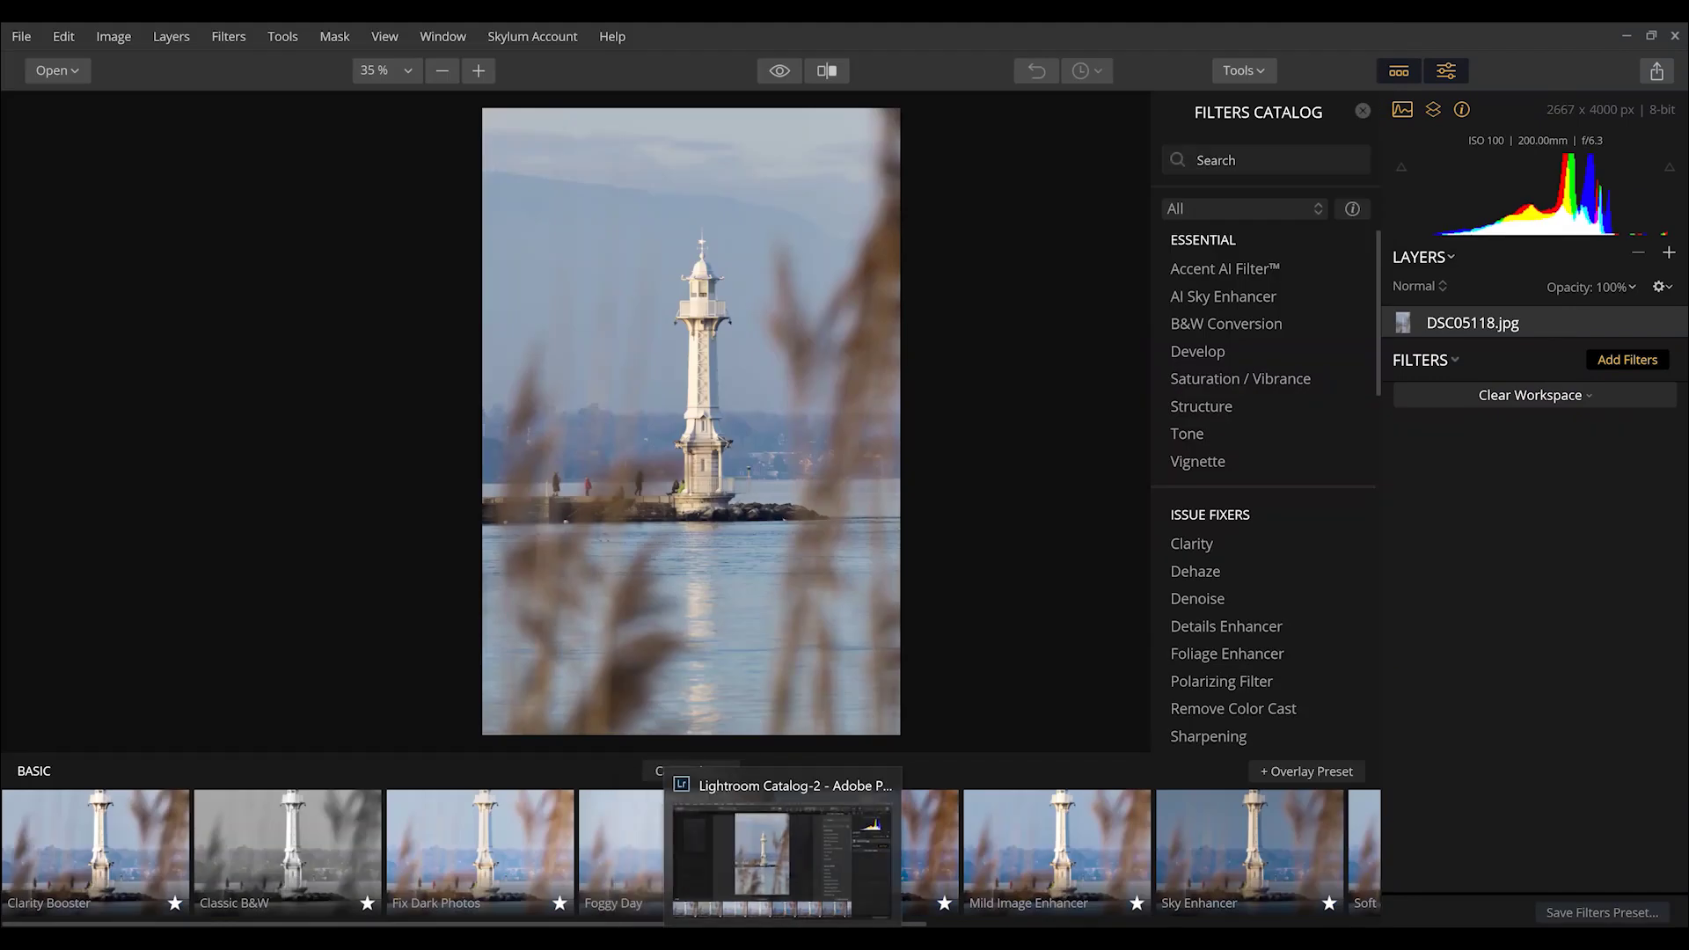
pyautogui.click(782, 858)
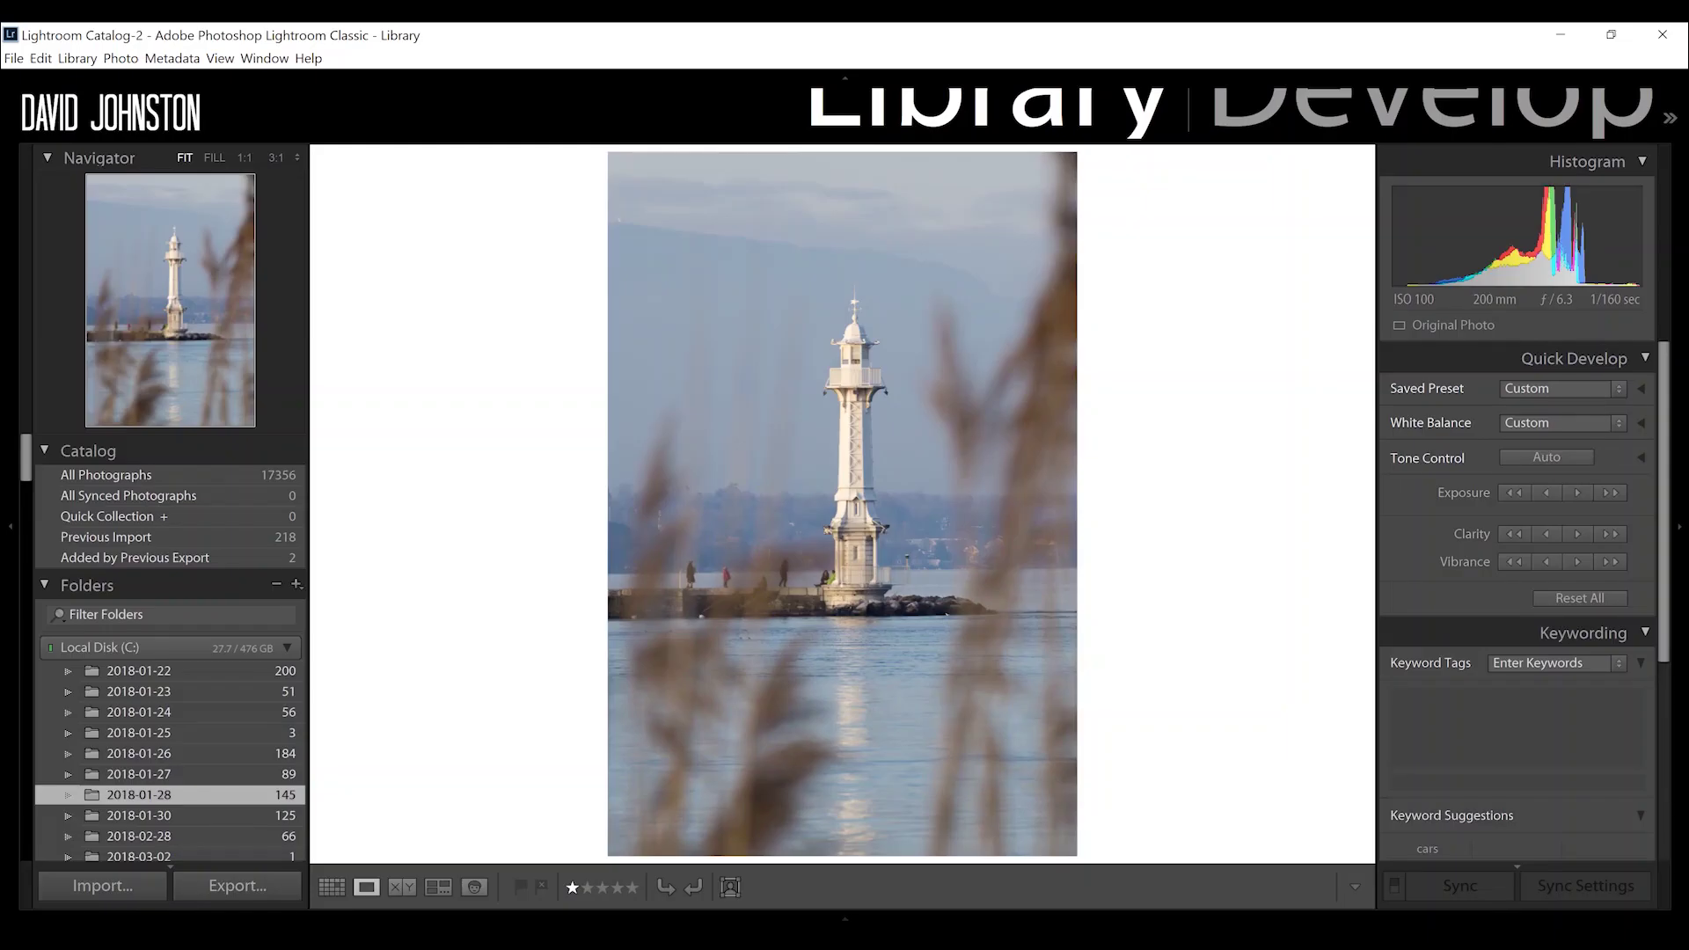
pyautogui.hotkey('alt', 'Tab')
pyautogui.hotkey('alt', 'Tab')
pyautogui.moveTo(789, 940)
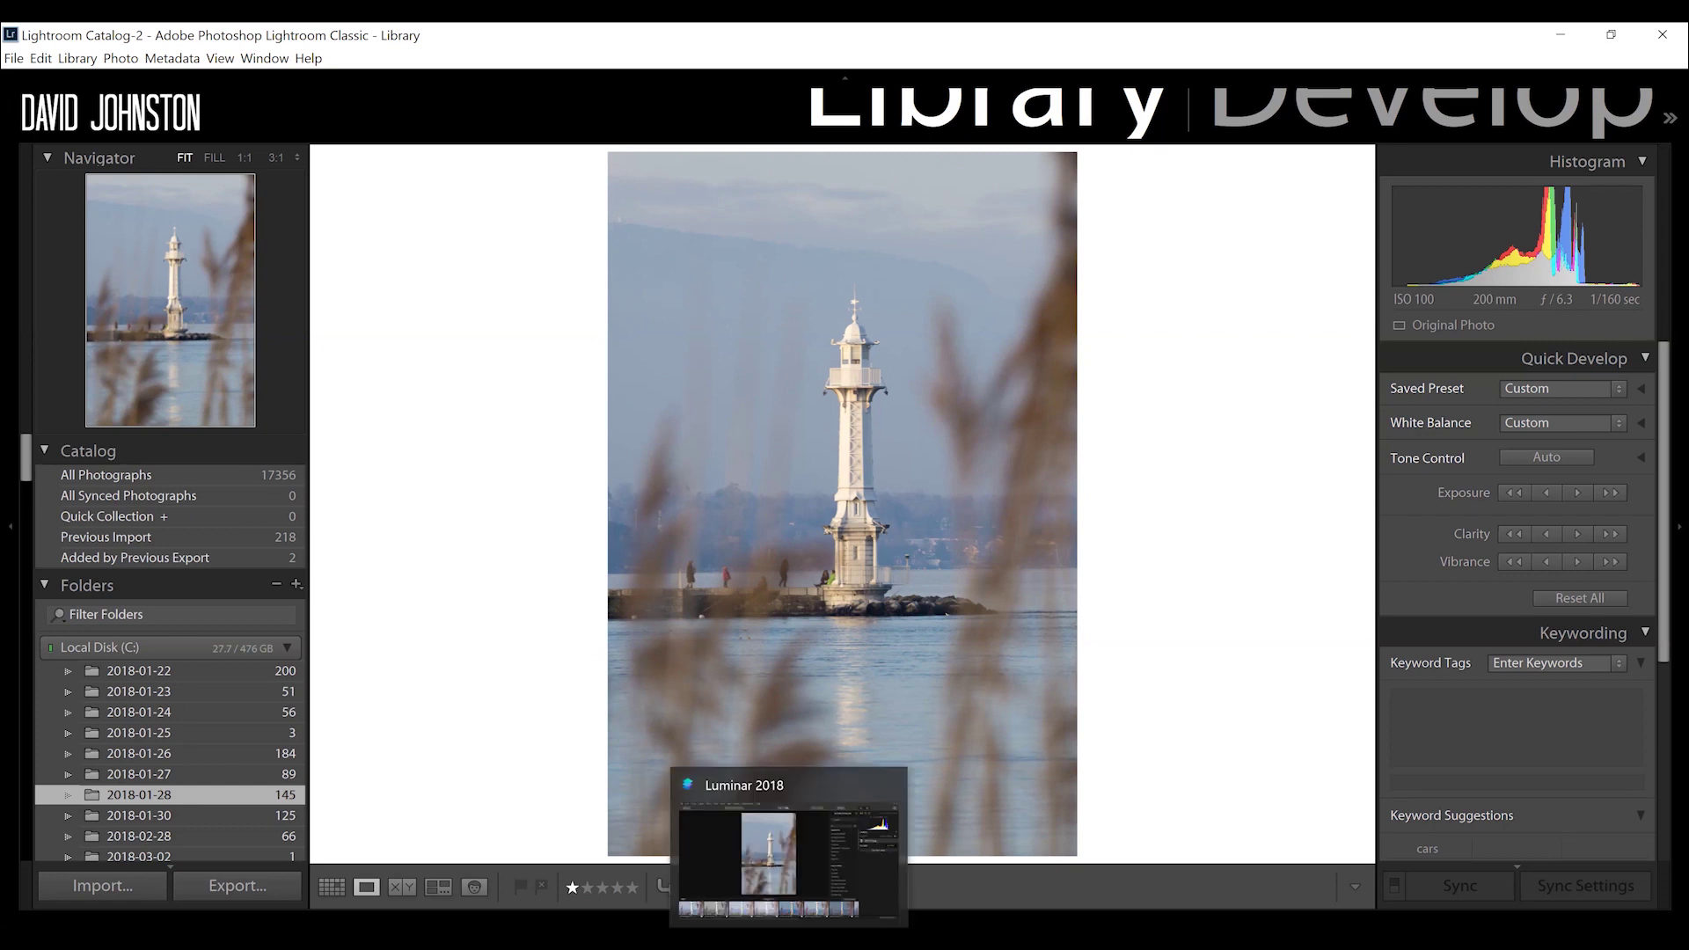
pyautogui.click(788, 940)
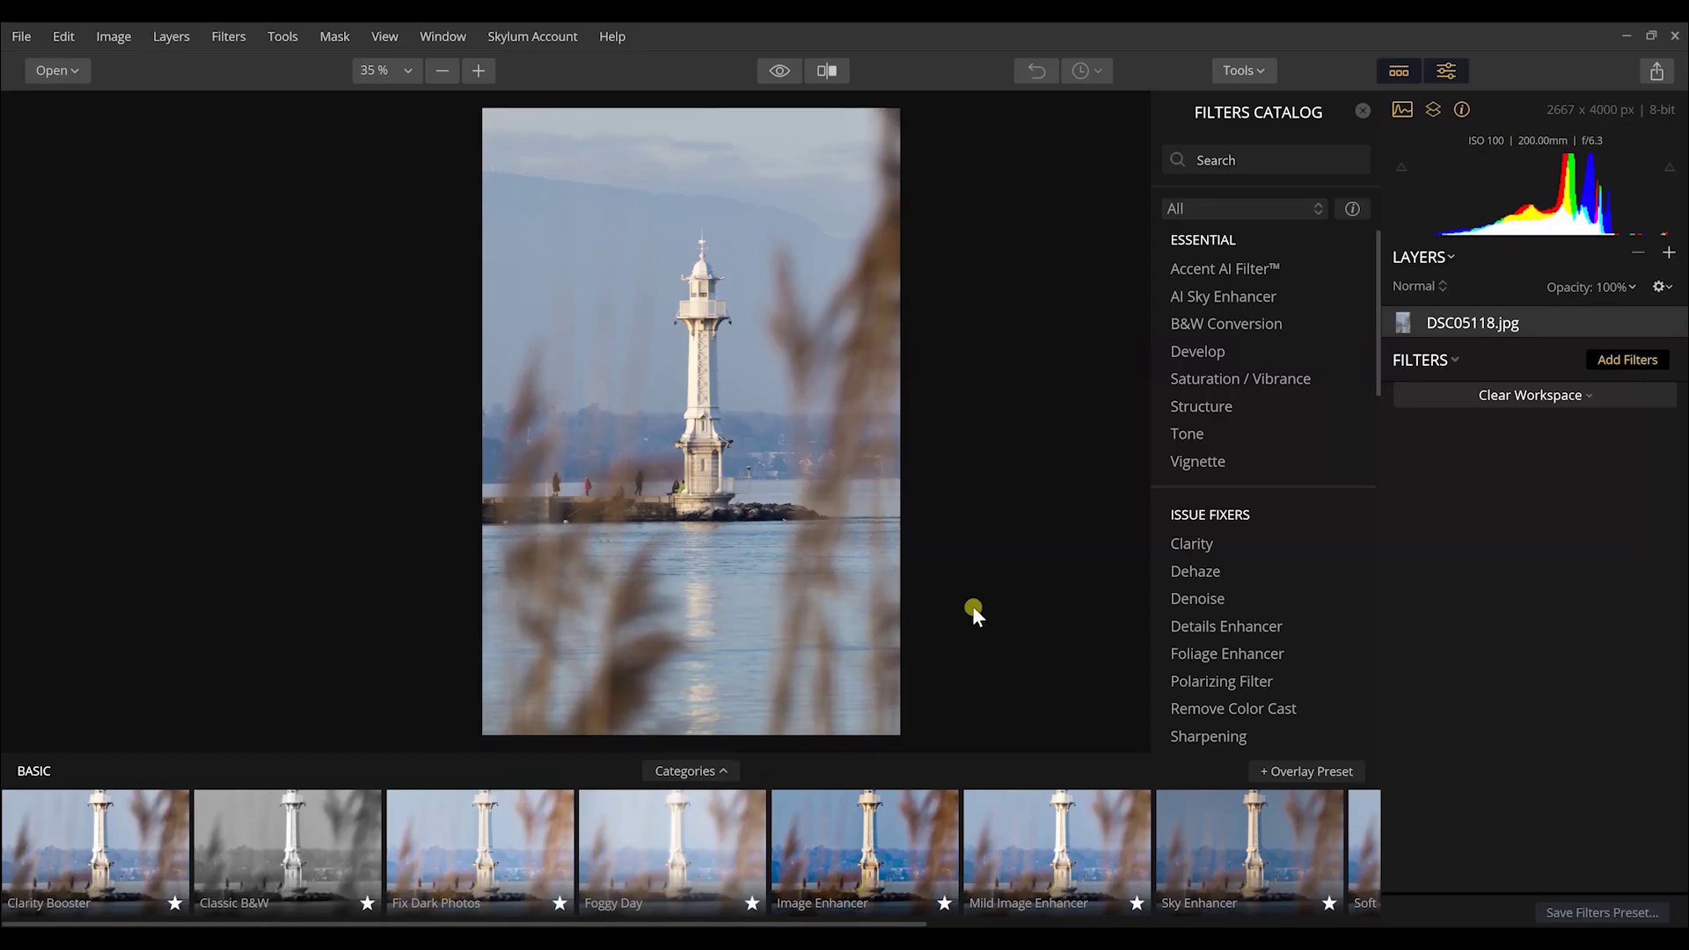
# Add AI Sky Enhancer to the lighthouse photo with an Amount of 18
pyautogui.click(1225, 297)
pyautogui.moveTo(1511, 475); pyautogui.dragTo(1546, 477)
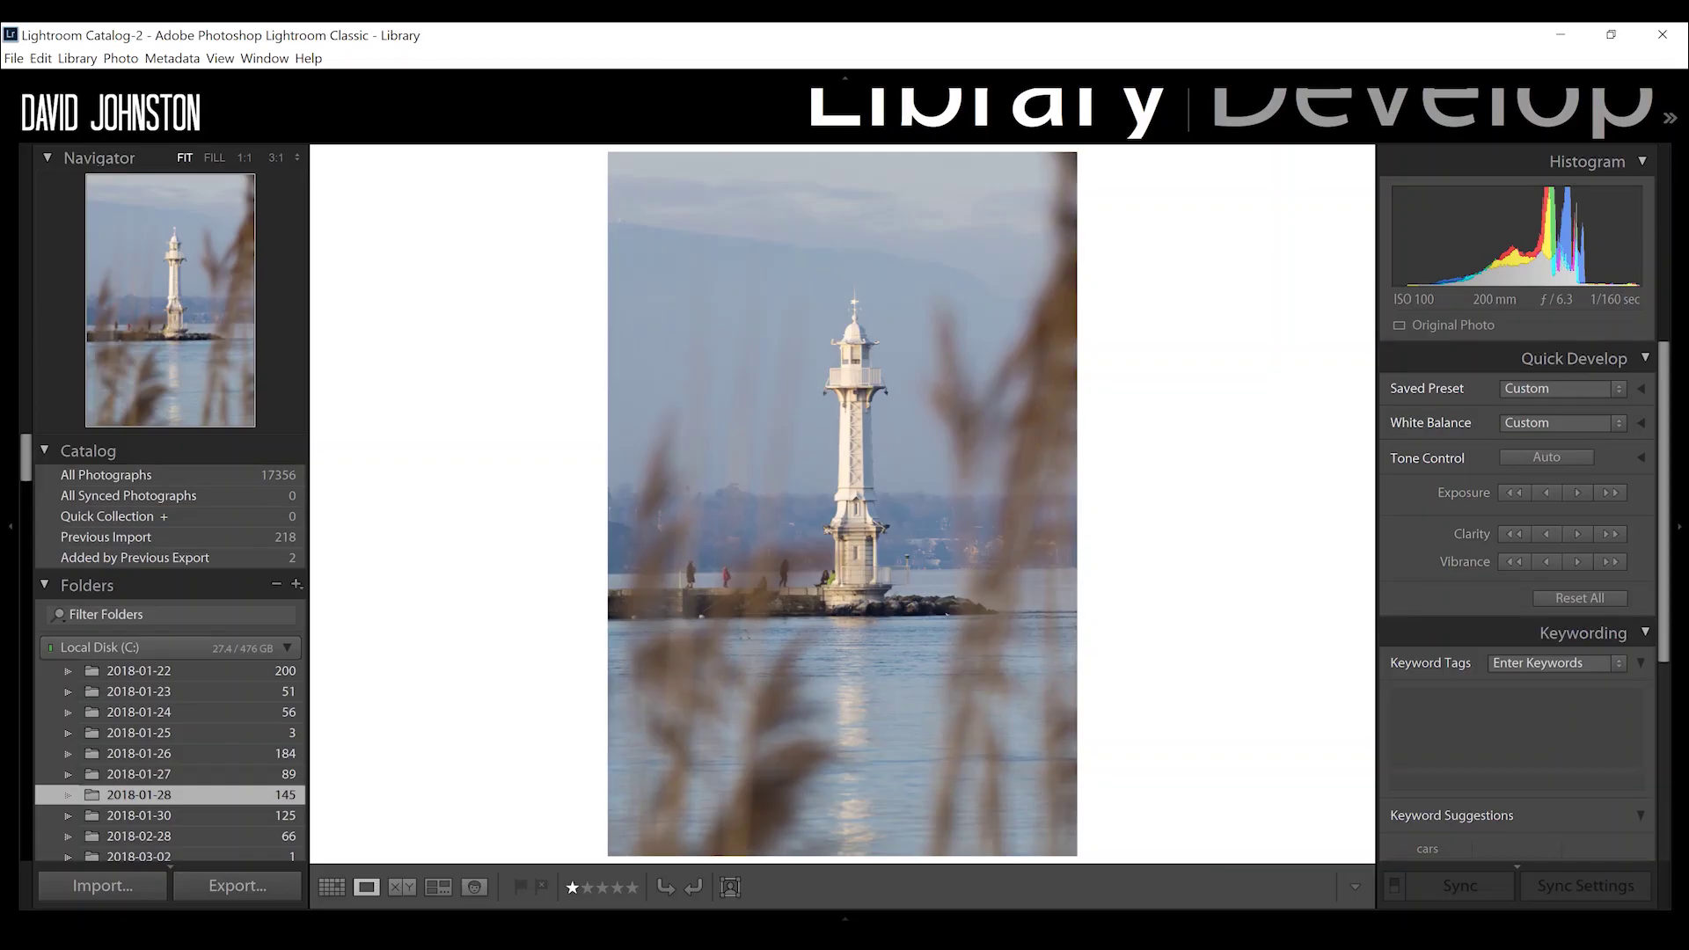
# In Develop, drag a graduated filter down from the top of the sky at Exposure -1.54
pyautogui.click(1257, 113)
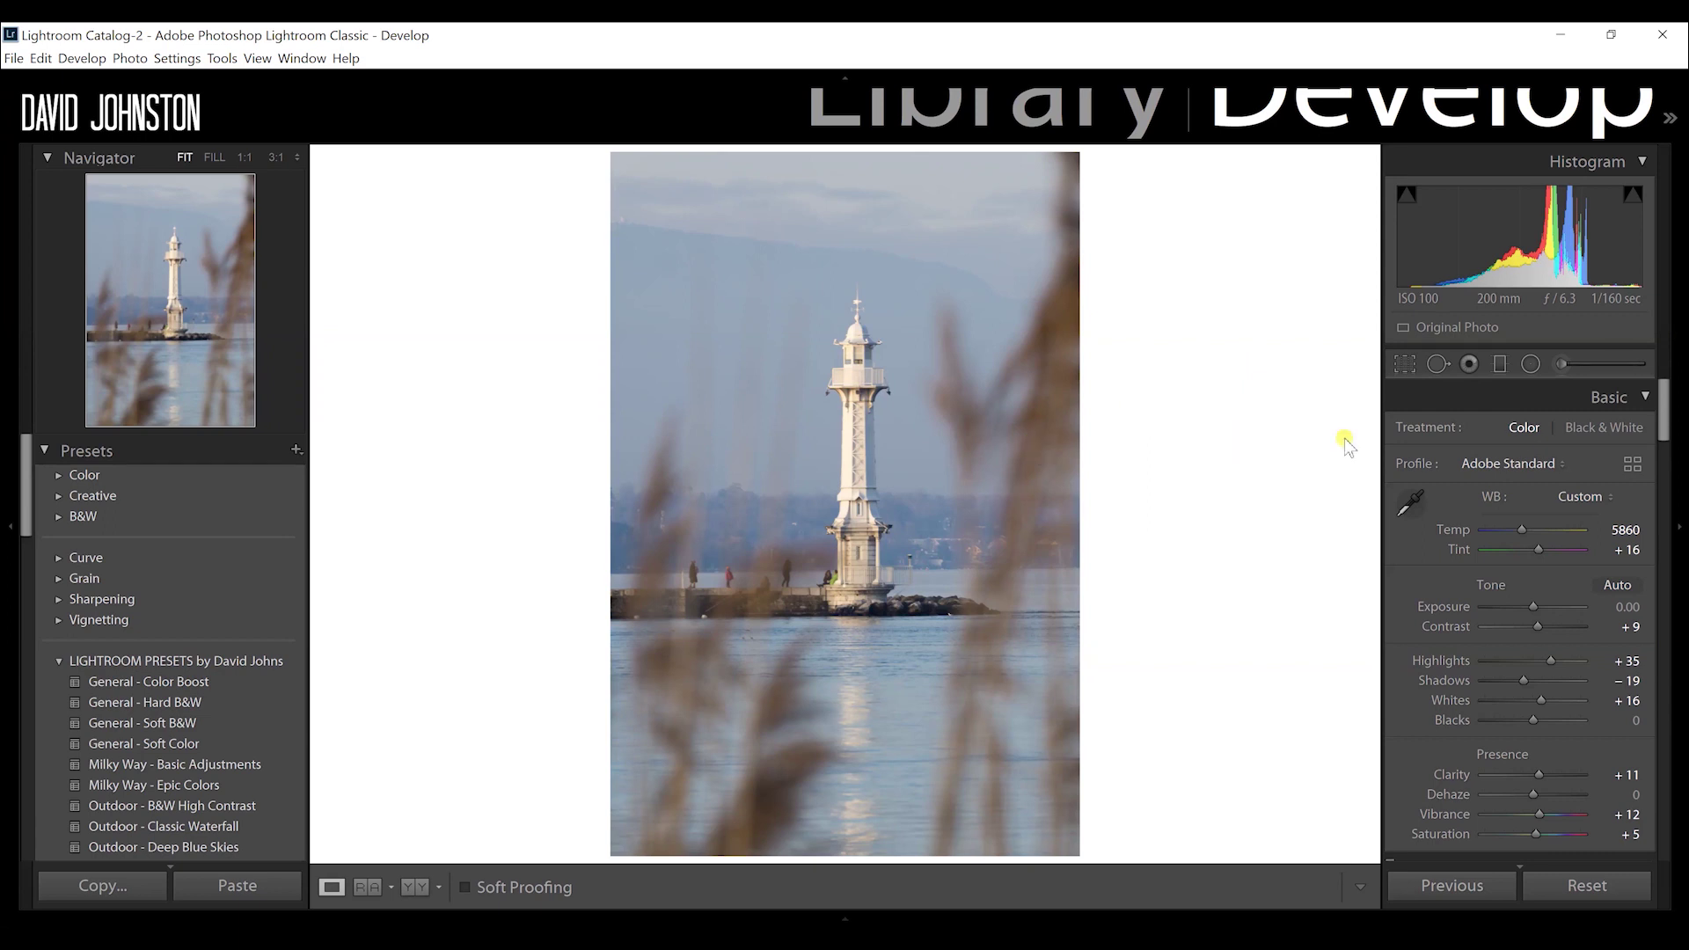
pyautogui.click(1501, 364)
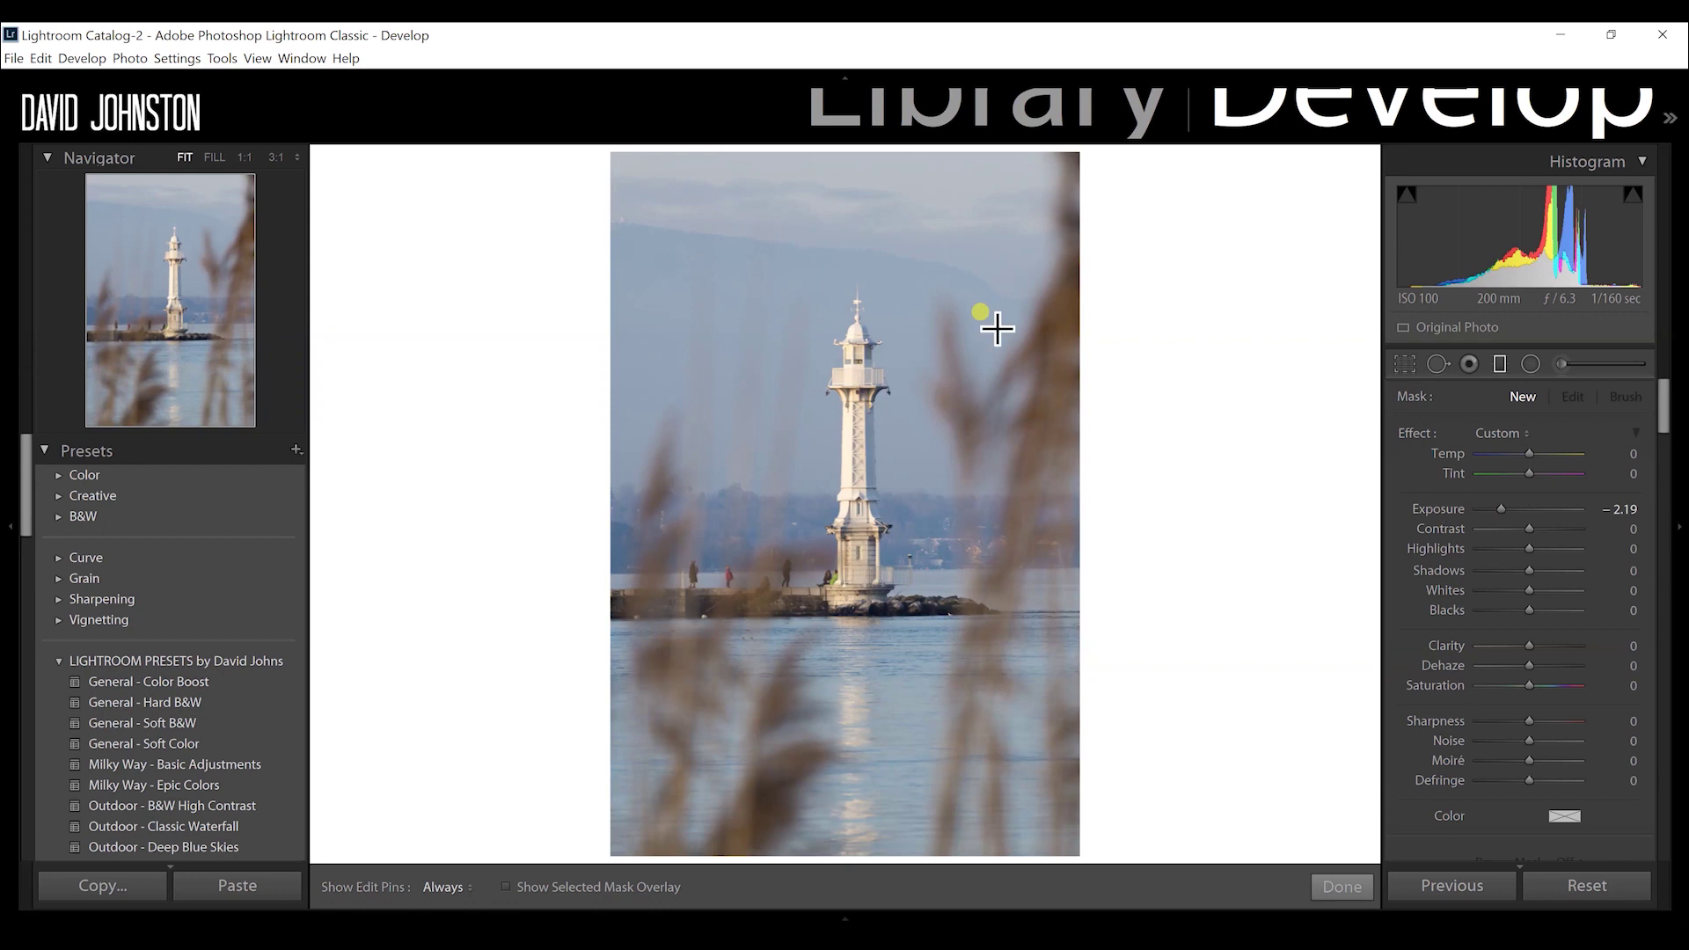
pyautogui.moveTo(857, 163); pyautogui.dragTo(909, 746)
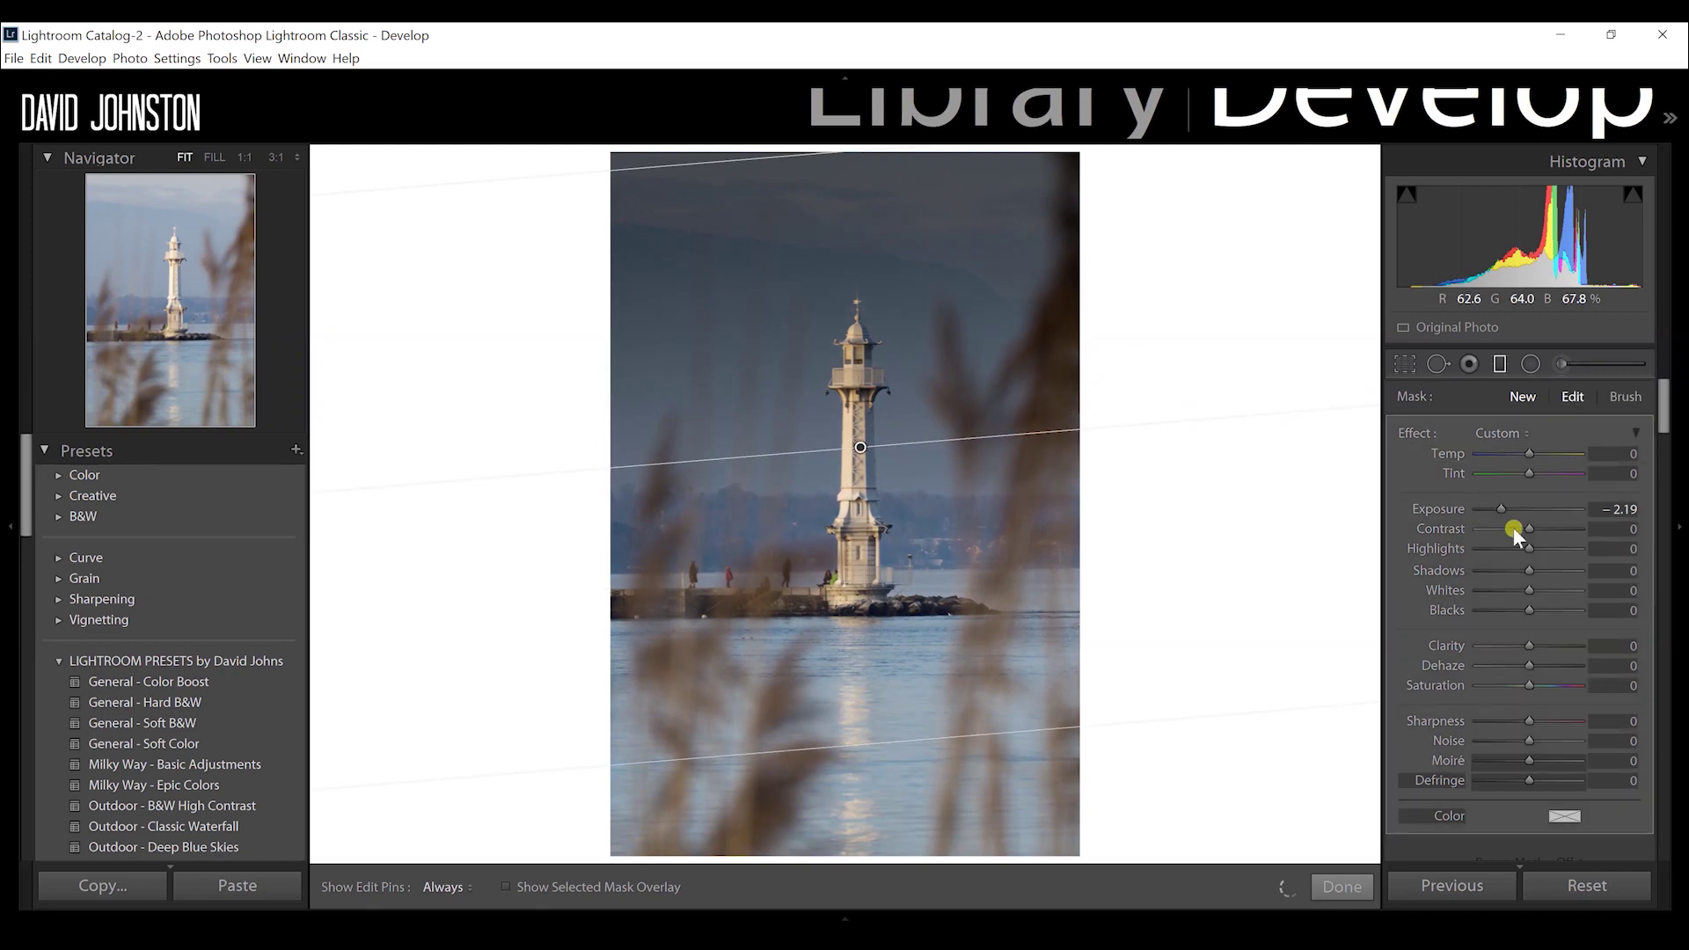
pyautogui.moveTo(1501, 510); pyautogui.dragTo(1511, 511)
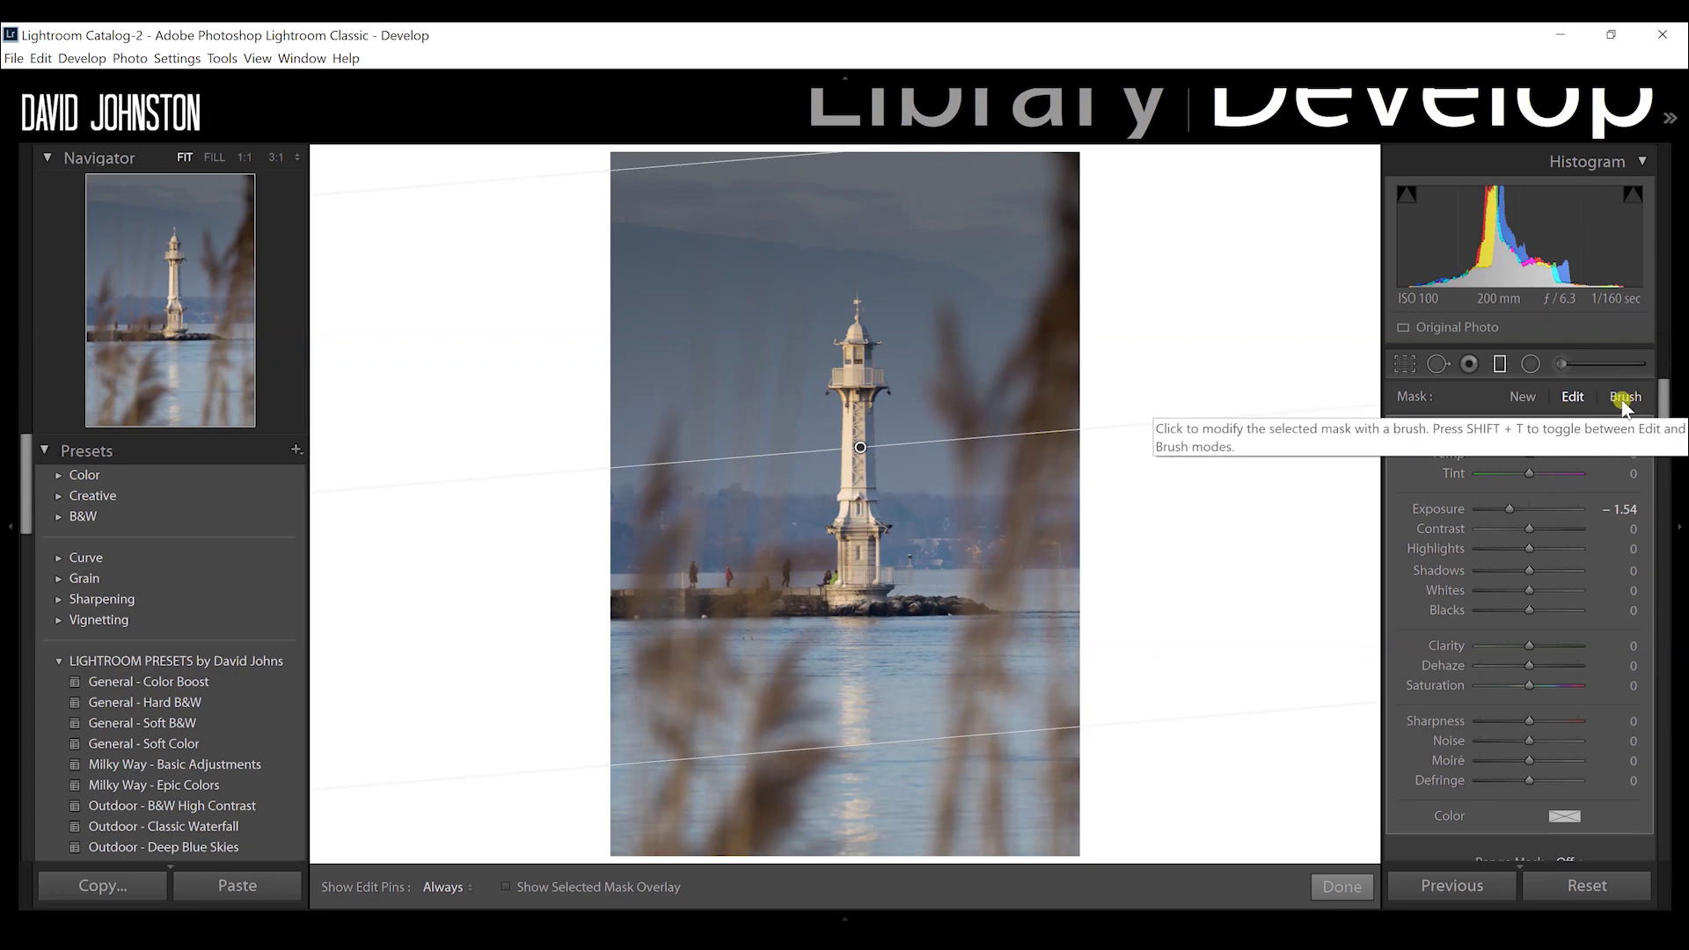
# Switch the graduated filter to Brush editing in erase mode with Auto Mask enabled
pyautogui.click(1624, 399)
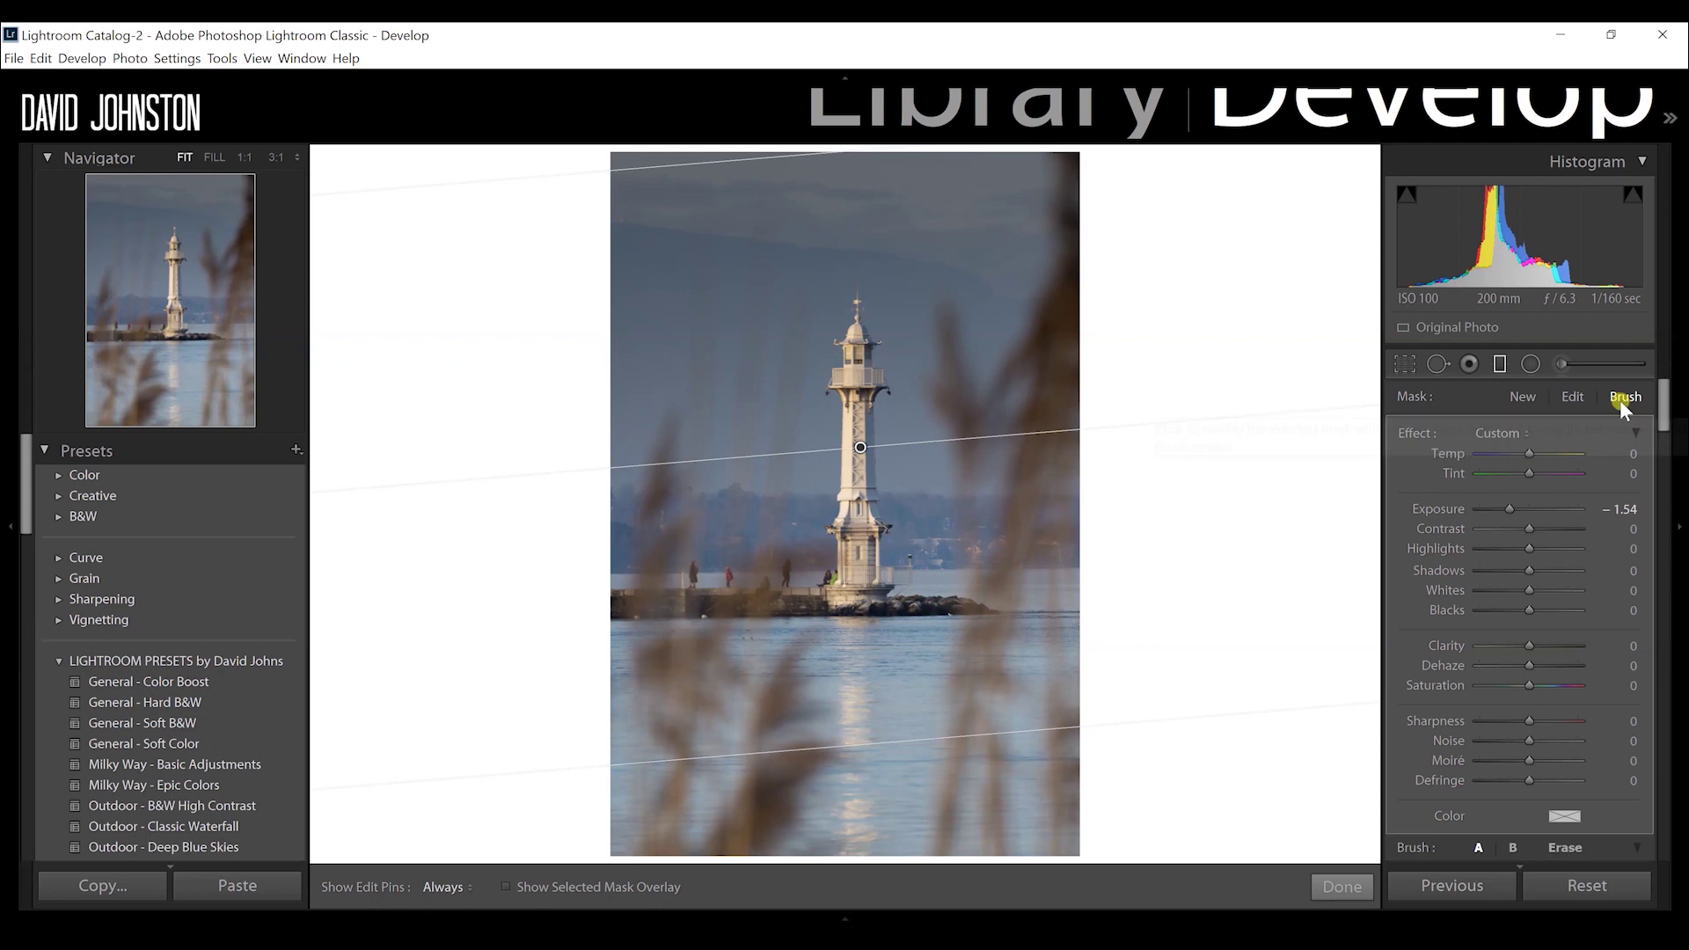
pyautogui.moveTo(1500, 511); pyautogui.dragTo(1511, 512)
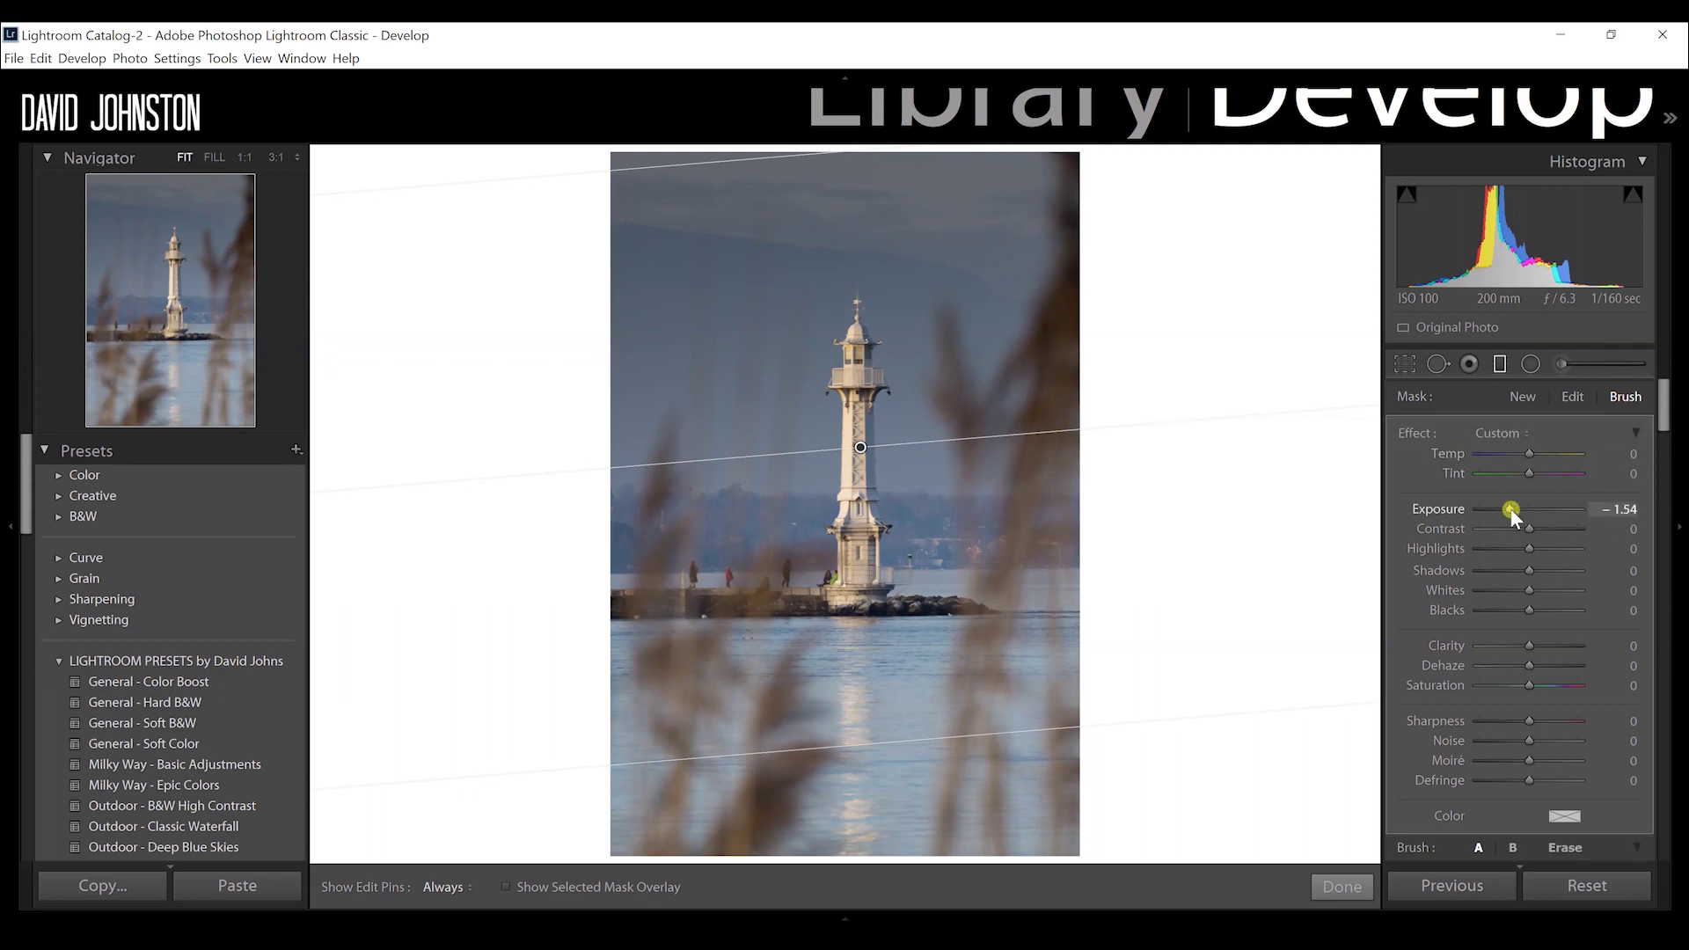
pyautogui.click(904, 432)
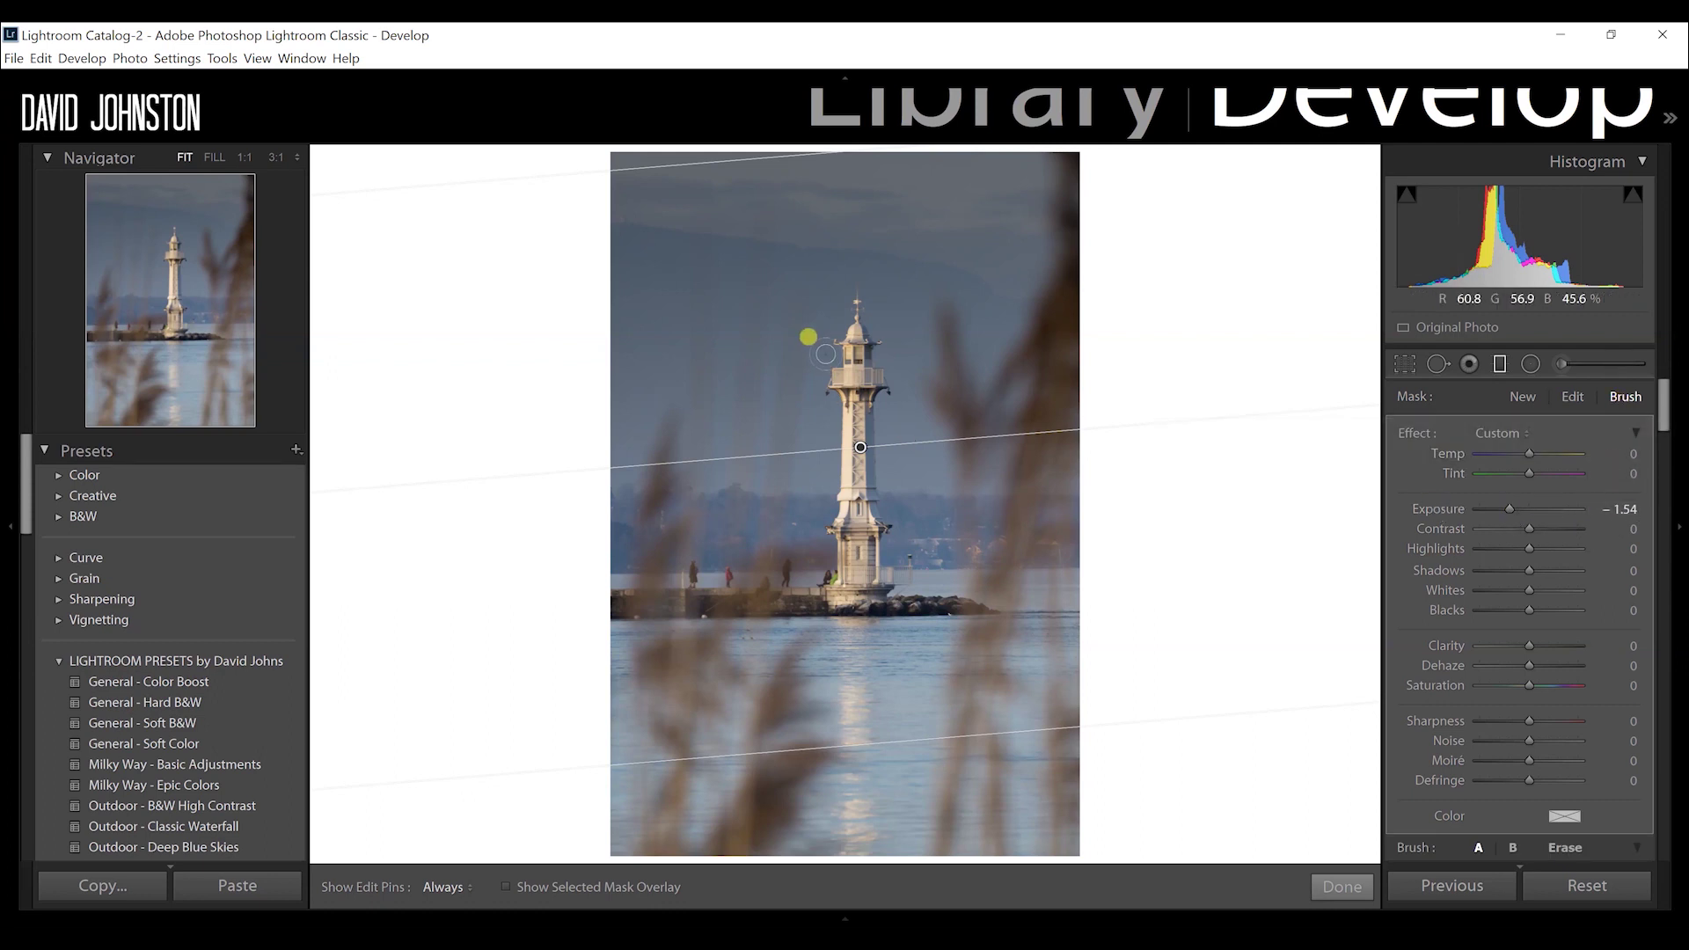
pyautogui.press('alt')
pyautogui.click(1500, 579)
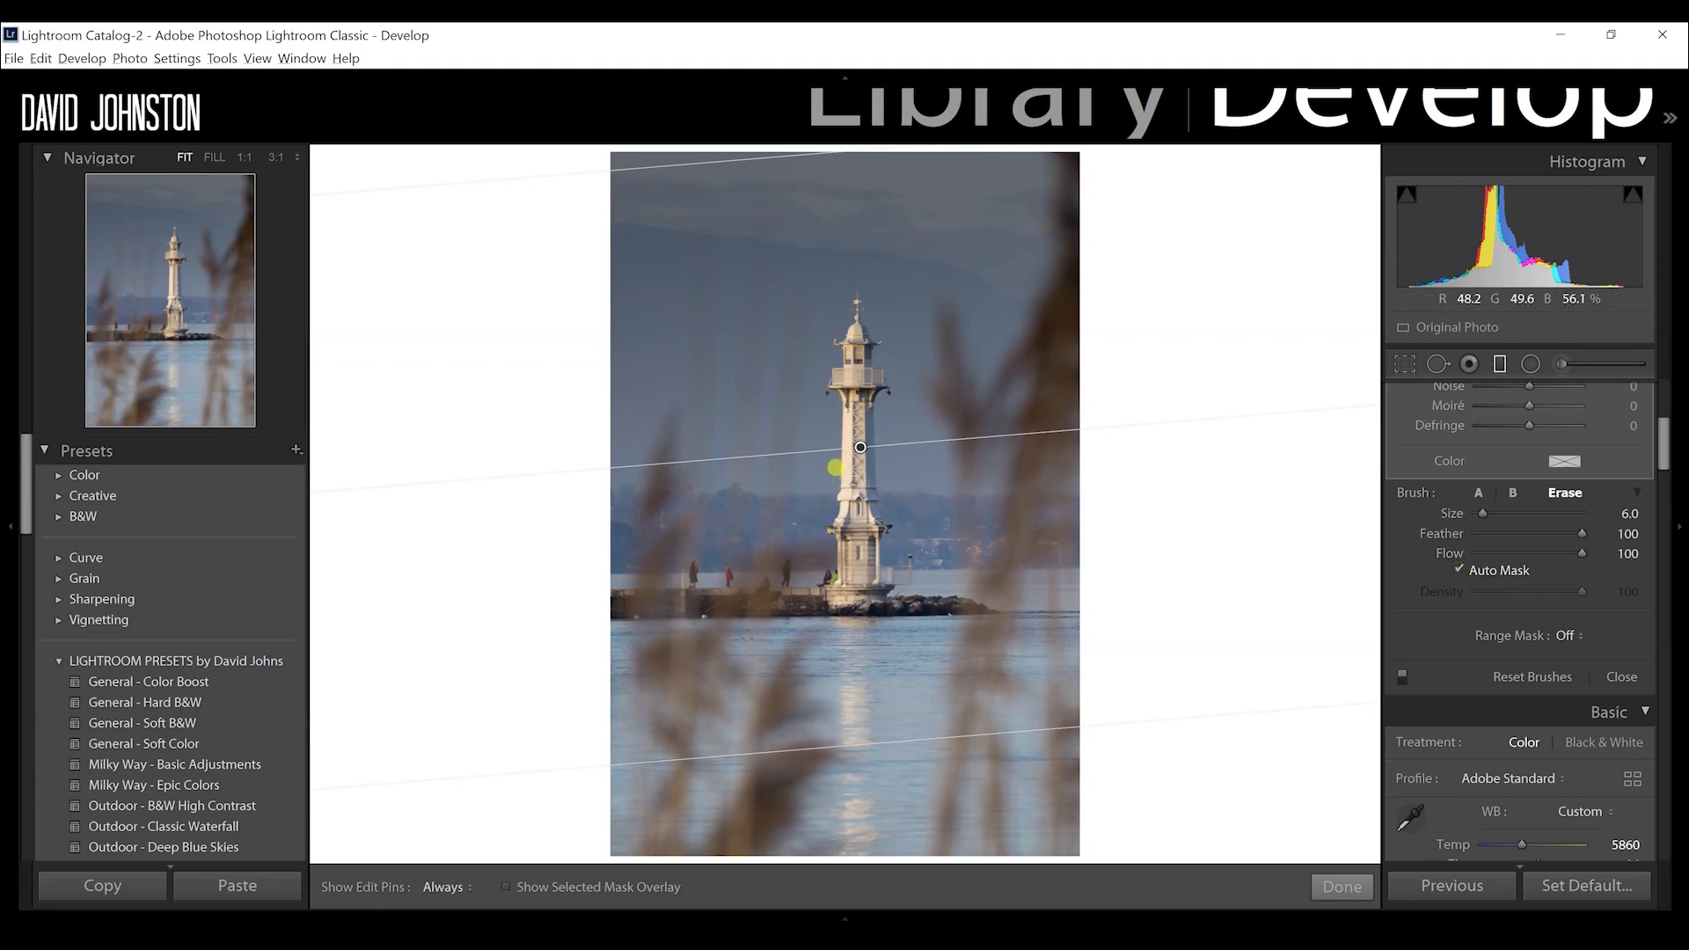
# Erase the filter's darkening from the lighthouse tower, lantern and the area beside it
pyautogui.click(827, 458)
pyautogui.press('h')
pyautogui.moveTo(843, 474)
pyautogui.mouseDown()
pyautogui.moveTo(848, 382)
pyautogui.moveTo(827, 370)
pyautogui.moveTo(847, 369)
pyautogui.moveTo(846, 315)
pyautogui.moveTo(821, 329)
pyautogui.moveTo(851, 333)
pyautogui.moveTo(851, 412)
pyautogui.mouseUp()
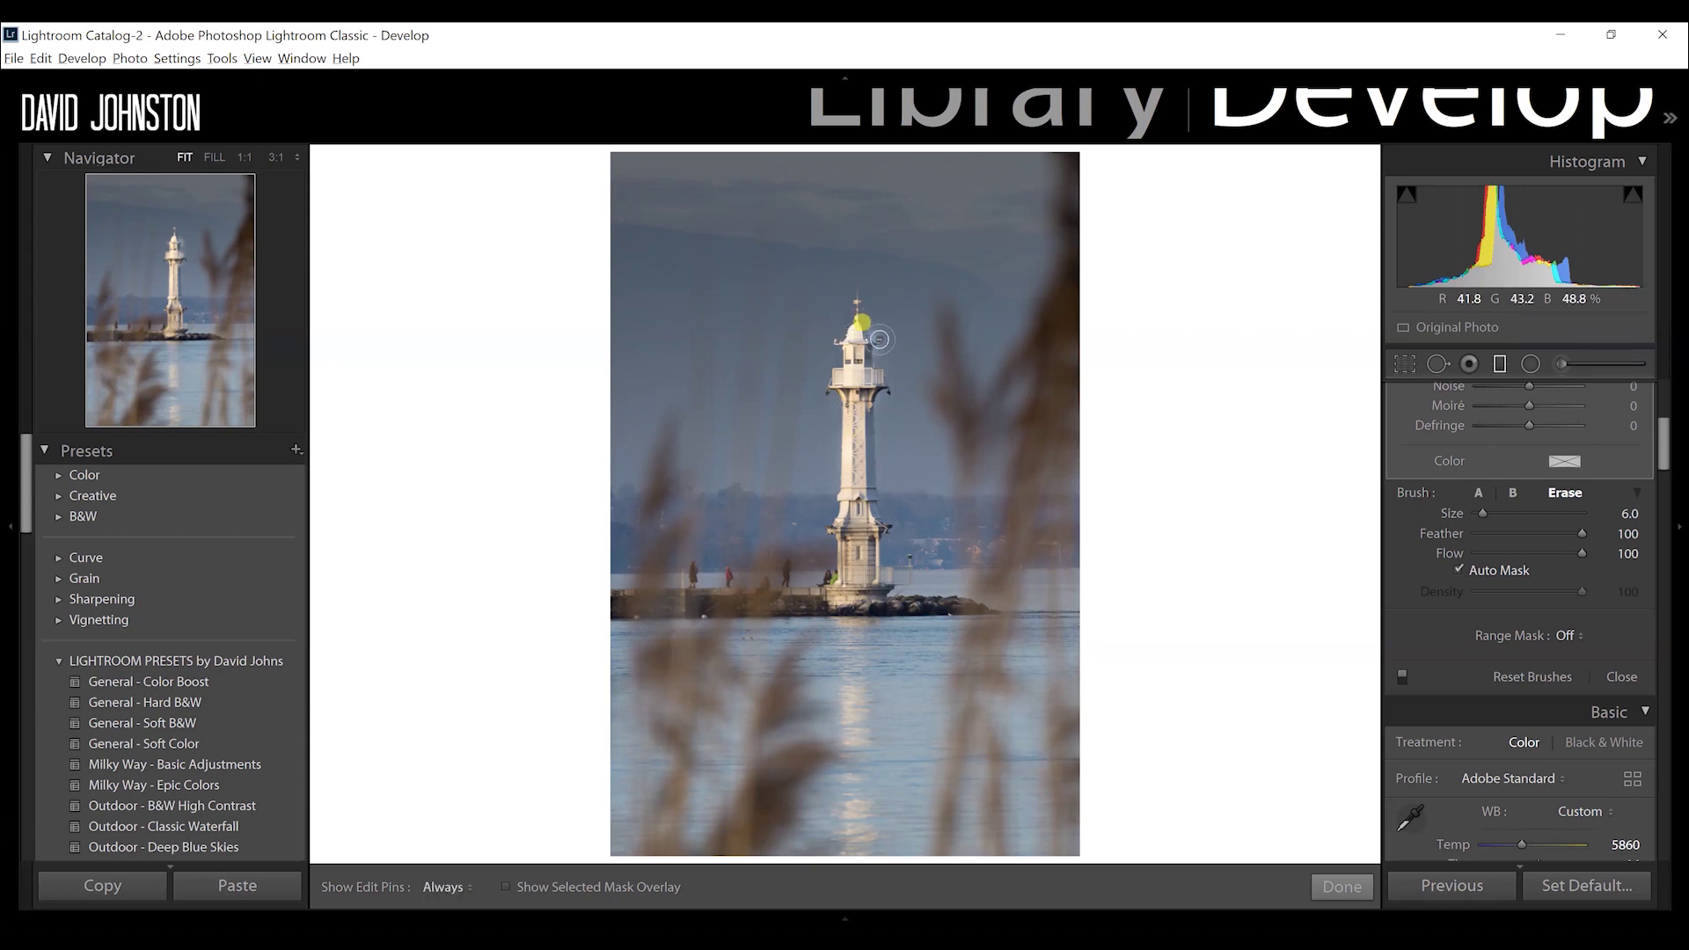
pyautogui.moveTo(836, 292)
pyautogui.mouseDown()
pyautogui.moveTo(835, 330)
pyautogui.moveTo(814, 323)
pyautogui.moveTo(850, 341)
pyautogui.moveTo(822, 287)
pyautogui.moveTo(824, 519)
pyautogui.mouseUp()
pyautogui.press('super')
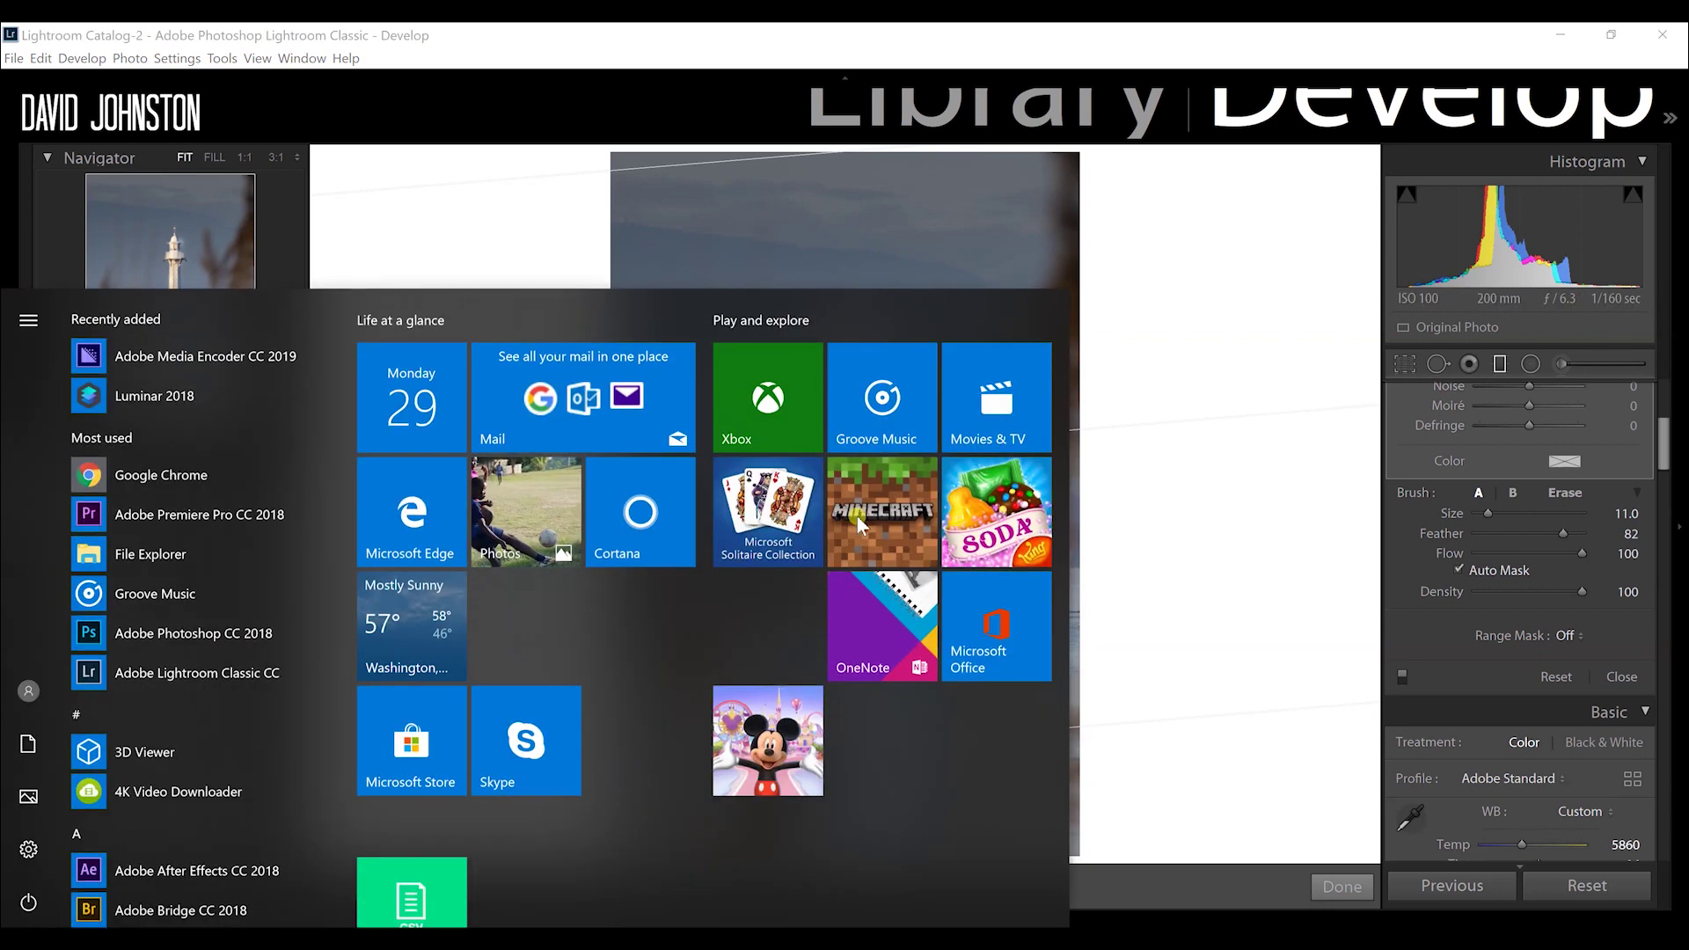
pyautogui.press('super')
pyautogui.press('alt')
pyautogui.moveTo(811, 464)
pyautogui.mouseDown()
pyautogui.moveTo(847, 501)
pyautogui.moveTo(838, 578)
pyautogui.mouseUp()
# Erase along the tower's left edge, then paint darkening onto the sky near the lantern
pyautogui.press('h')
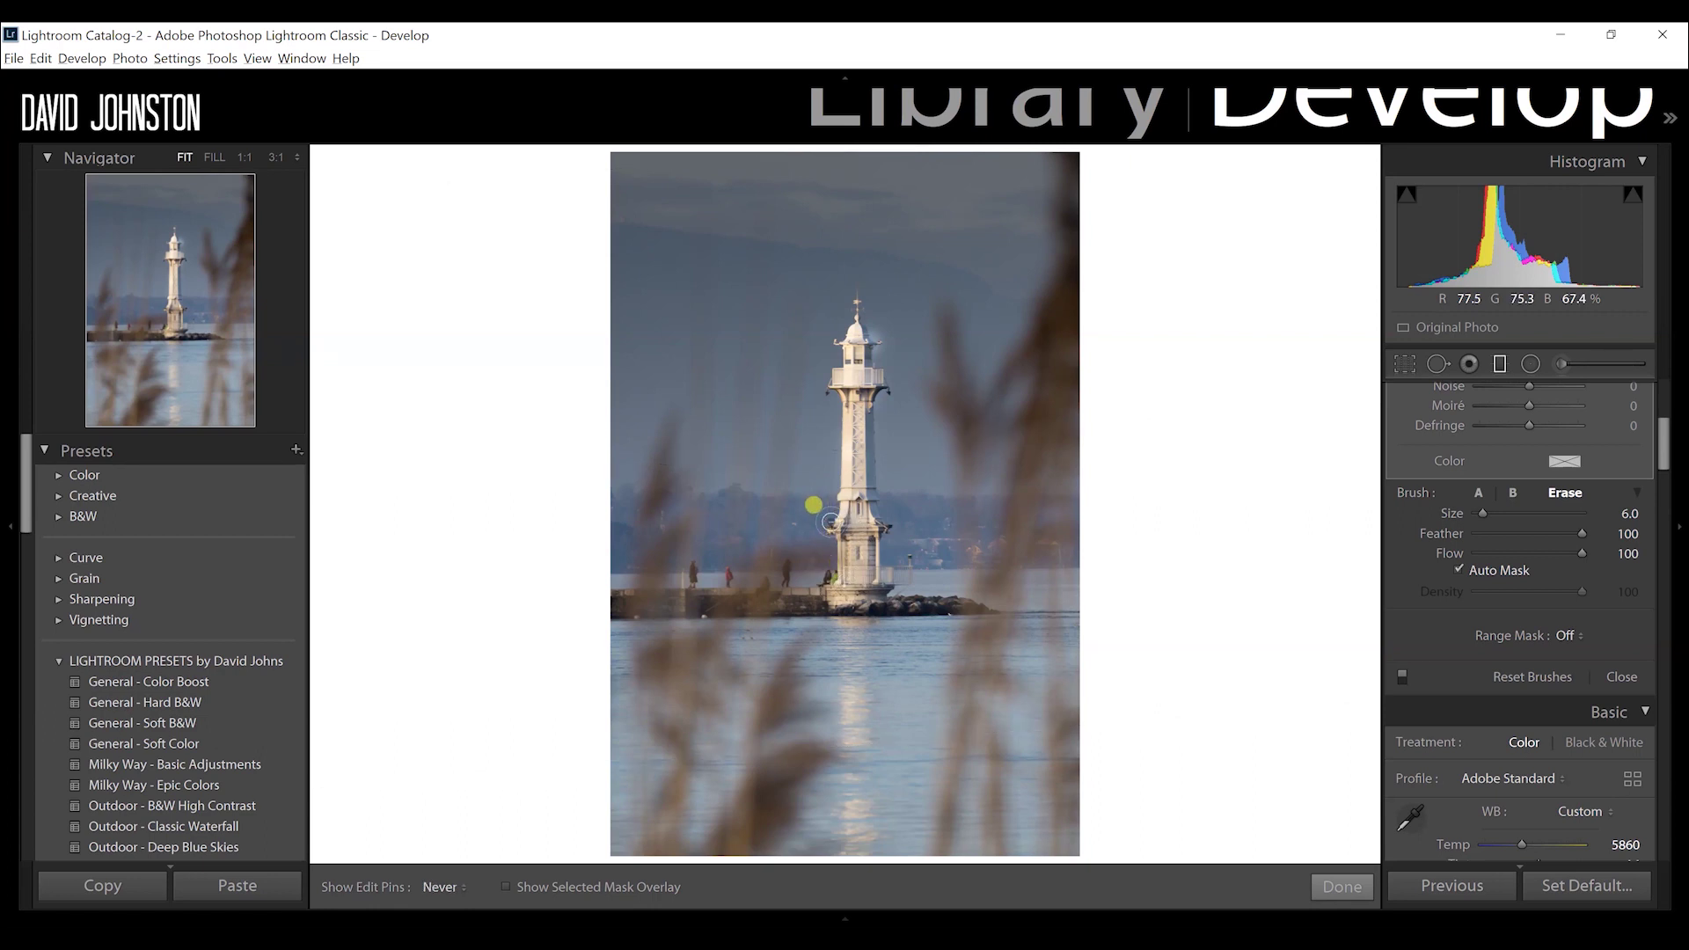
pyautogui.moveTo(840, 560); pyautogui.dragTo(833, 524)
pyautogui.press('h')
pyautogui.moveTo(860, 271); pyautogui.dragTo(850, 292)
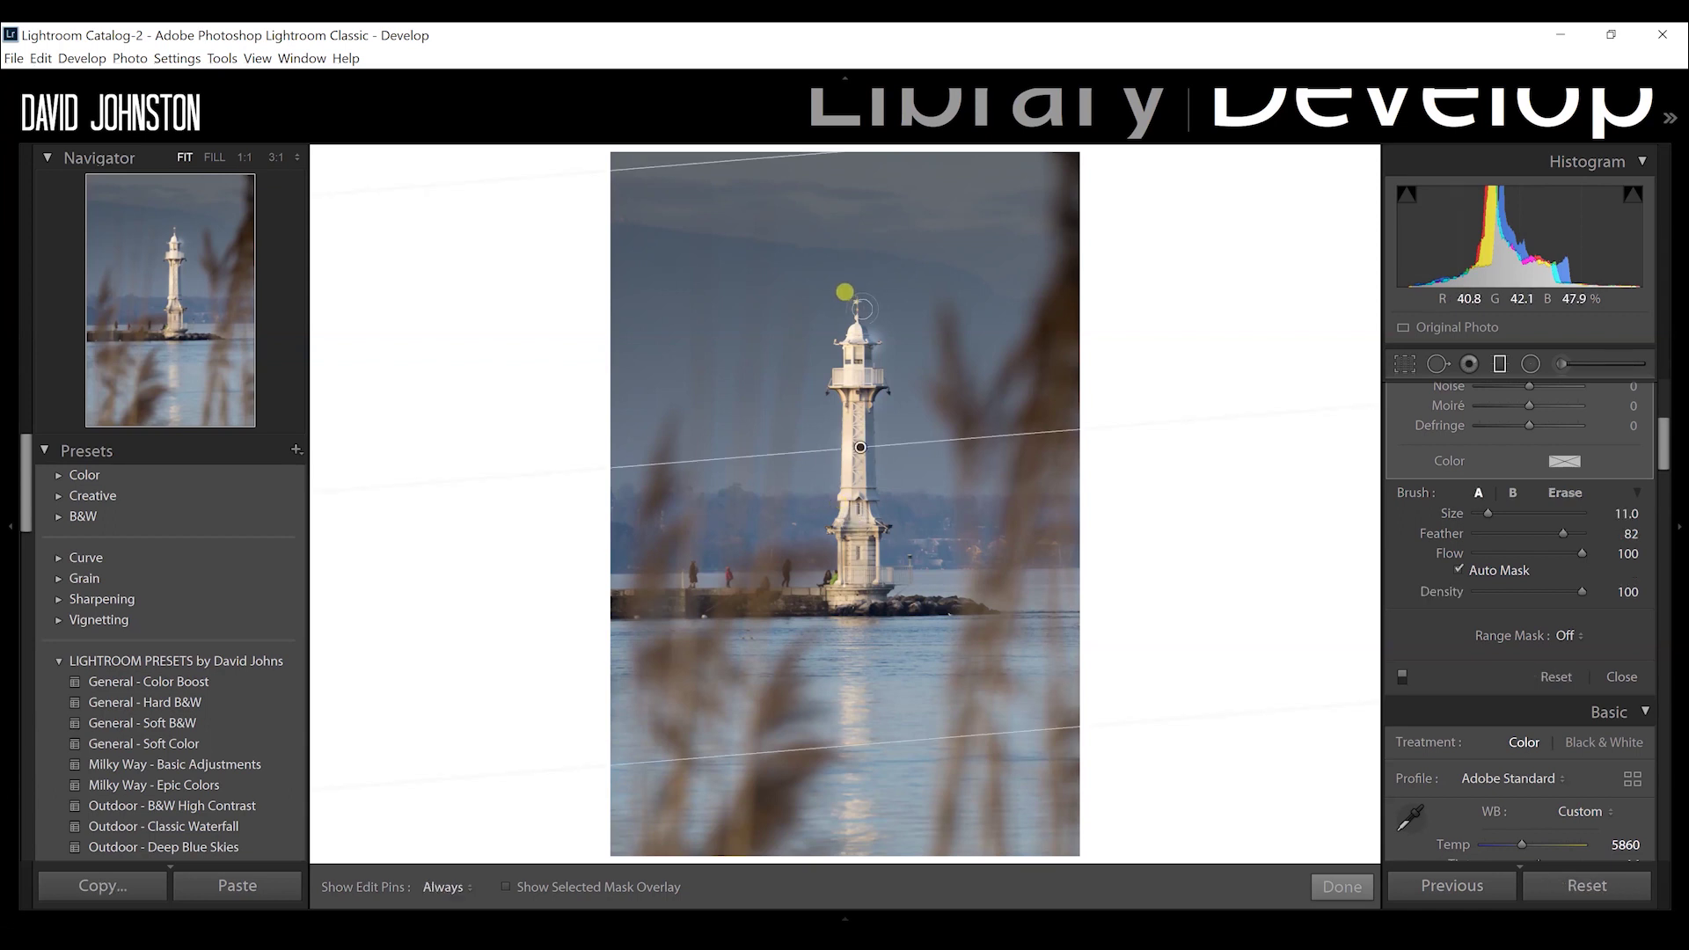
# Darken the sky around the lantern, try erasing on the right reed, then undo two strokes
pyautogui.moveTo(893, 347)
pyautogui.mouseDown()
pyautogui.moveTo(858, 297)
pyautogui.moveTo(867, 309)
pyautogui.moveTo(878, 261)
pyautogui.mouseUp()
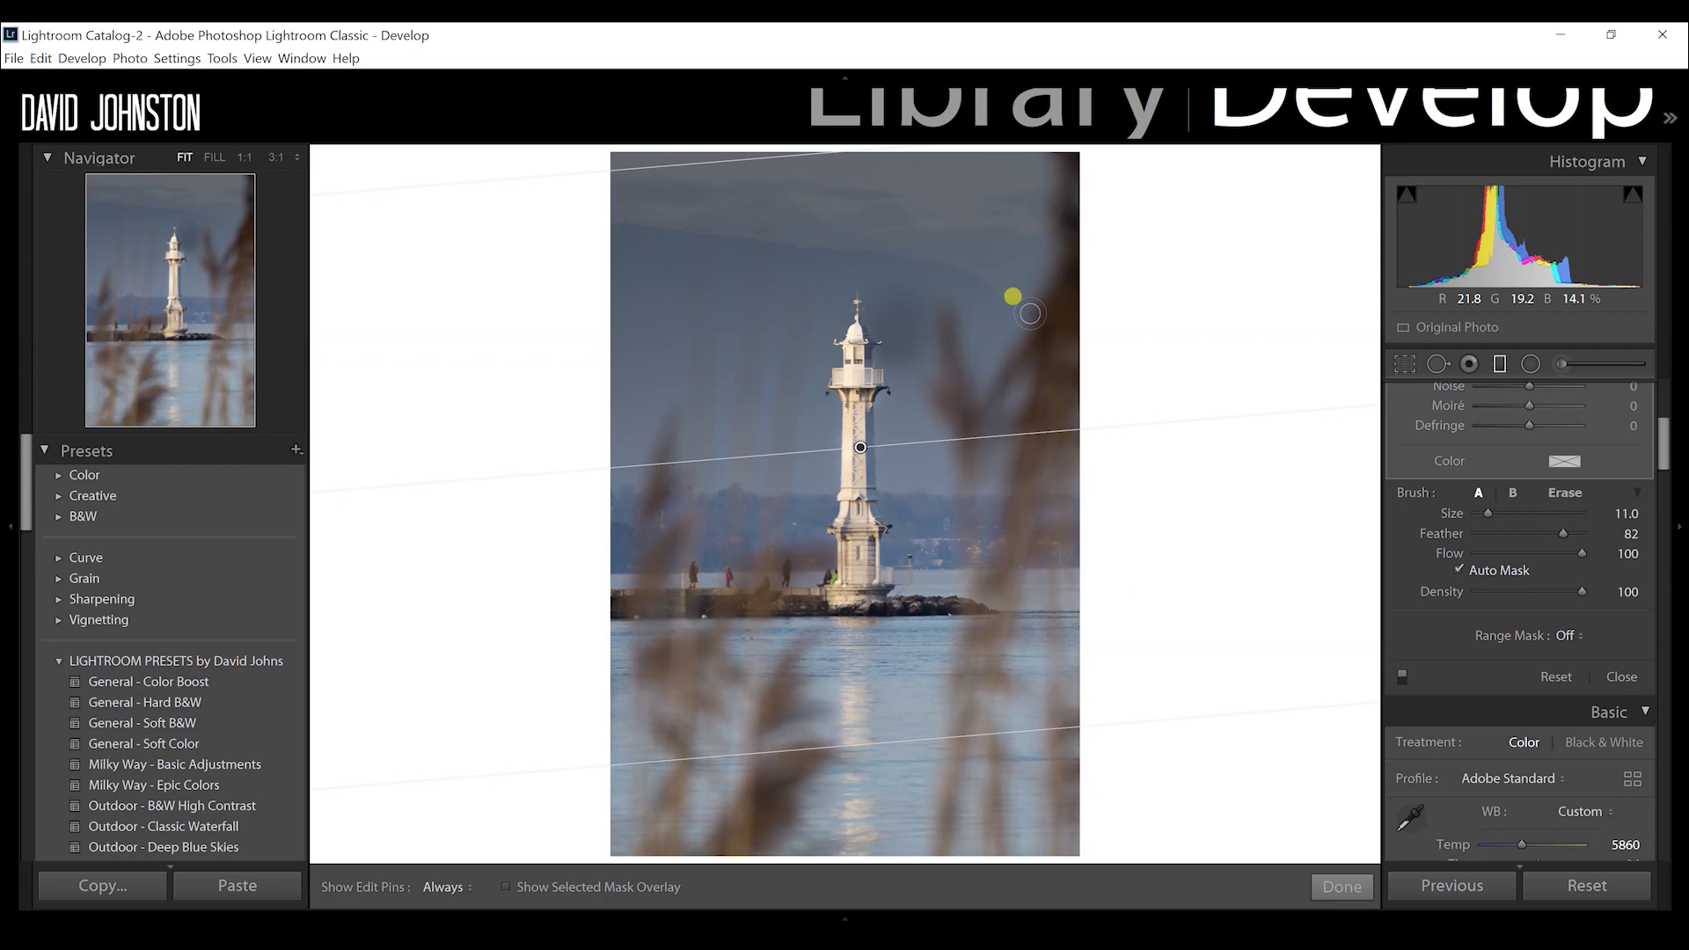
pyautogui.press('alt')
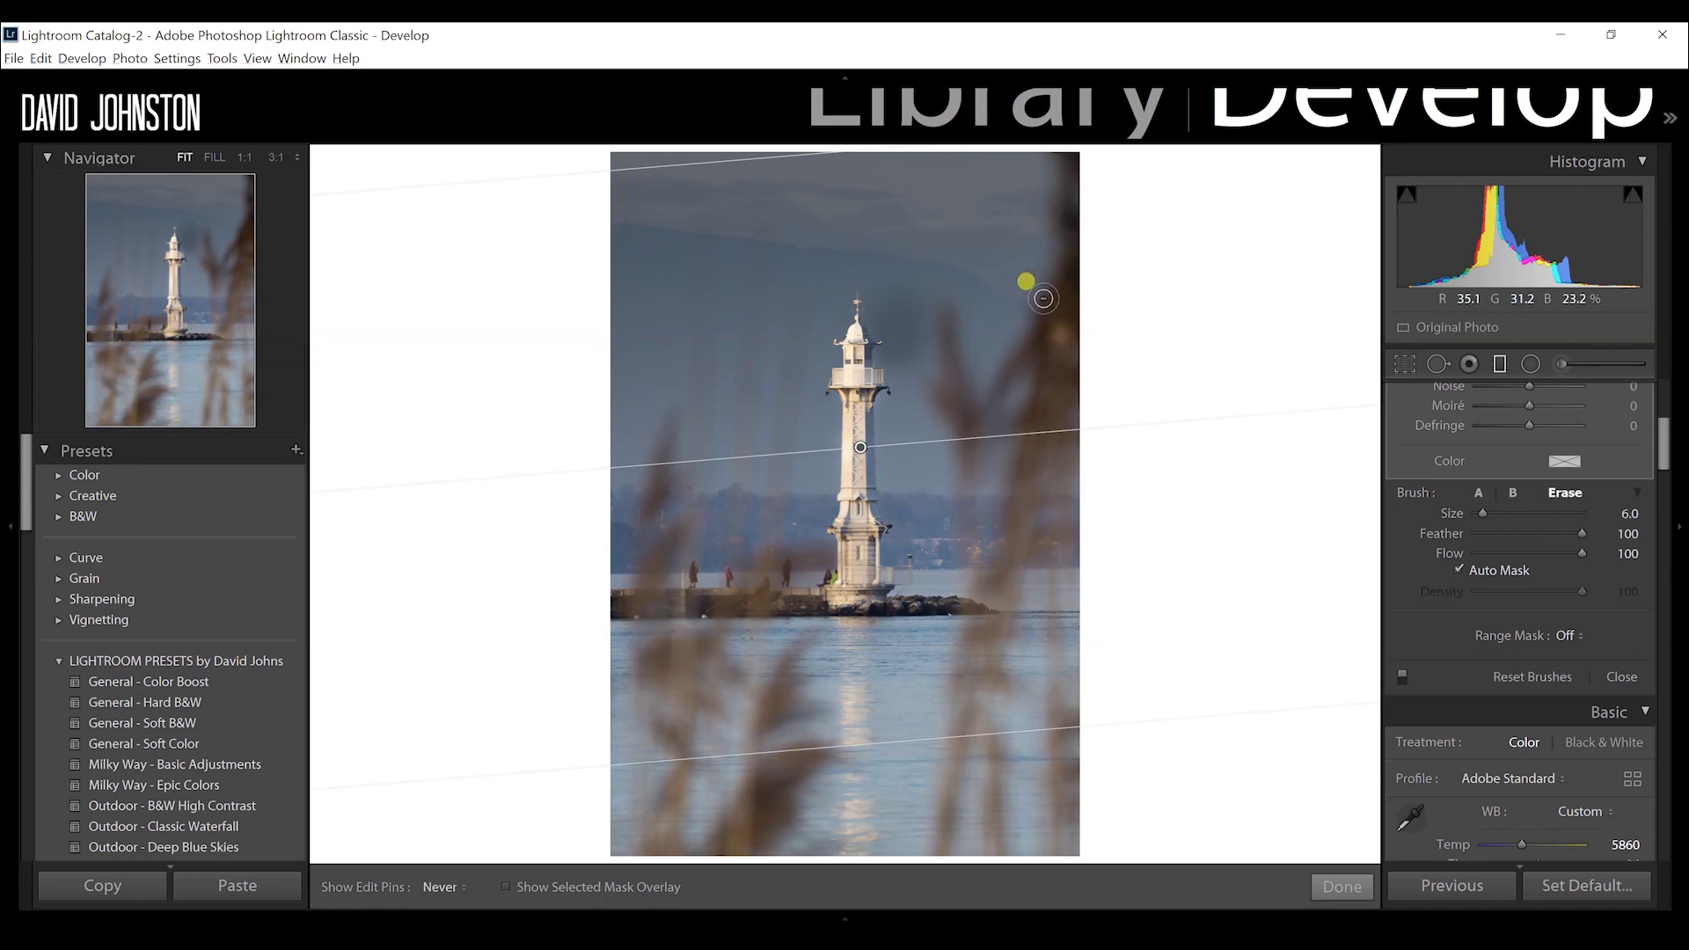
pyautogui.press('h')
pyautogui.moveTo(1044, 293)
pyautogui.mouseDown()
pyautogui.moveTo(974, 409)
pyautogui.moveTo(1045, 336)
pyautogui.moveTo(1028, 438)
pyautogui.moveTo(1071, 166)
pyautogui.mouseUp()
pyautogui.press('h')
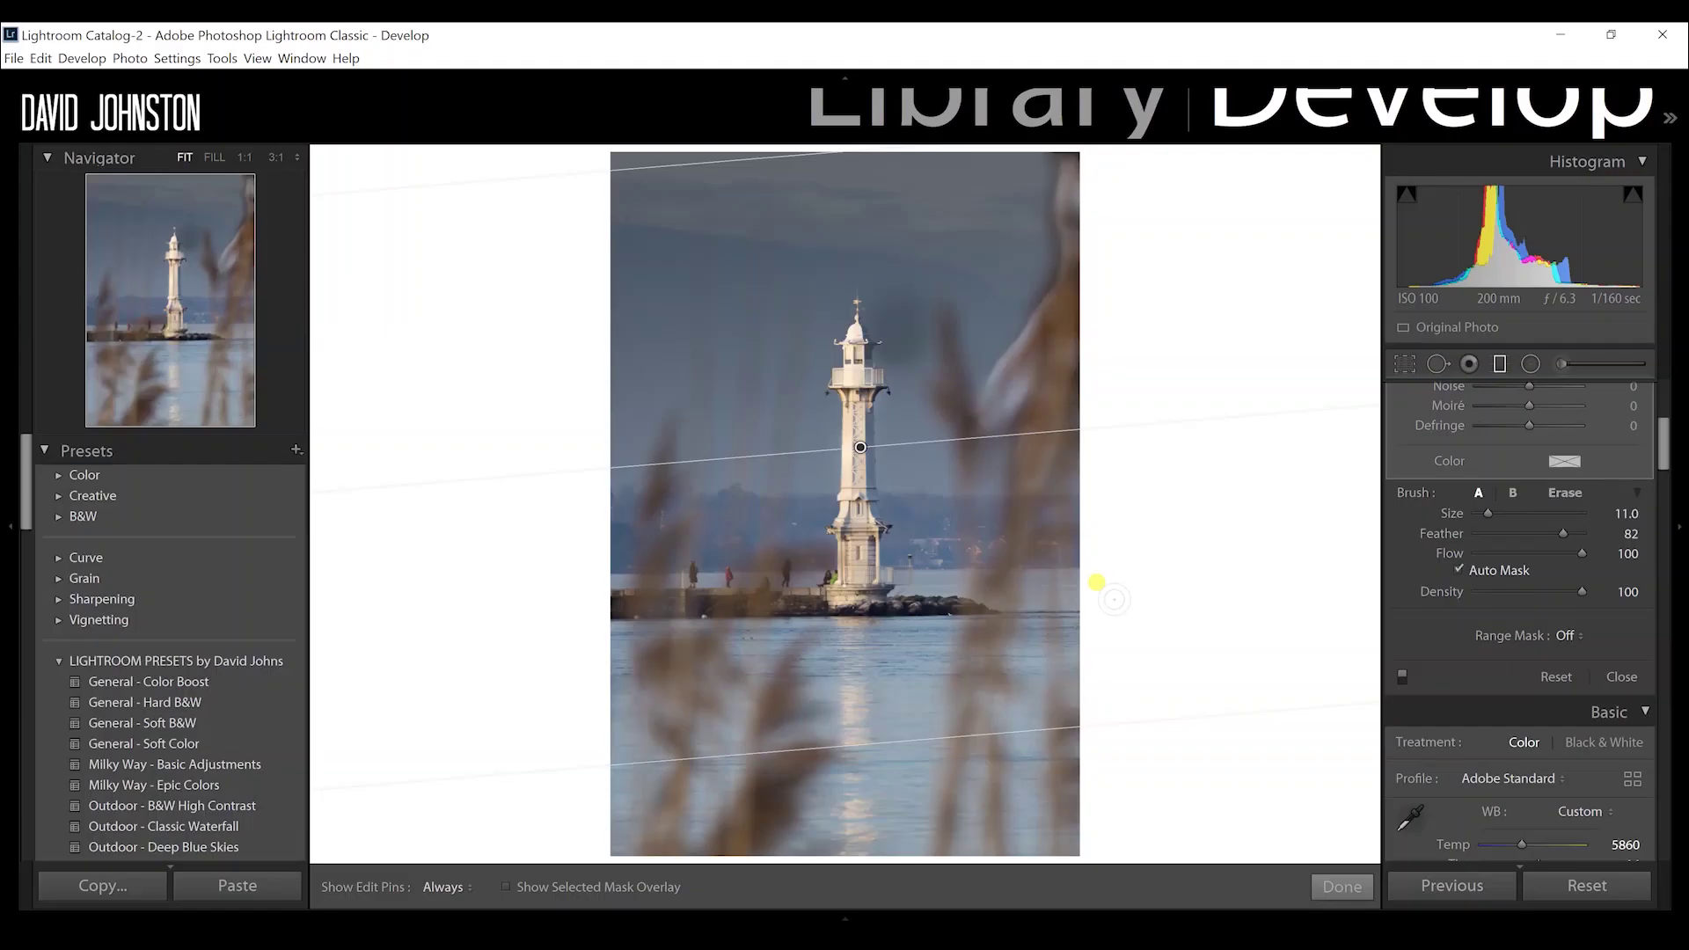
pyautogui.hotkey('ctrl', 'z')
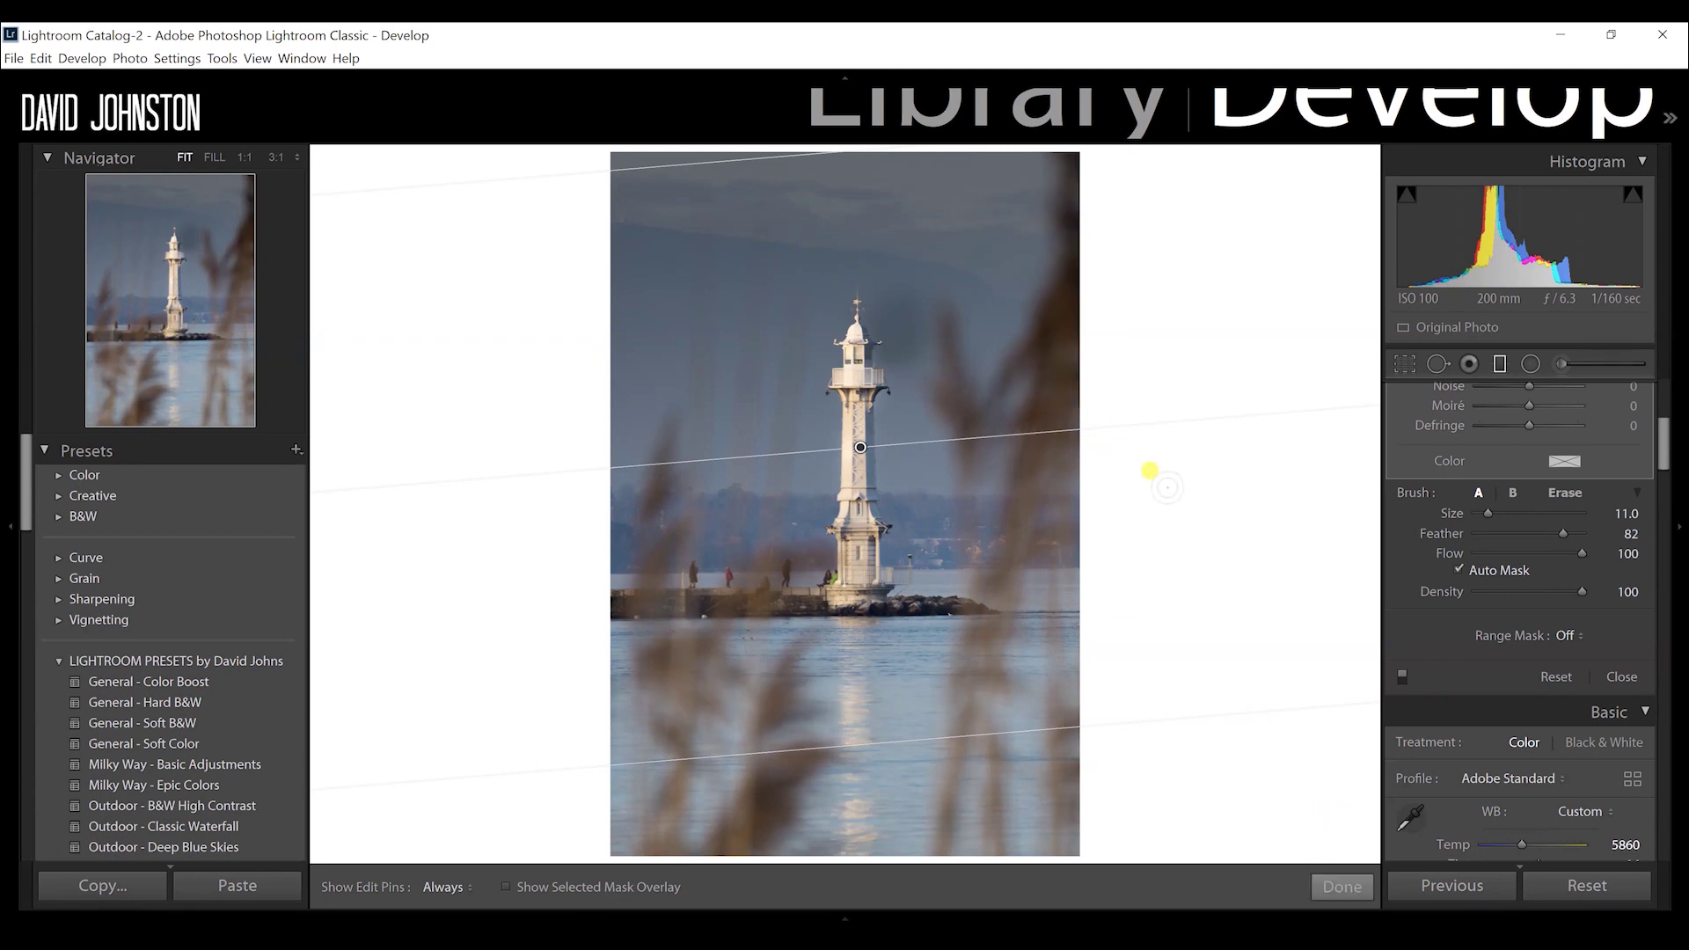
pyautogui.hotkey('ctrl', 'z')
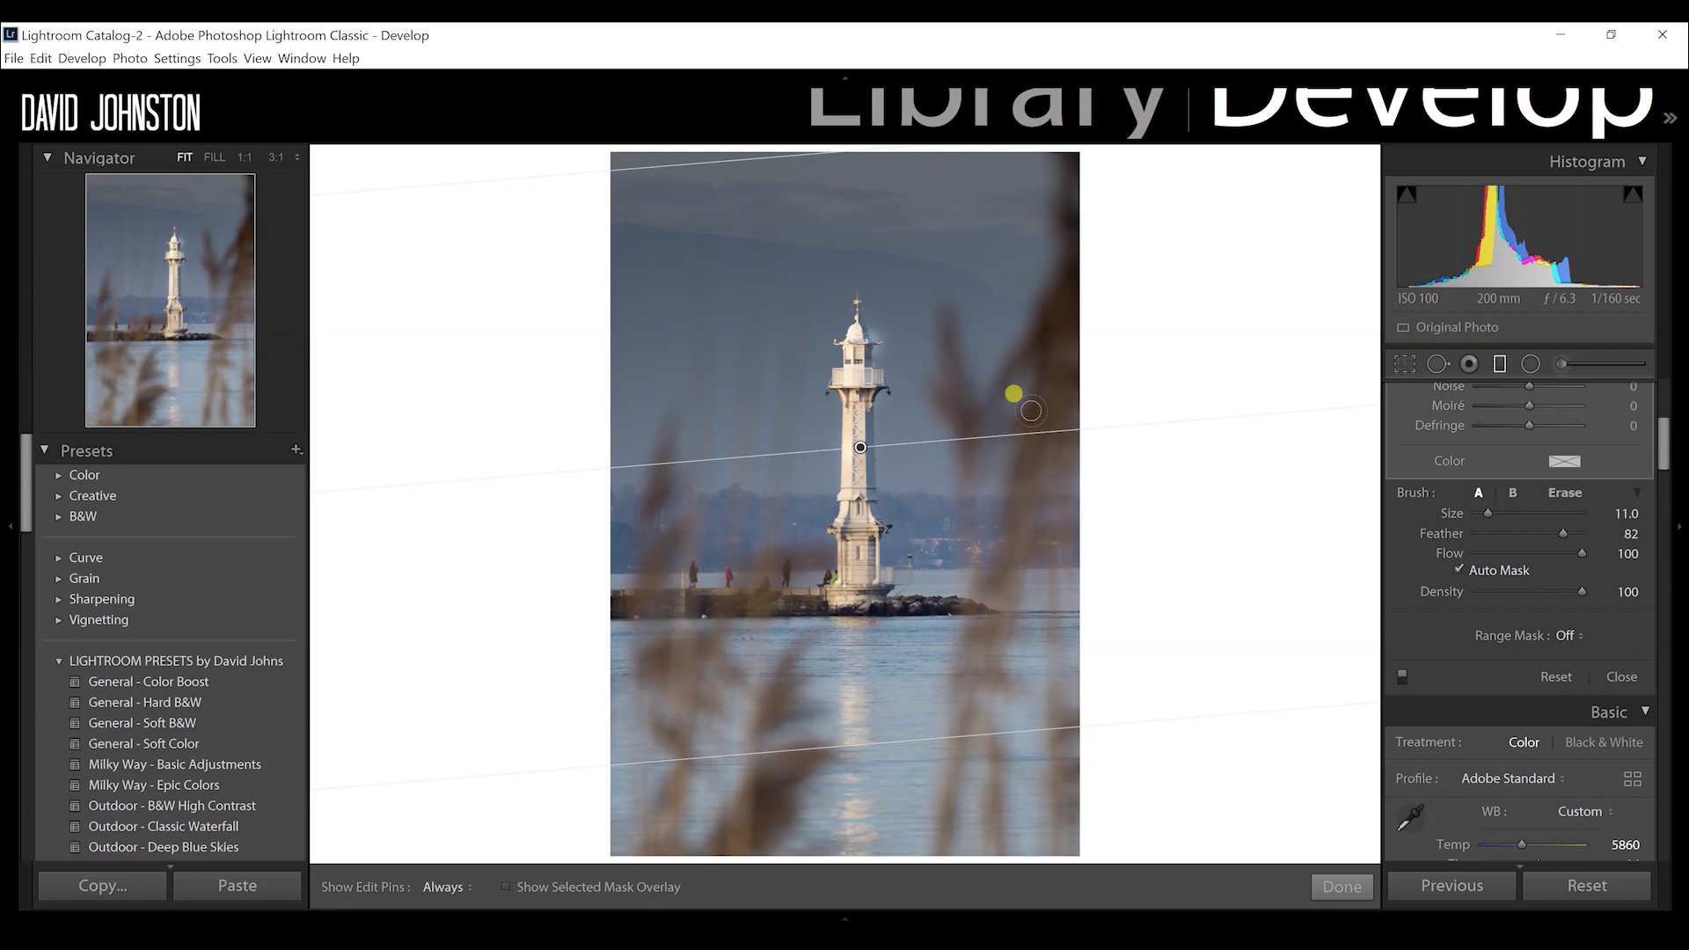
# Finish the brush mask and select the existing graduated filter pin on the sky
pyautogui.click(1356, 891)
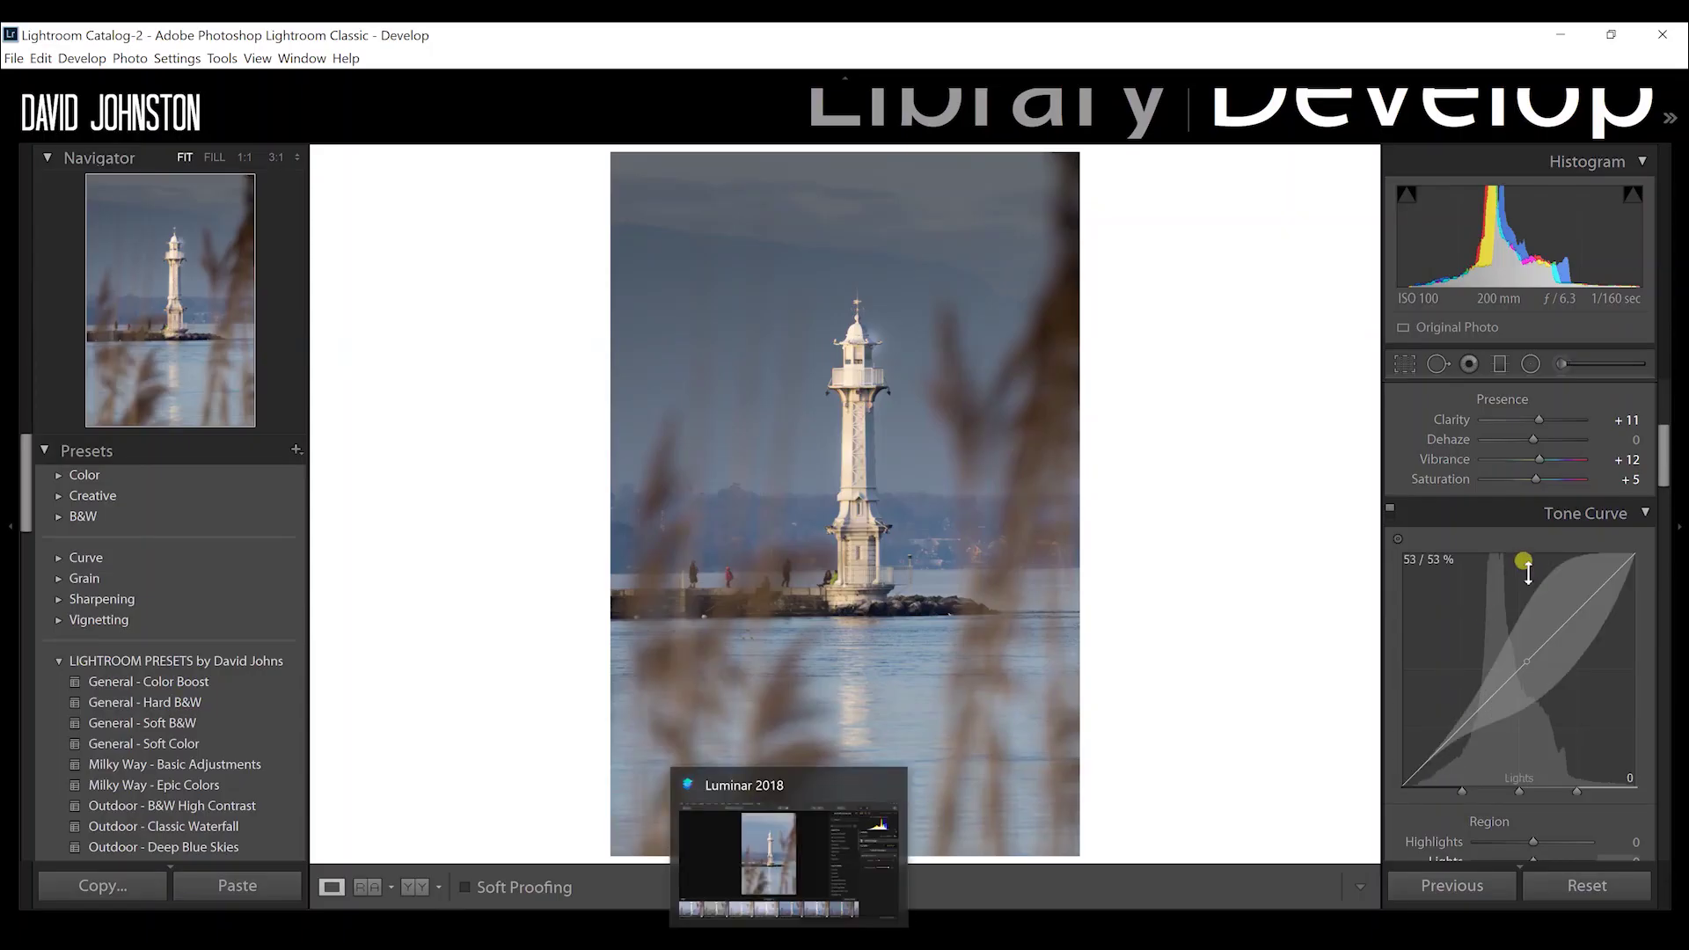
pyautogui.scroll(5, 1619, 546)
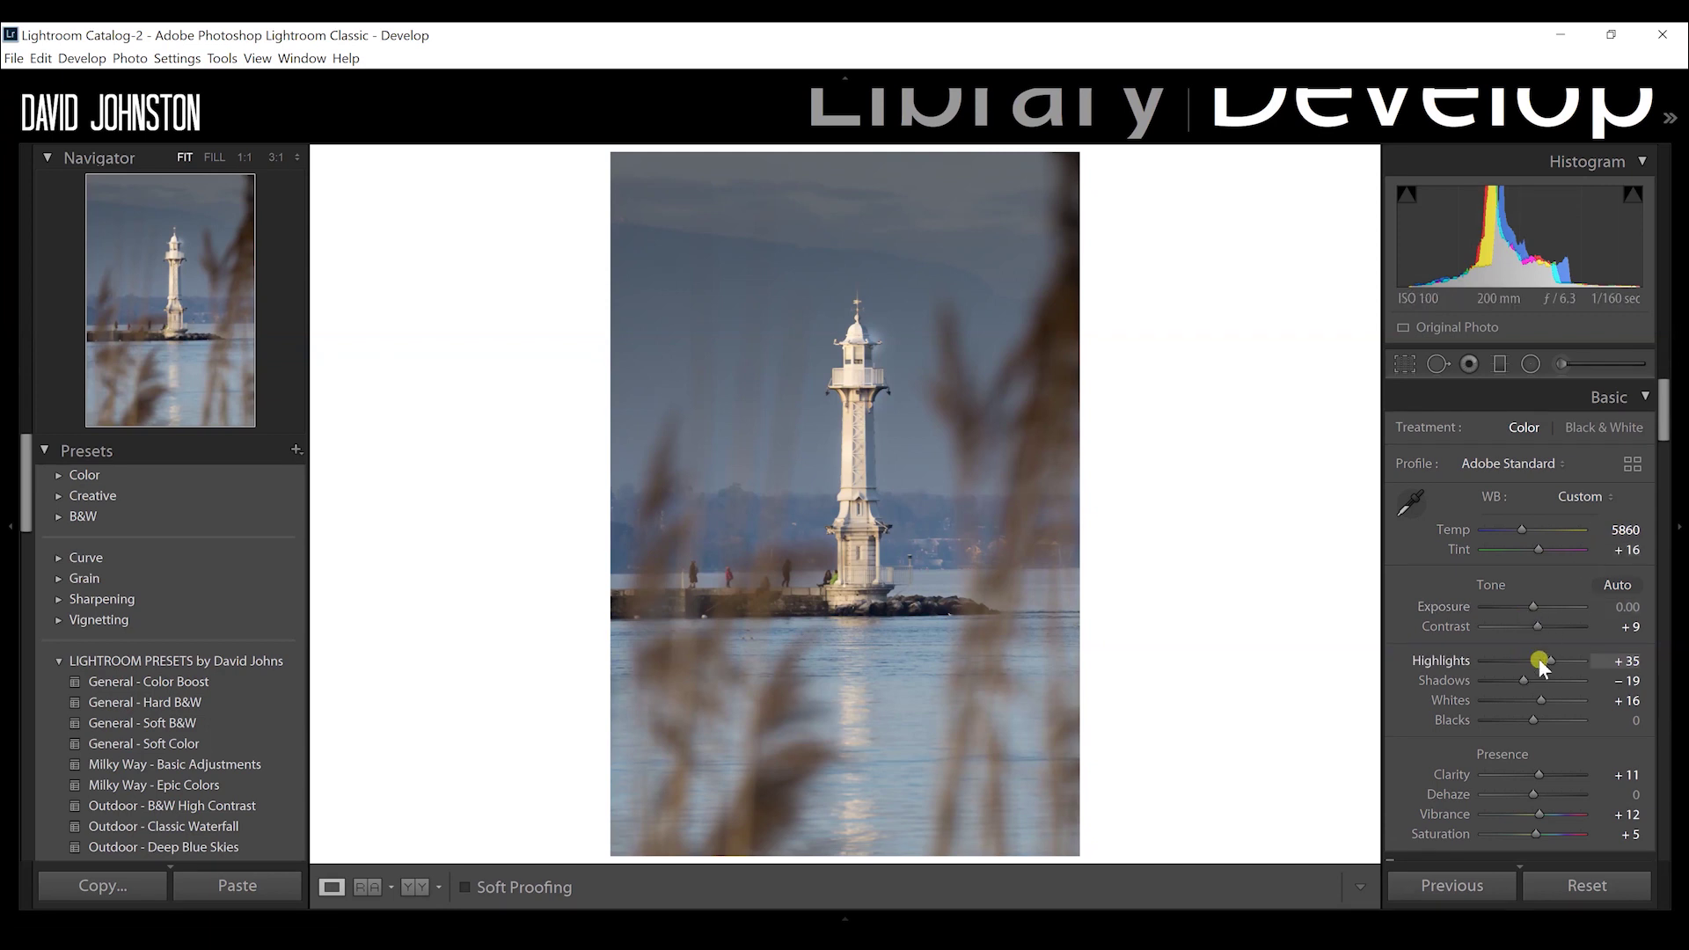
pyautogui.click(1497, 368)
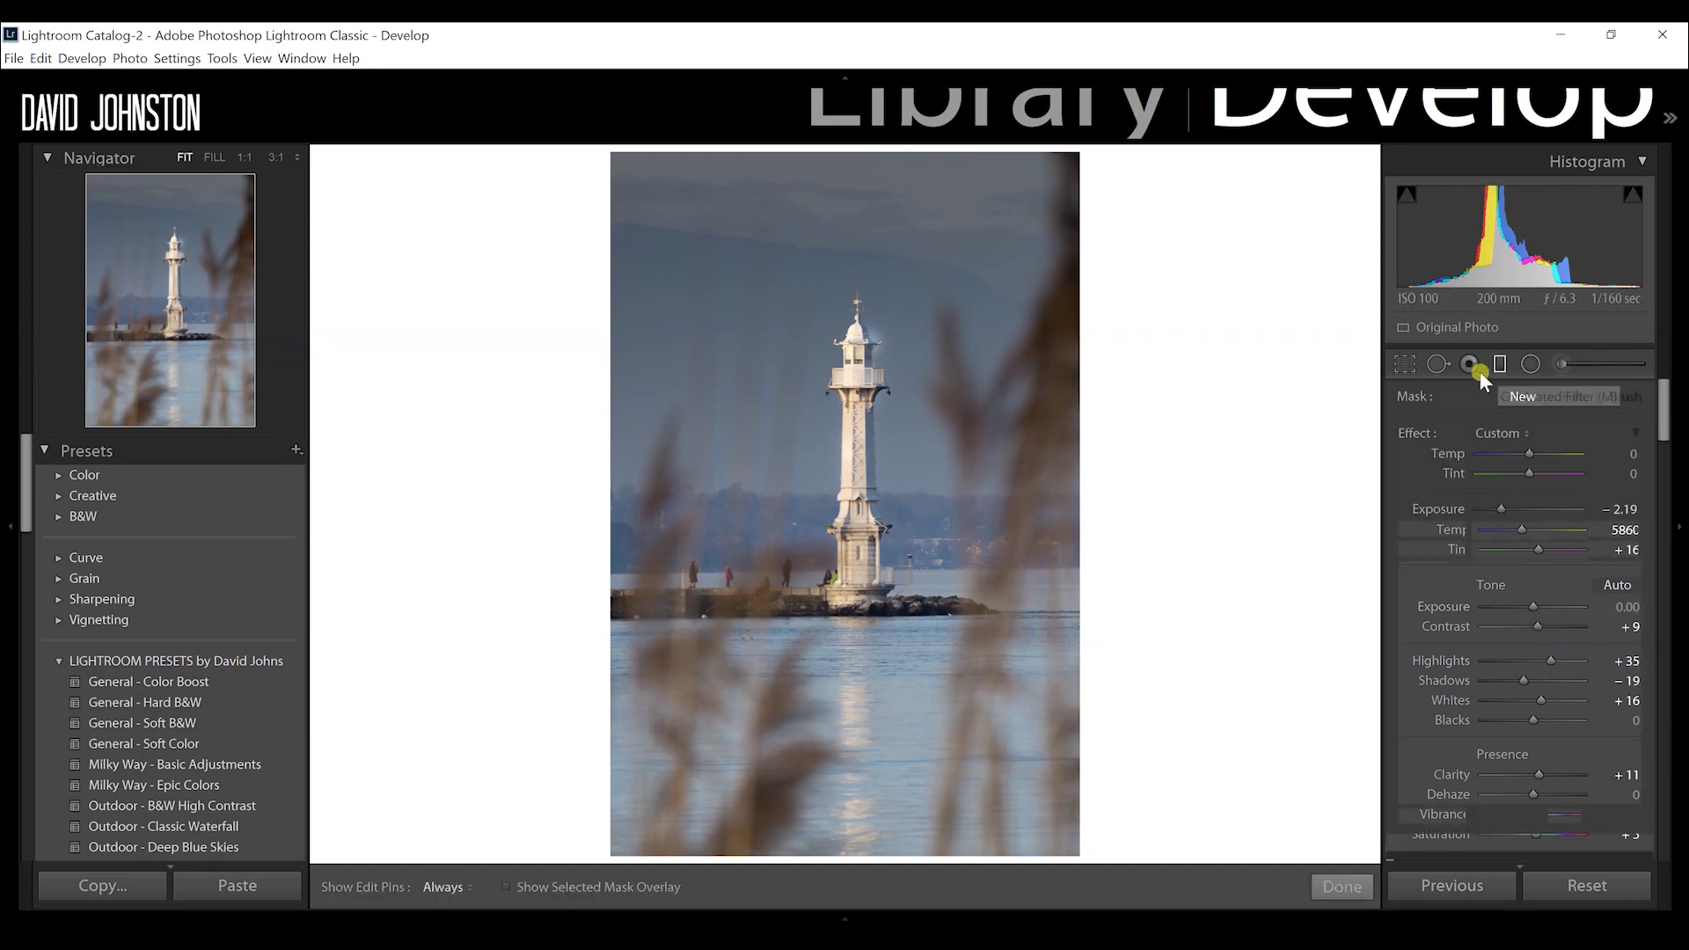
pyautogui.click(861, 449)
# Ease the sky filter's exposure to −1.09, finish it, and zoom 1:1 on the lighthouse top
pyautogui.moveTo(1502, 509); pyautogui.dragTo(1517, 514)
pyautogui.click(1508, 510)
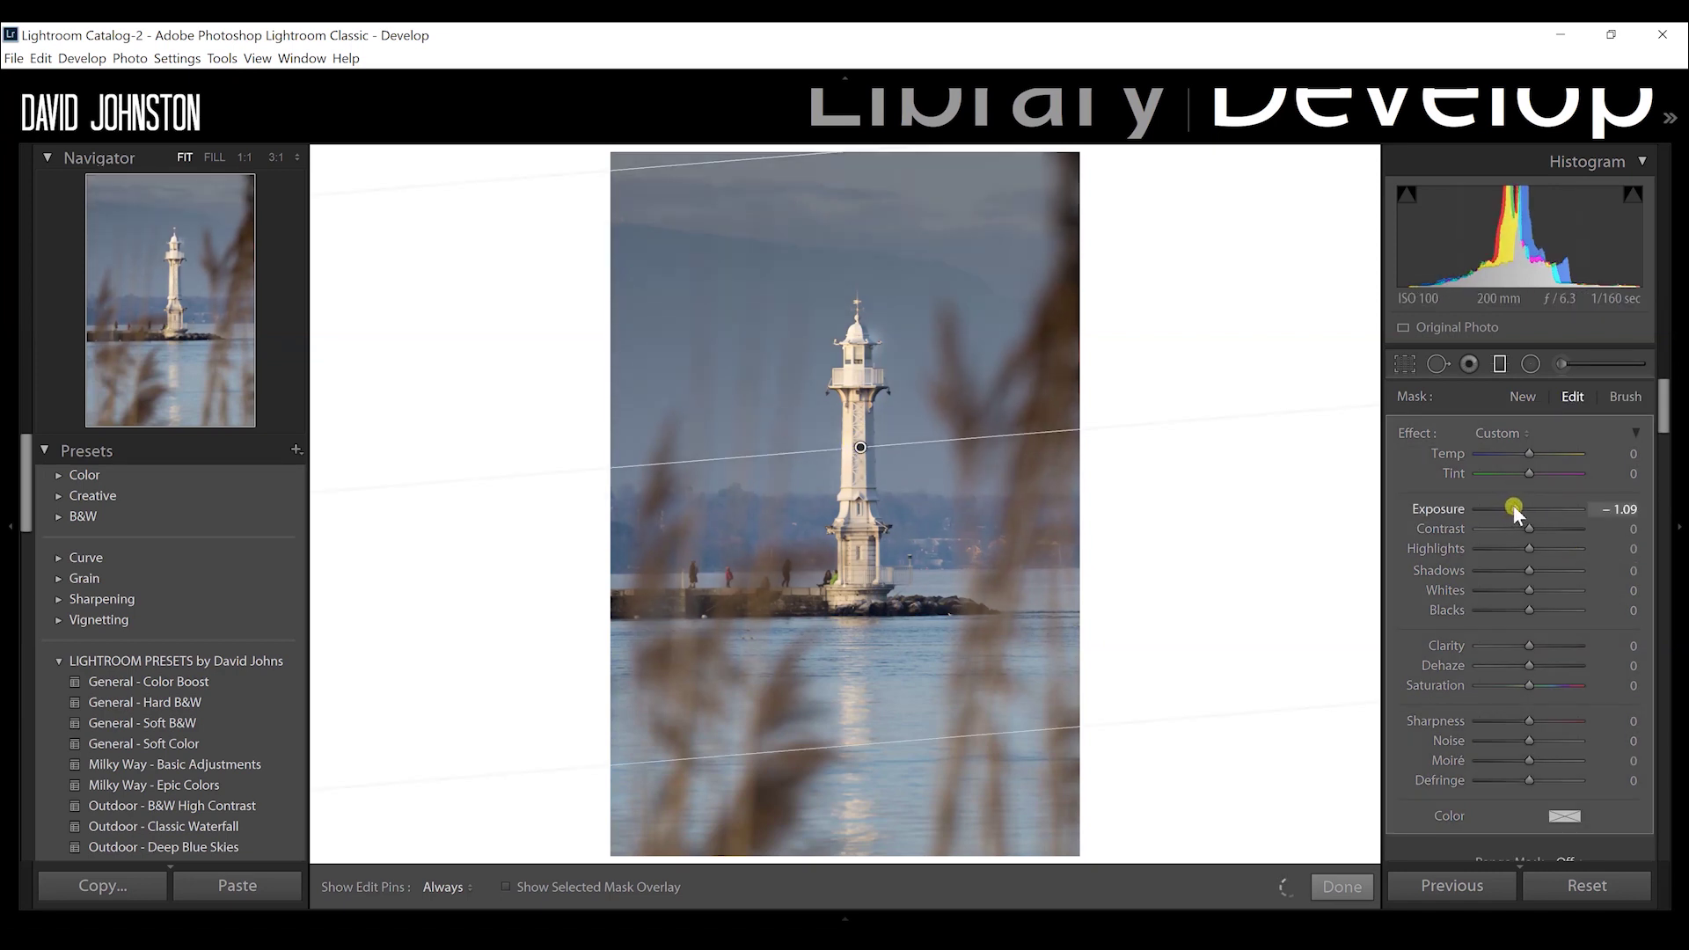
pyautogui.click(1342, 887)
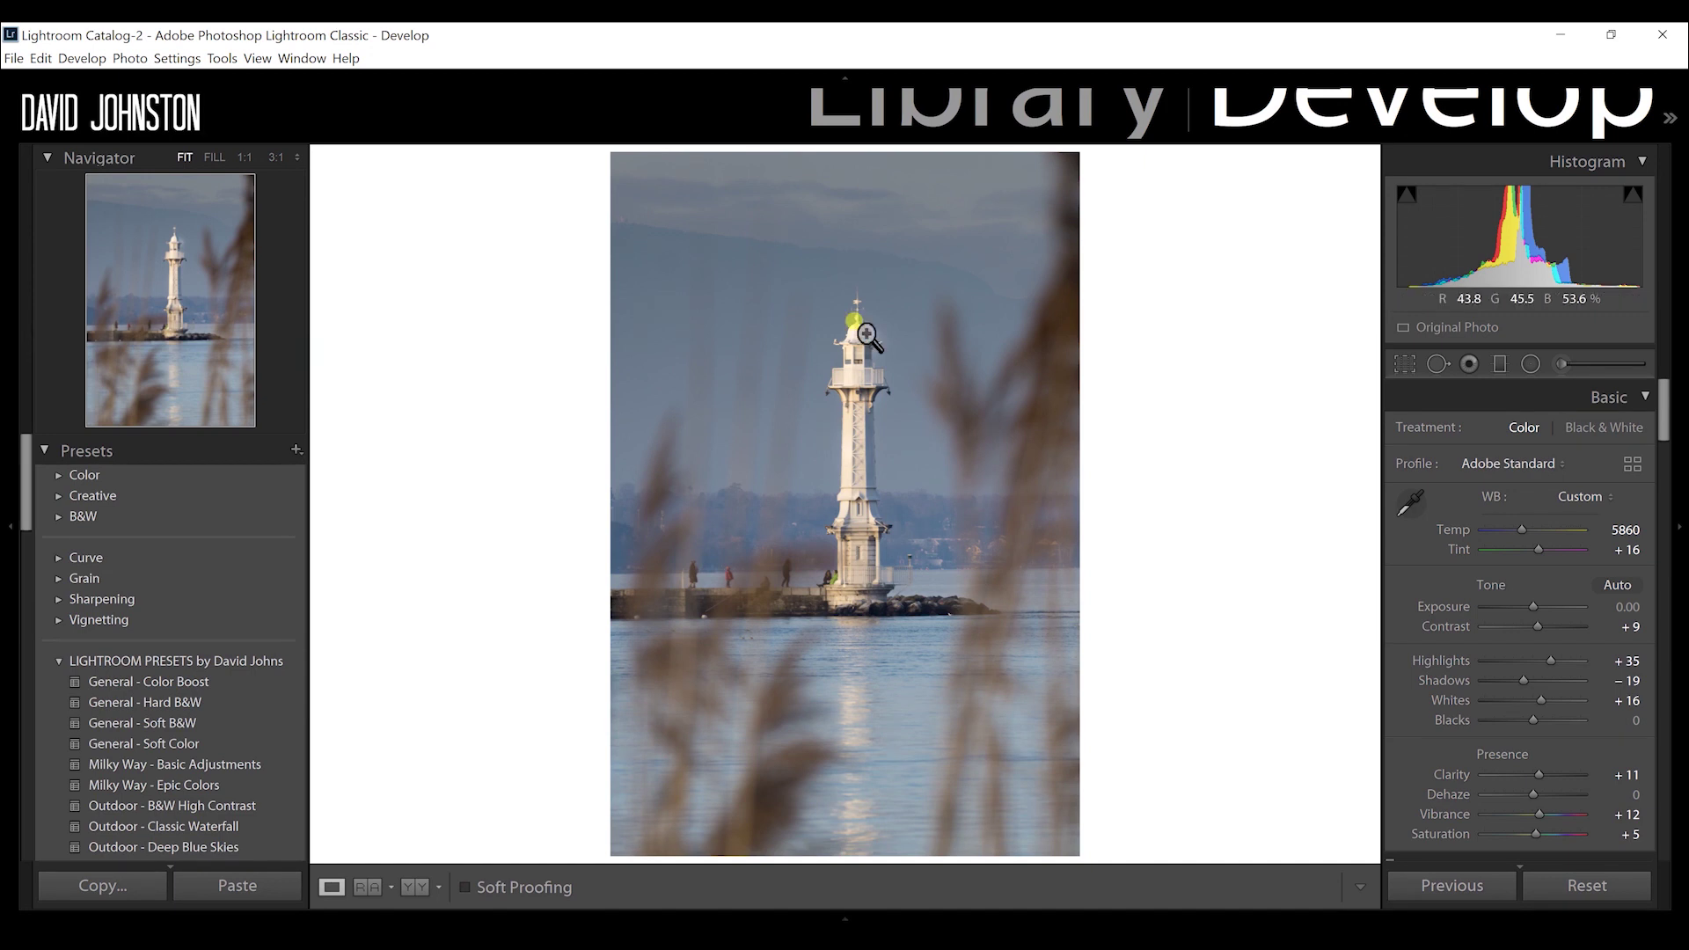
pyautogui.click(855, 331)
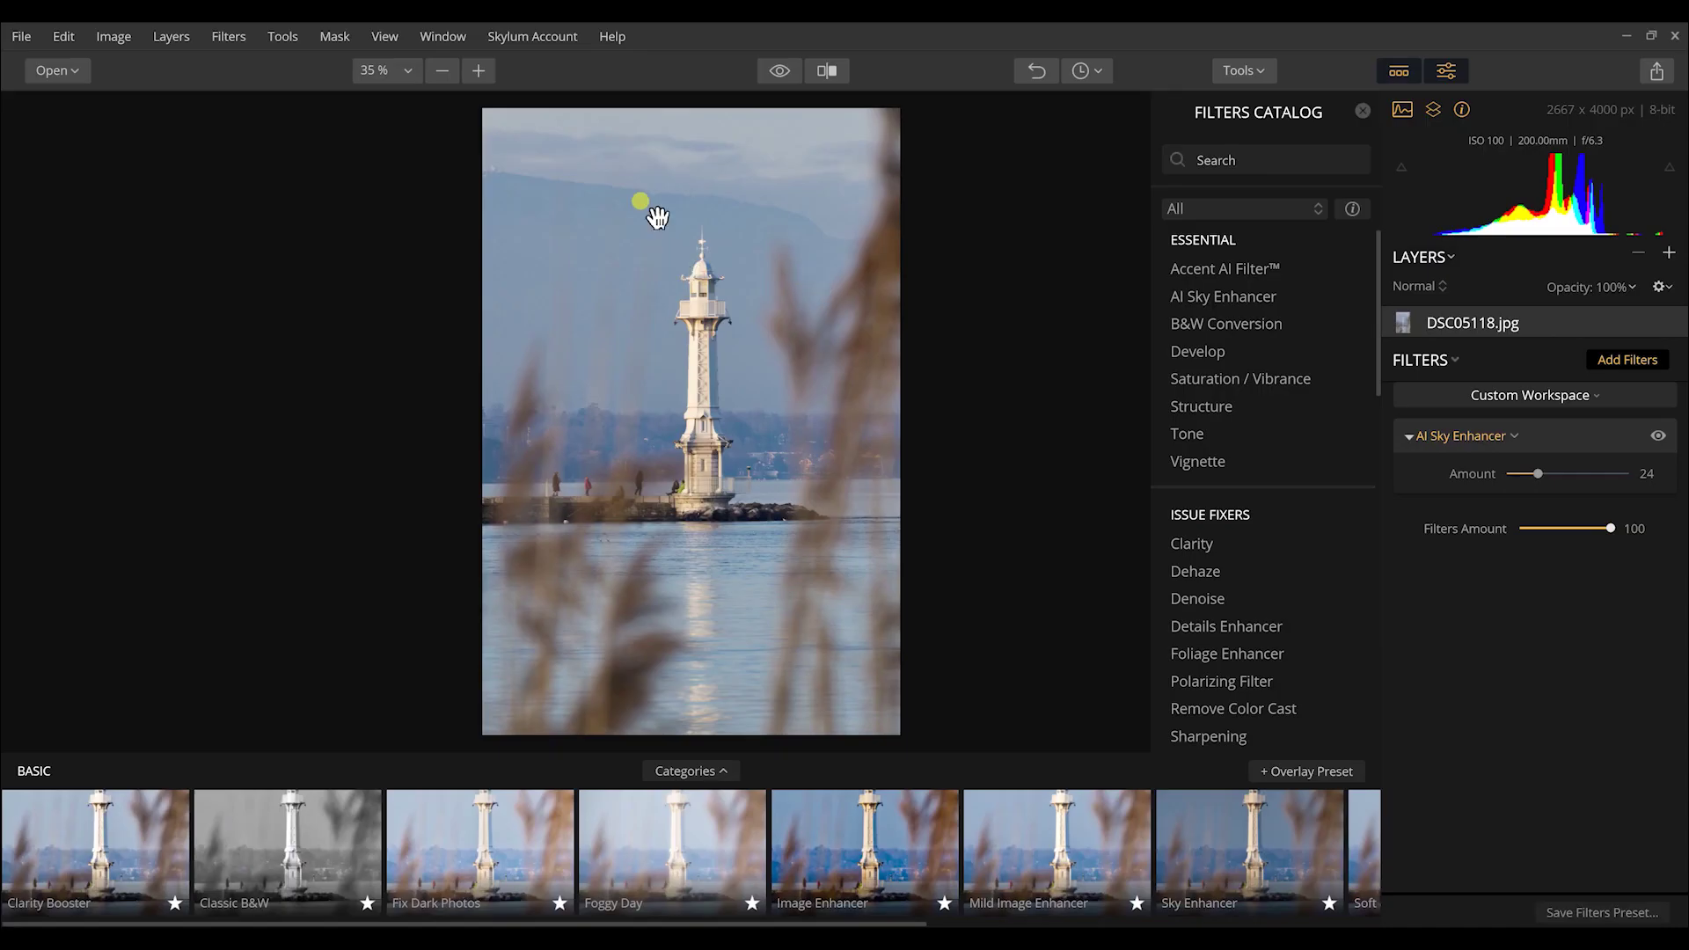
# Zoom Luminar's view to 50%, back to 35%, then to 100% on the lighthouse top
pyautogui.click(478, 70)
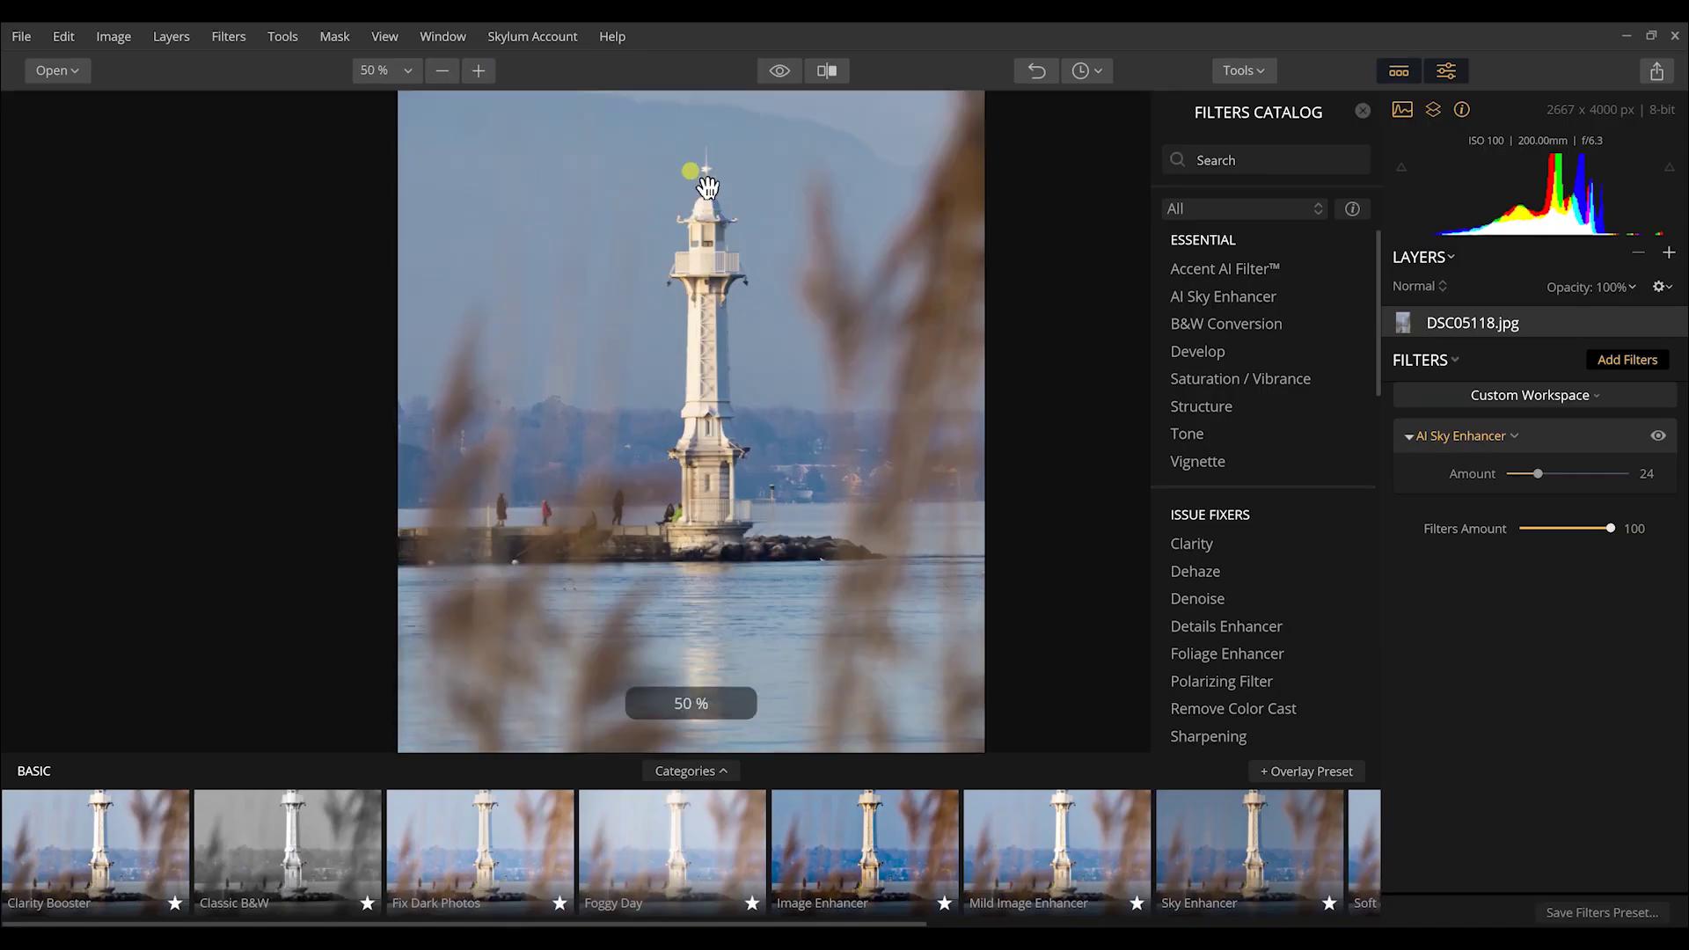
pyautogui.hotkey('ctrl', '-')
pyautogui.click(692, 218)
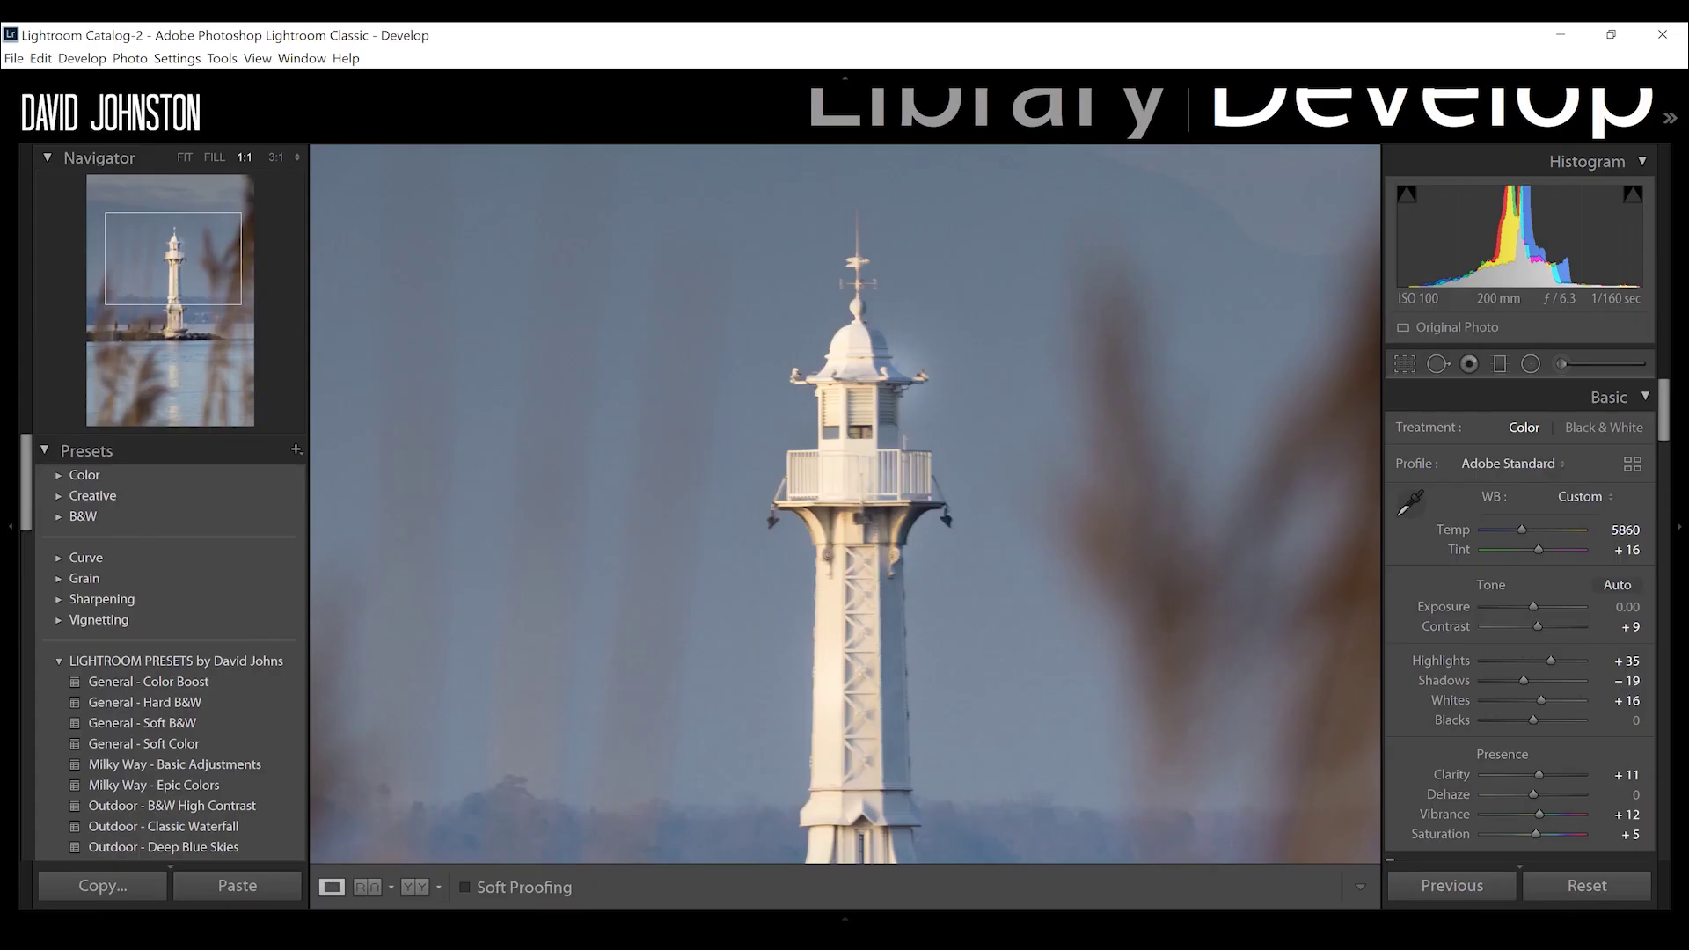
# Bring Lightroom Classic back to show the lighthouse top at 1:1 in Develop
pyautogui.moveTo(789, 945)
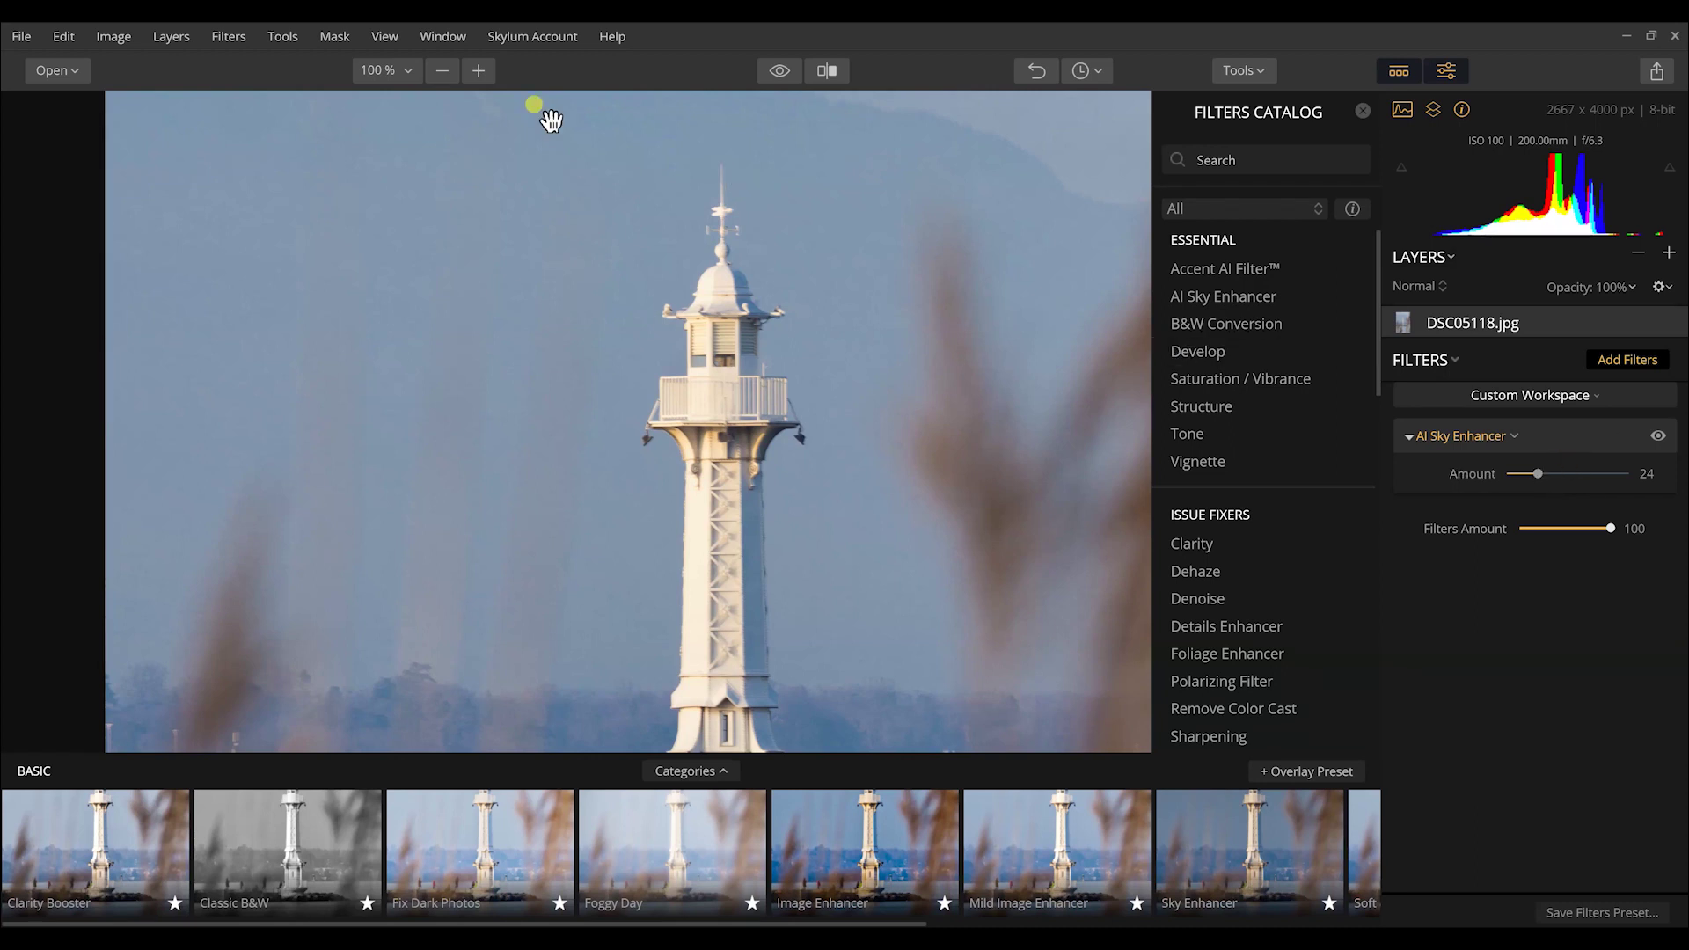
# Choose Fit from Luminar's zoom level list to show the whole lighthouse photo
pyautogui.click(415, 81)
pyautogui.click(400, 102)
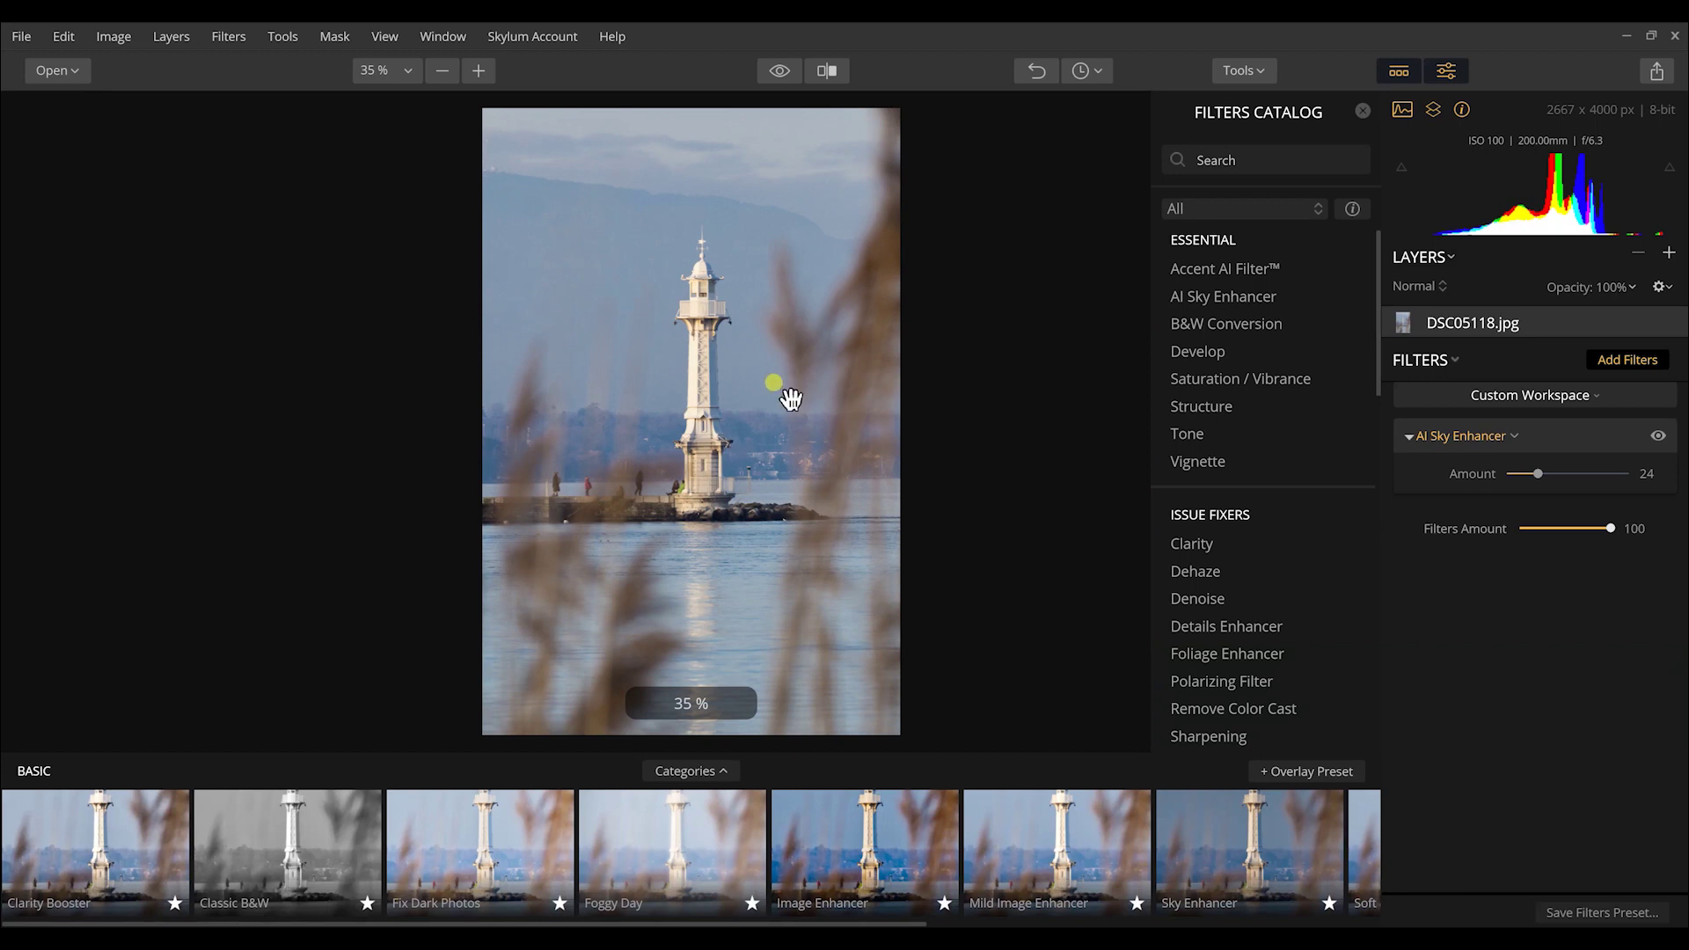